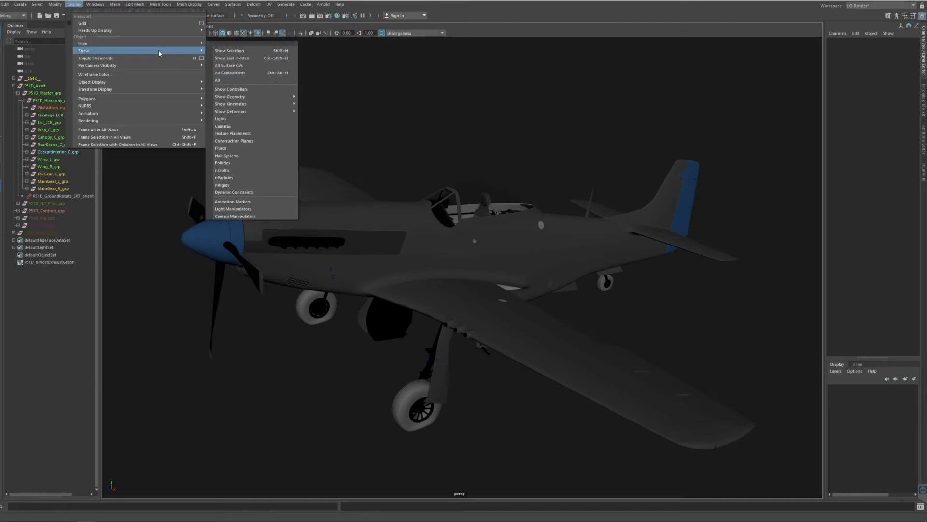
# Show the rig controllers and regenerate all UV tile preview textures in the Viewport 2.0 renderer settings.
pyautogui.click(255, 92)
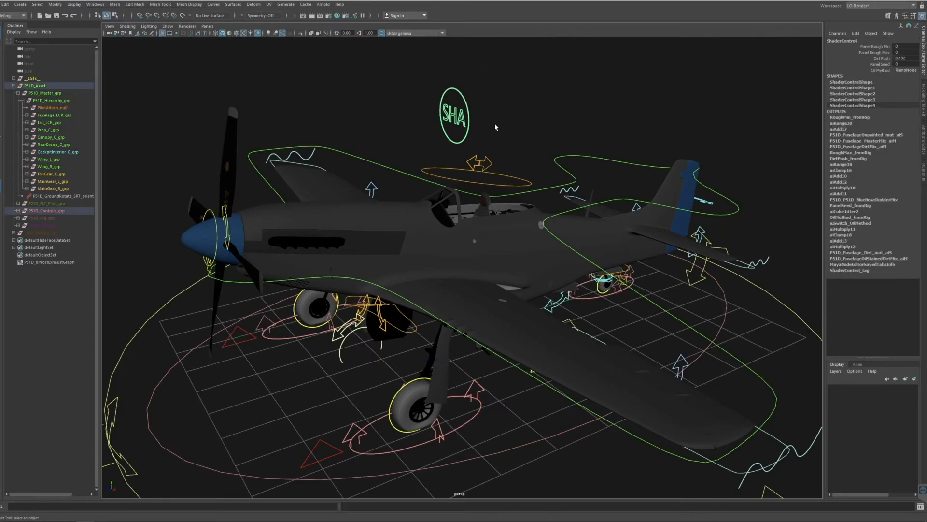
pyautogui.click(167, 27)
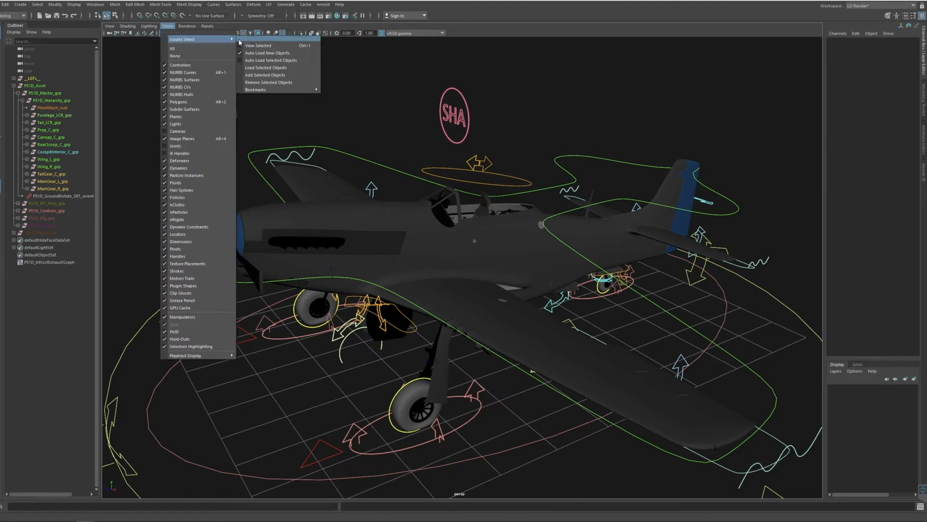
pyautogui.moveTo(191, 27)
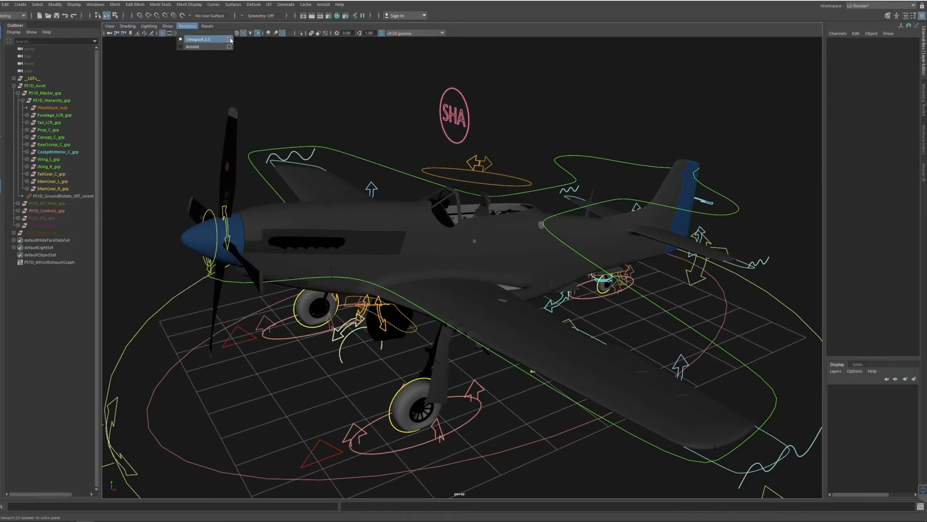
pyautogui.click(230, 40)
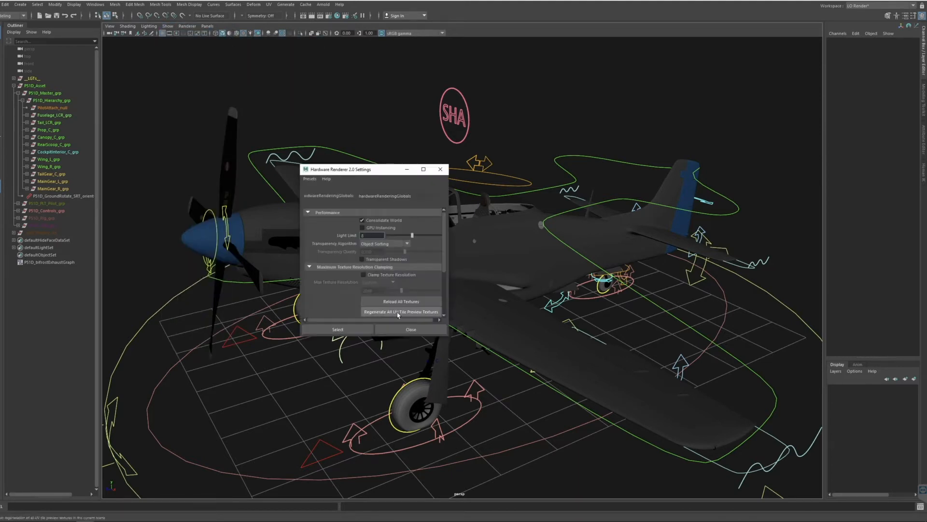
pyautogui.moveTo(346, 170); pyautogui.dragTo(560, 154)
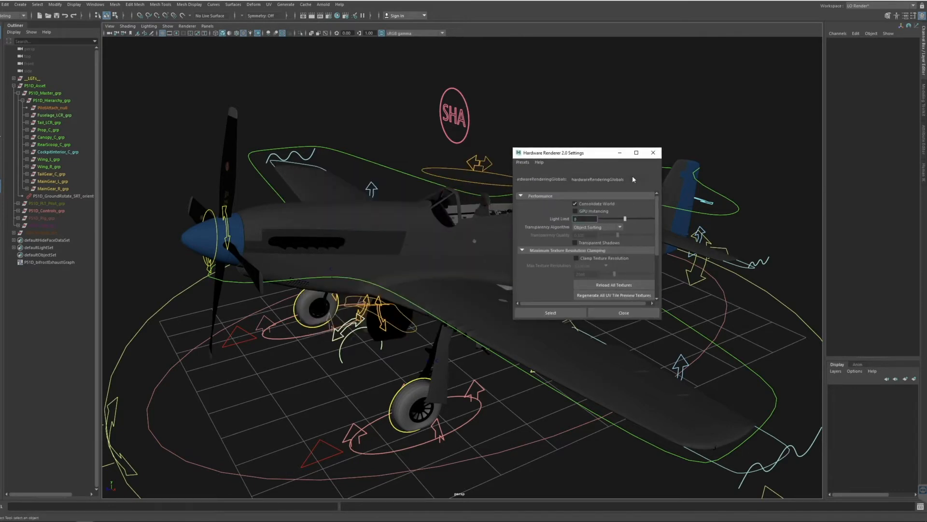
pyautogui.press('Return')
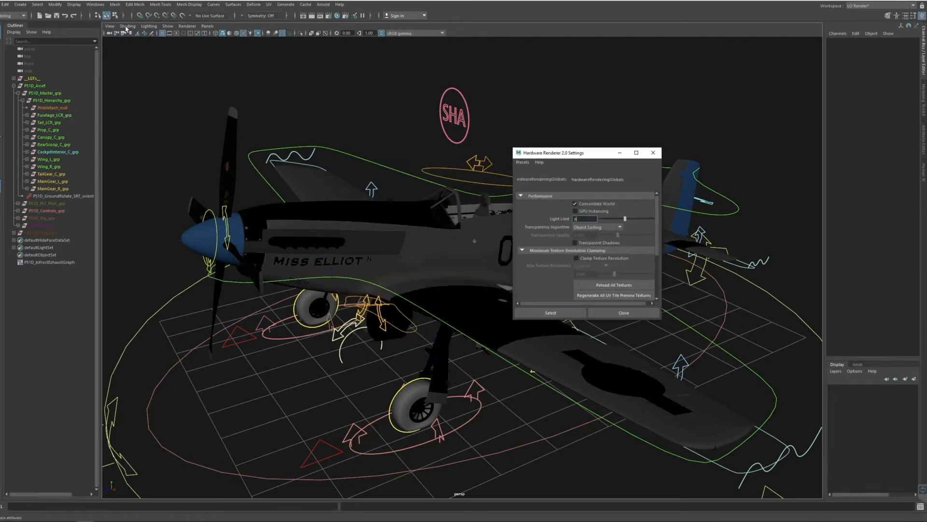
pyautogui.click(655, 153)
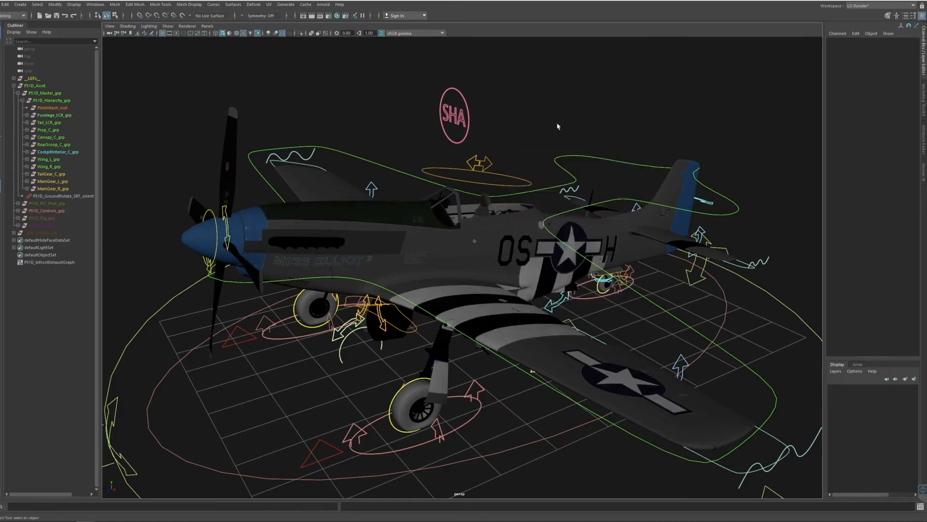
# Switch the perspective viewport's lighting to use all lights in the scene.
pyautogui.click(167, 26)
pyautogui.moveTo(157, 27)
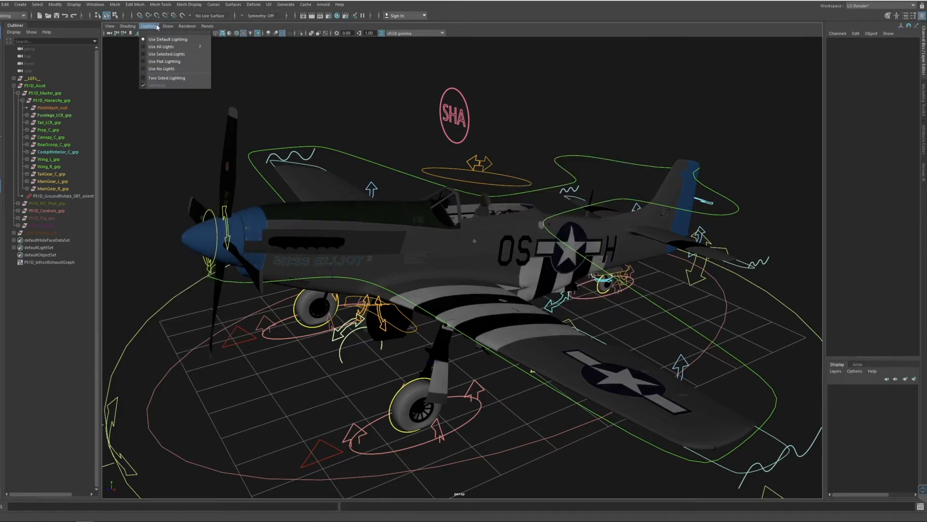
pyautogui.click(158, 48)
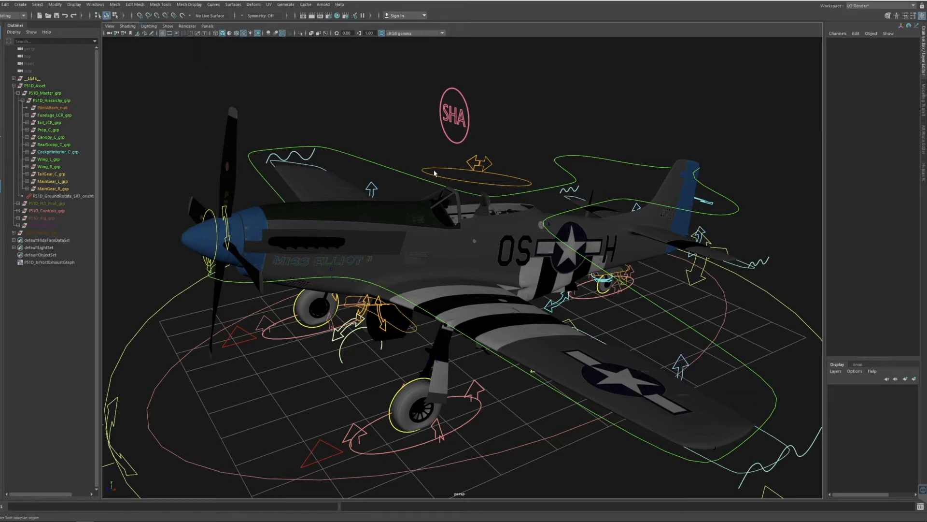
pyautogui.press('7')
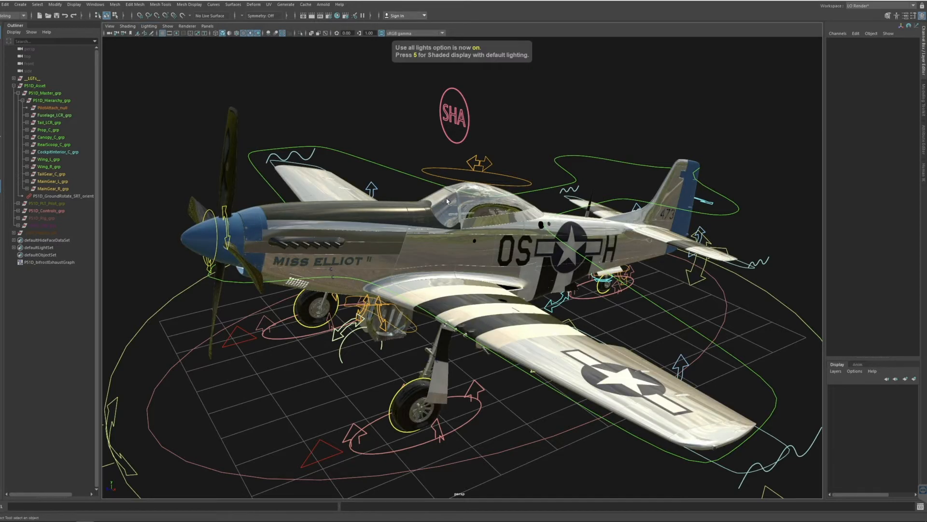
# Examine the textured and lit P-51D aircraft with its rig controls from several angles and distances.
pyautogui.keyDown('alt'); pyautogui.moveTo(446, 201); pyautogui.dragTo(584, 268); pyautogui.keyUp('alt')
pyautogui.scroll(6, 313, 176)
pyautogui.scroll(-6, 606, 276)
pyautogui.keyDown('alt'); pyautogui.moveTo(584, 269); pyautogui.dragTo(462, 252, button='right'); pyautogui.keyUp('alt')
pyautogui.moveTo(472, 257)
pyautogui.keyDown('alt'); pyautogui.mouseDown()
pyautogui.moveTo(427, 247)
pyautogui.moveTo(469, 265)
pyautogui.mouseUp(); pyautogui.keyUp('alt')
pyautogui.keyDown('alt'); pyautogui.moveTo(469, 265); pyautogui.dragTo(462, 255, button='right'); pyautogui.keyUp('alt')
pyautogui.keyDown('alt'); pyautogui.moveTo(462, 255); pyautogui.dragTo(477, 305); pyautogui.keyUp('alt')
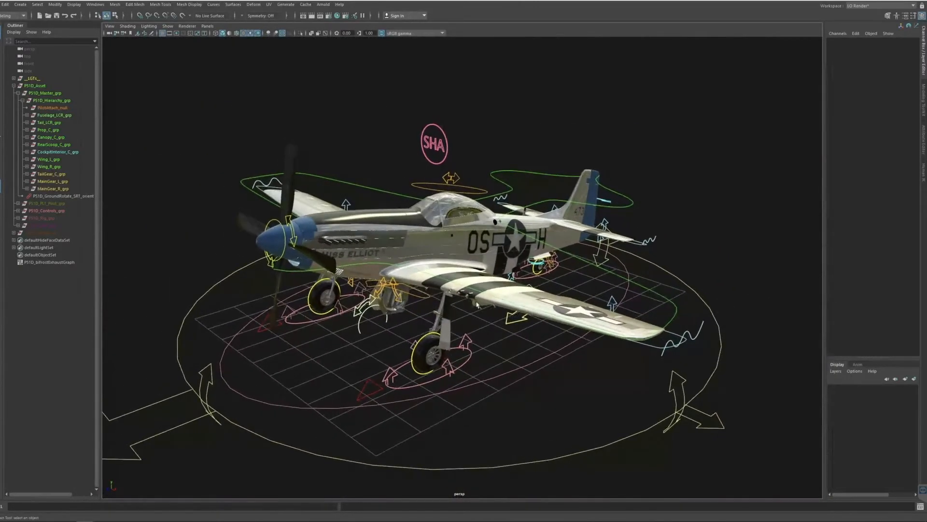
pyautogui.keyDown('alt'); pyautogui.moveTo(514, 234); pyautogui.dragTo(512, 250, button='middle'); pyautogui.keyUp('alt')
pyautogui.keyDown('alt'); pyautogui.moveTo(490, 248); pyautogui.dragTo(502, 255, button='right'); pyautogui.keyUp('alt')
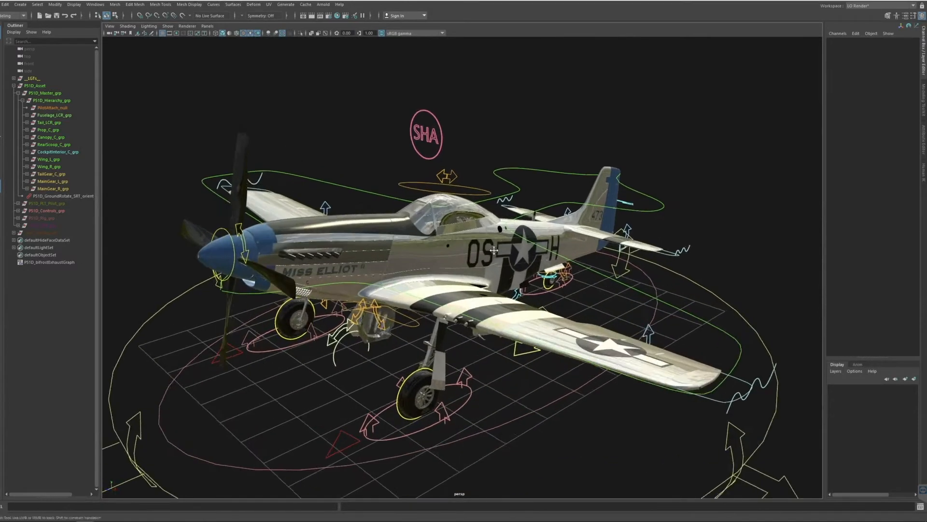
pyautogui.keyDown('alt'); pyautogui.moveTo(483, 255); pyautogui.dragTo(524, 233, button='middle'); pyautogui.keyUp('alt')
pyautogui.keyDown('alt'); pyautogui.moveTo(523, 234); pyautogui.dragTo(528, 256); pyautogui.keyUp('alt')
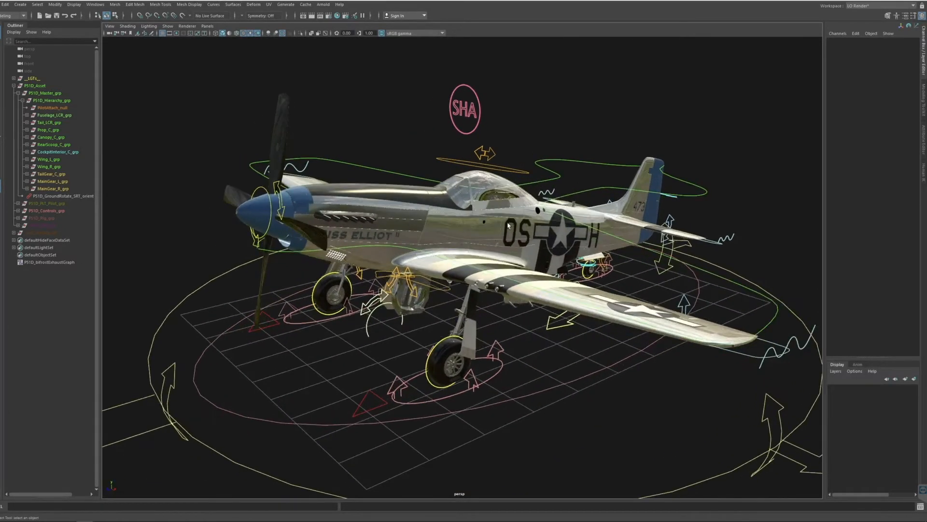
pyautogui.keyDown('alt'); pyautogui.moveTo(472, 220); pyautogui.dragTo(498, 225, button='right'); pyautogui.keyUp('alt')
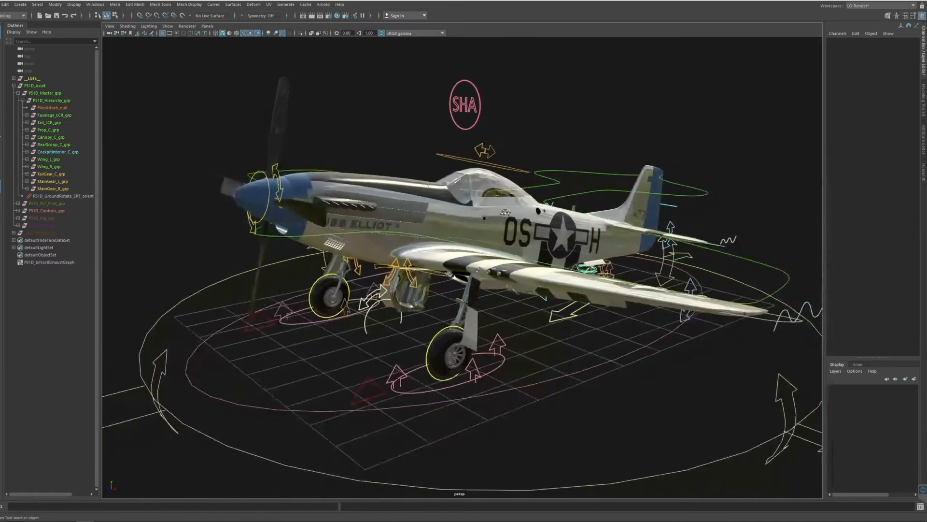
pyautogui.keyDown('alt'); pyautogui.moveTo(505, 213); pyautogui.dragTo(501, 235); pyautogui.keyUp('alt')
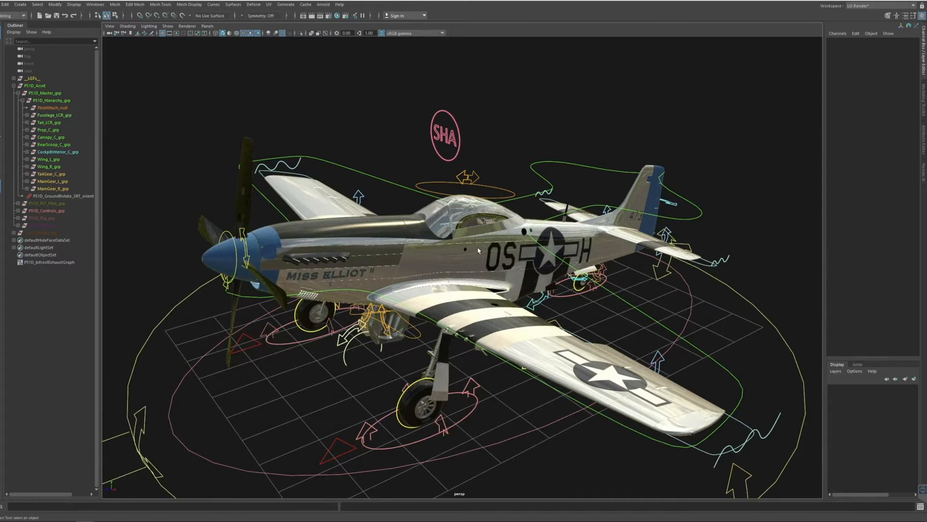
pyautogui.keyDown('alt'); pyautogui.moveTo(506, 265); pyautogui.dragTo(486, 263); pyautogui.keyUp('alt')
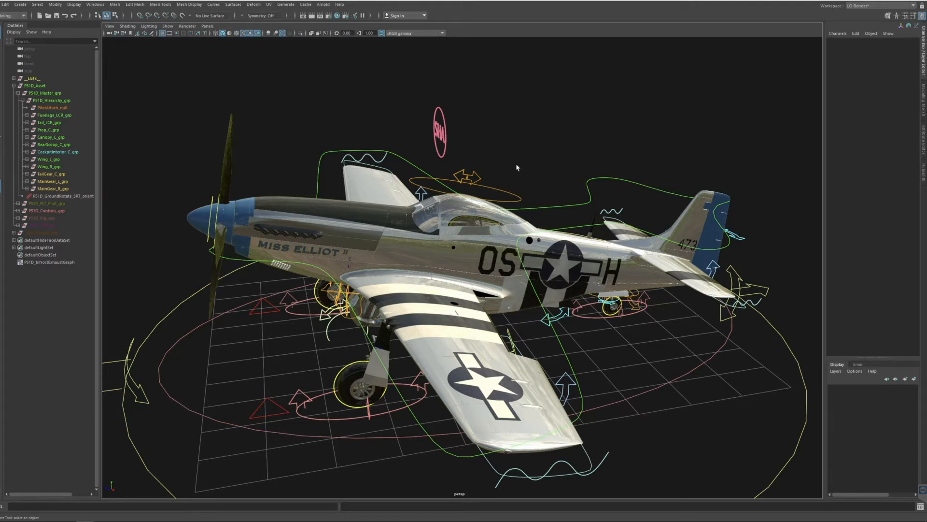
pyautogui.keyDown('alt'); pyautogui.moveTo(517, 167); pyautogui.dragTo(546, 190); pyautogui.keyUp('alt')
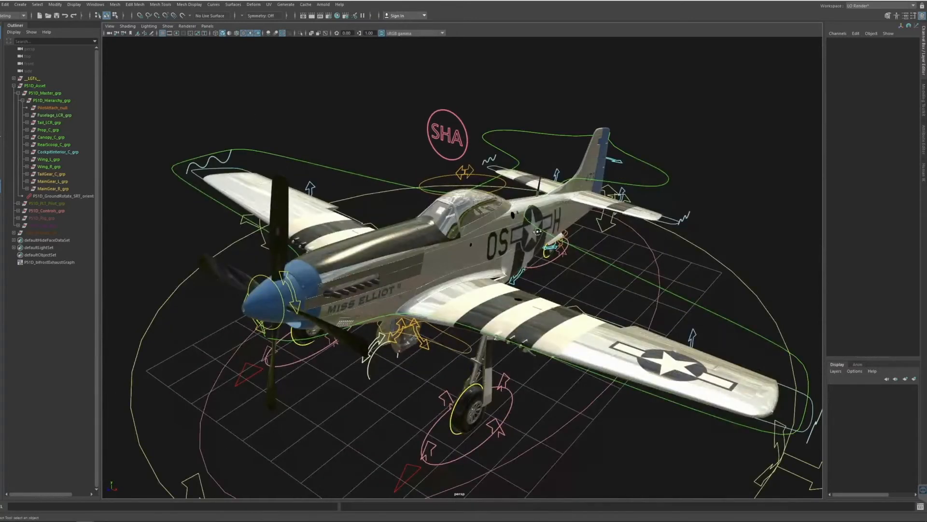
pyautogui.keyDown('alt'); pyautogui.moveTo(538, 231); pyautogui.dragTo(490, 227); pyautogui.keyUp('alt')
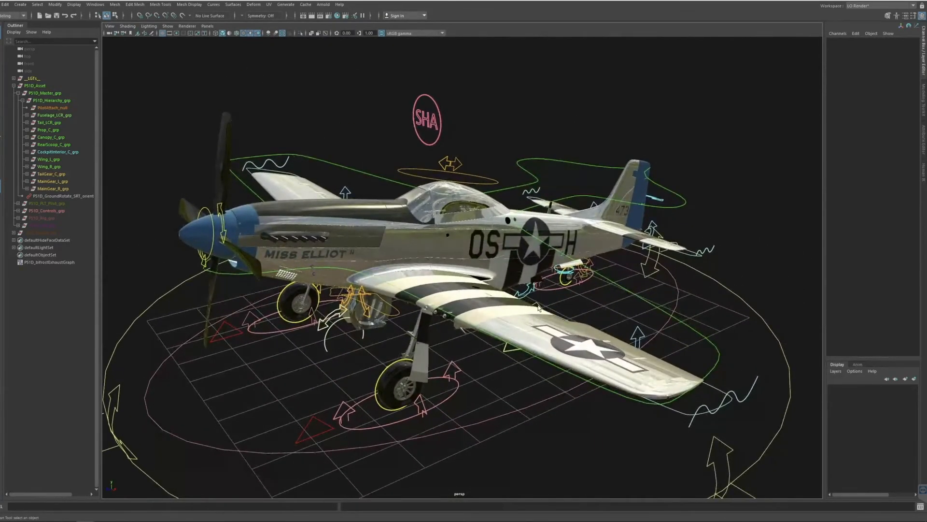
pyautogui.keyDown('alt'); pyautogui.moveTo(526, 378); pyautogui.dragTo(482, 360); pyautogui.keyUp('alt')
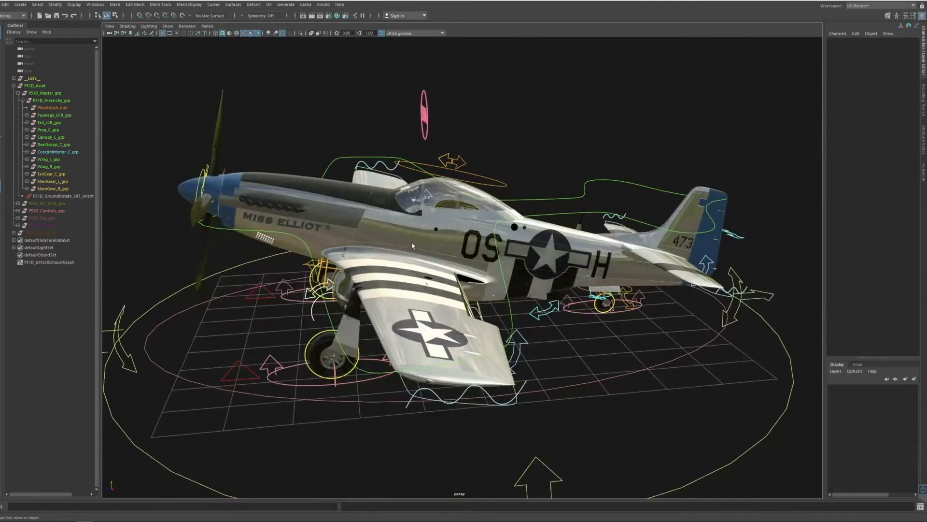
pyautogui.keyDown('alt'); pyautogui.moveTo(508, 271); pyautogui.dragTo(448, 275); pyautogui.keyUp('alt')
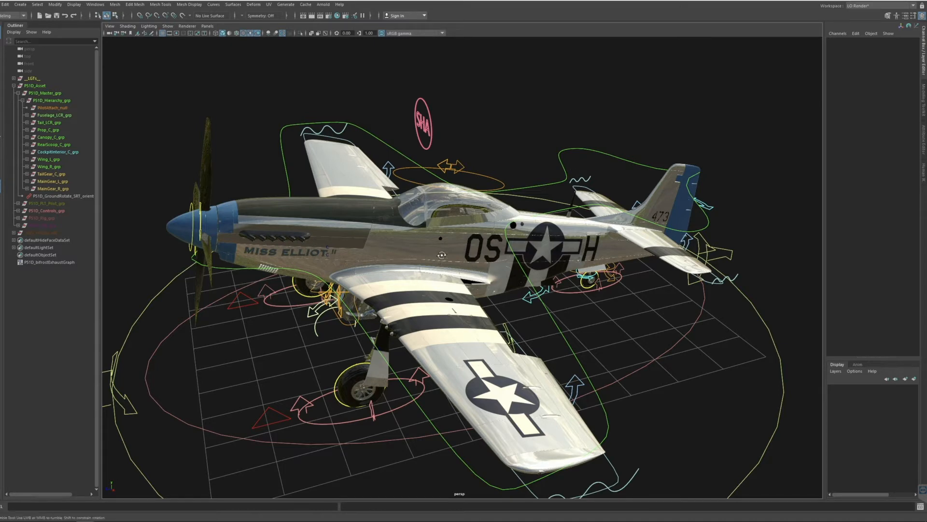
pyautogui.keyDown('alt'); pyautogui.moveTo(420, 186); pyautogui.dragTo(648, 305); pyautogui.keyUp('alt')
pyautogui.keyDown('alt'); pyautogui.moveTo(470, 262); pyautogui.dragTo(337, 267); pyautogui.keyUp('alt')
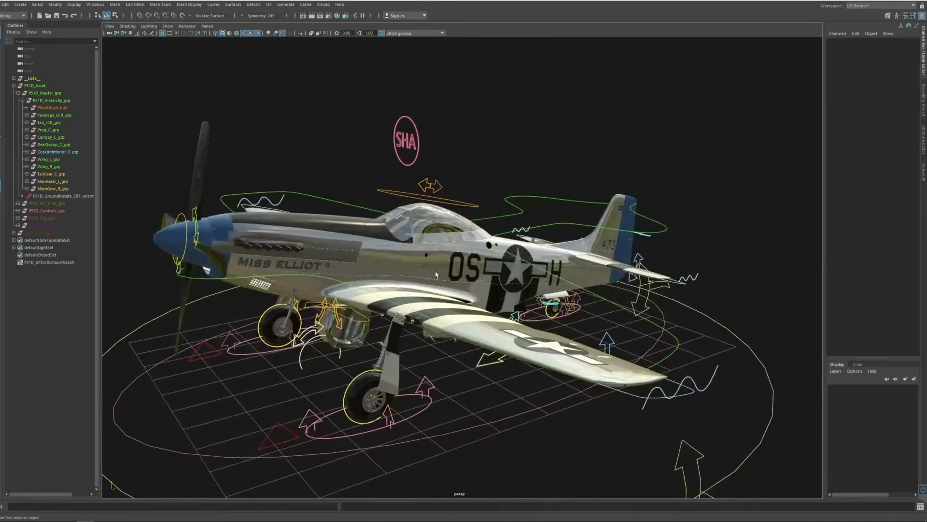
pyautogui.keyDown('alt'); pyautogui.moveTo(541, 298); pyautogui.dragTo(473, 283); pyautogui.keyUp('alt')
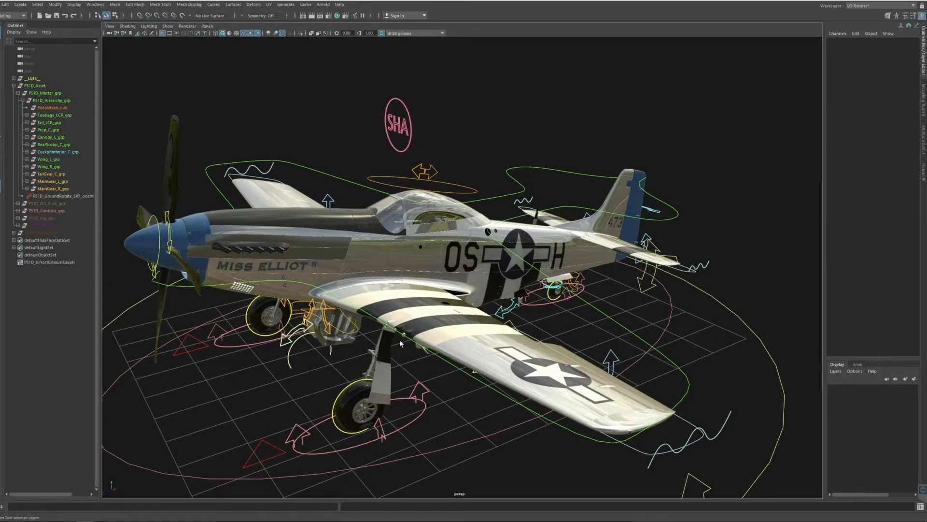
# Switch to File Explorer, look through the texture files in P51D_Tex_UDIM_Load, and place the window beside the aircraft's nose.
pyautogui.click(50, 514)
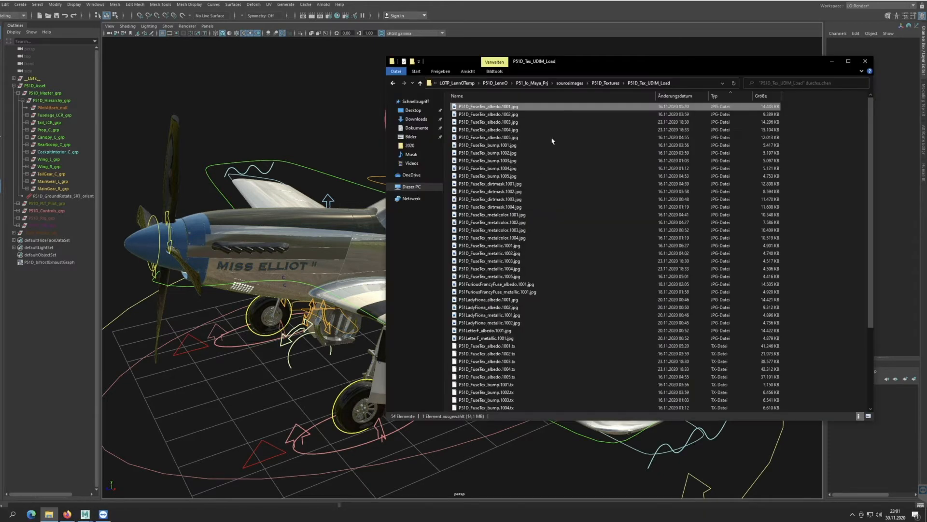
pyautogui.moveTo(586, 56); pyautogui.dragTo(567, 31)
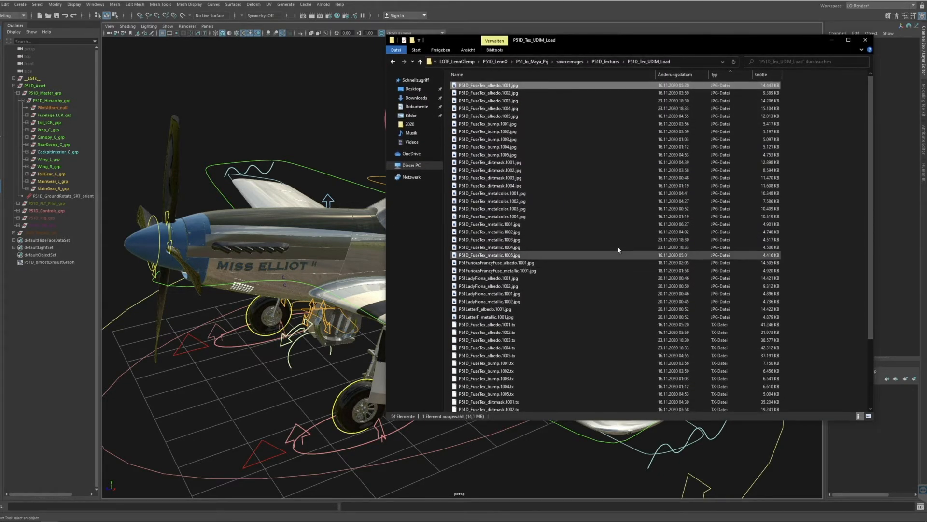
pyautogui.scroll(-4, 857, 351)
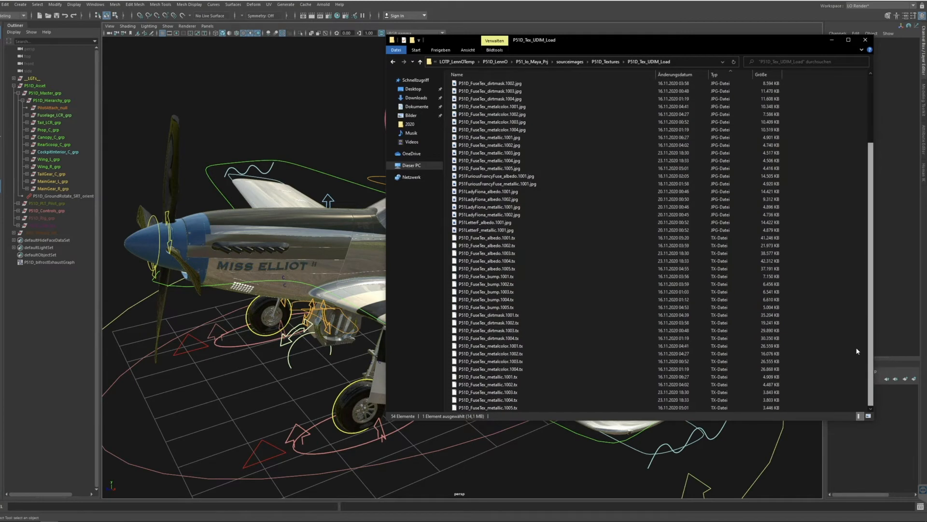
pyautogui.moveTo(847, 226); pyautogui.dragTo(832, 30)
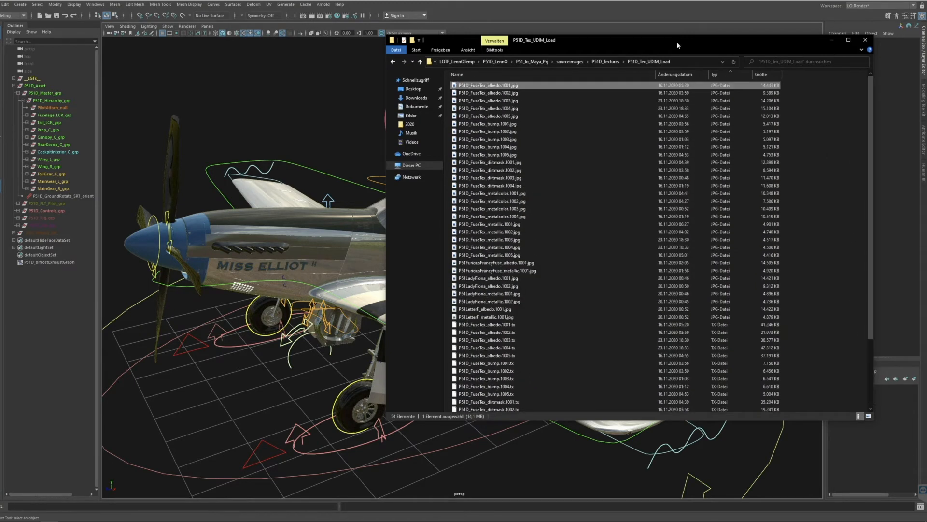
pyautogui.moveTo(663, 41); pyautogui.dragTo(725, 63)
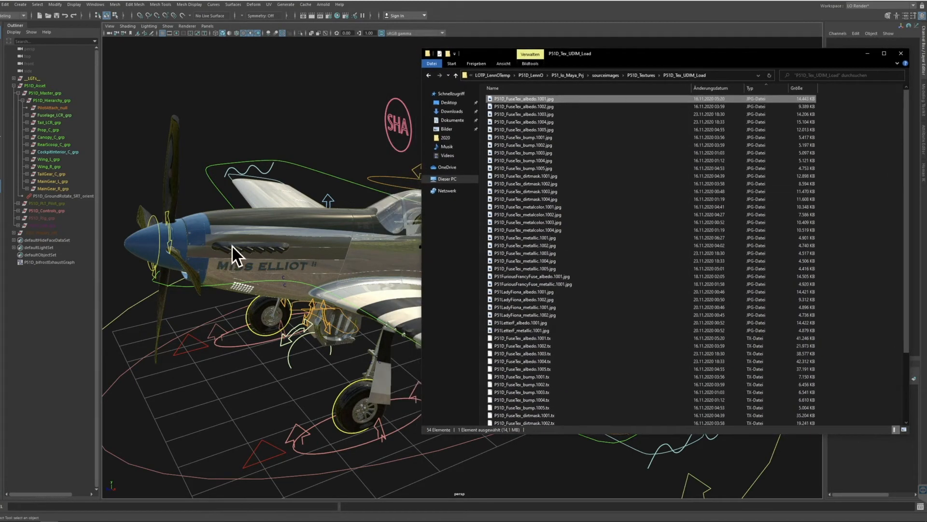
pyautogui.moveTo(660, 59); pyautogui.dragTo(726, 61)
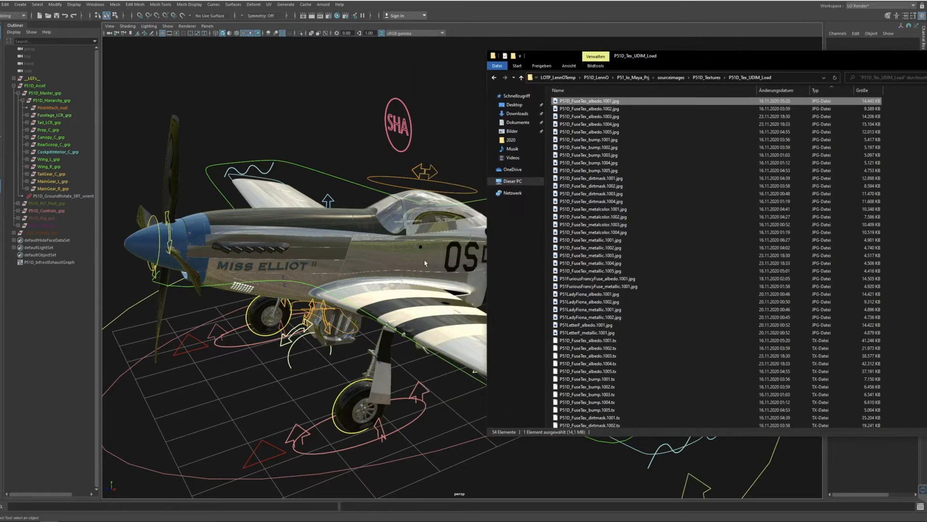
pyautogui.click(425, 261)
pyautogui.keyDown('alt'); pyautogui.moveTo(564, 279); pyautogui.dragTo(448, 300, button='middle'); pyautogui.keyUp('alt')
pyautogui.keyDown('alt'); pyautogui.moveTo(447, 300); pyautogui.dragTo(386, 303); pyautogui.keyUp('alt')
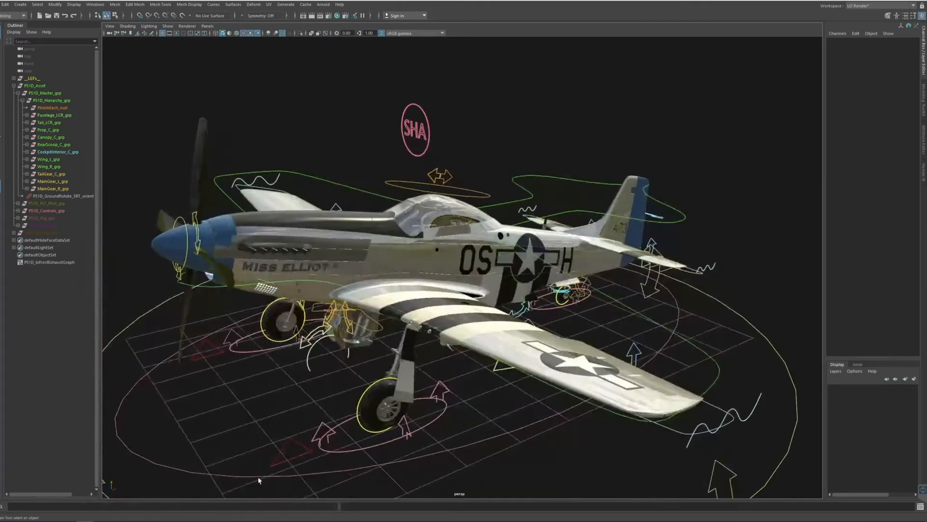
# Switch back to File Explorer, check the contents of Cockpit_Textures in the sourceimages folder, and return to sourceimages.
pyautogui.click(48, 514)
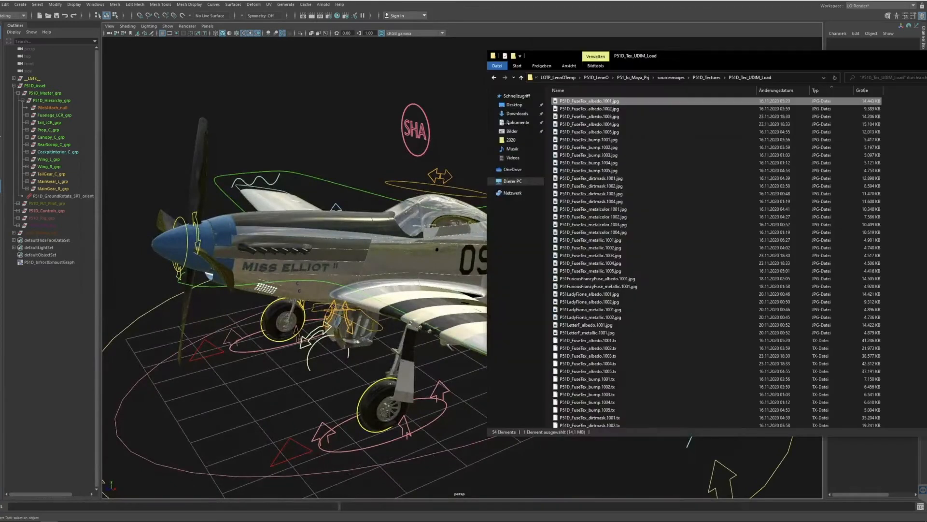
pyautogui.click(497, 80)
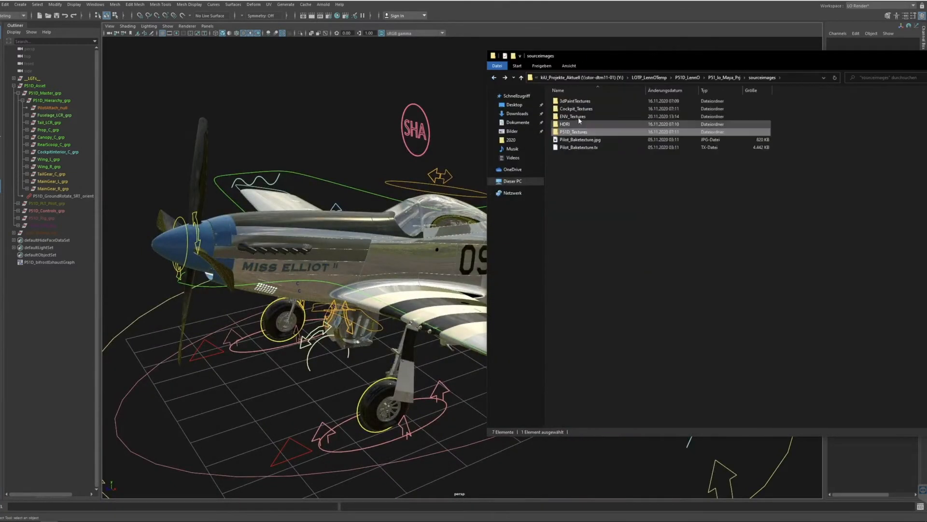
pyautogui.doubleClick(568, 104)
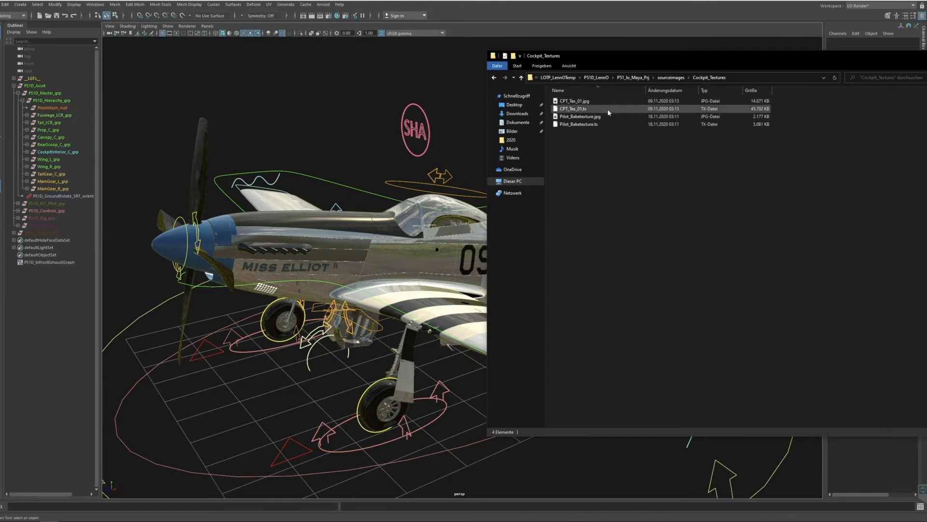
pyautogui.click(494, 77)
pyautogui.click(494, 77)
pyautogui.click(505, 77)
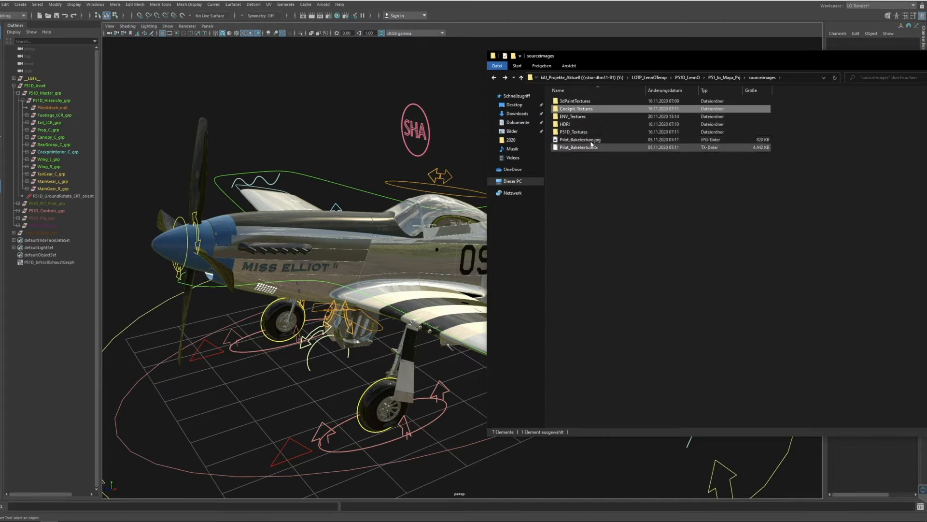
# Open P51D_Tex_UDIM_Load inside P51D_Textures and look through its JPG and TX texture files.
pyautogui.doubleClick(592, 134)
pyautogui.doubleClick(582, 101)
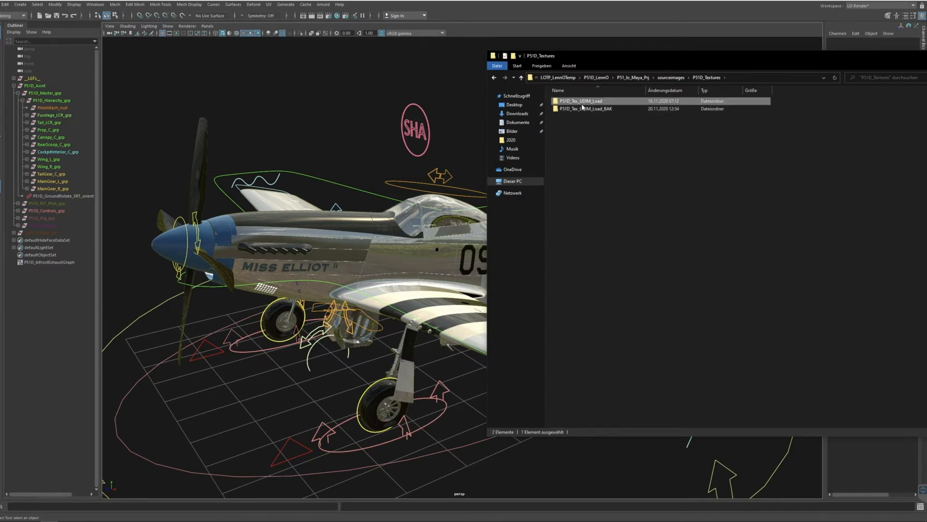
pyautogui.scroll(-4, 657, 195)
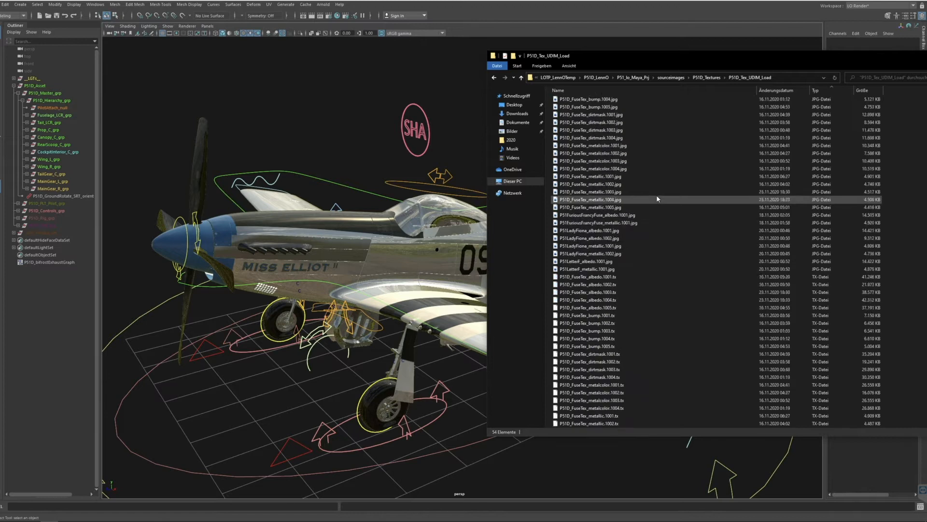
pyautogui.moveTo(744, 62); pyautogui.dragTo(683, 56)
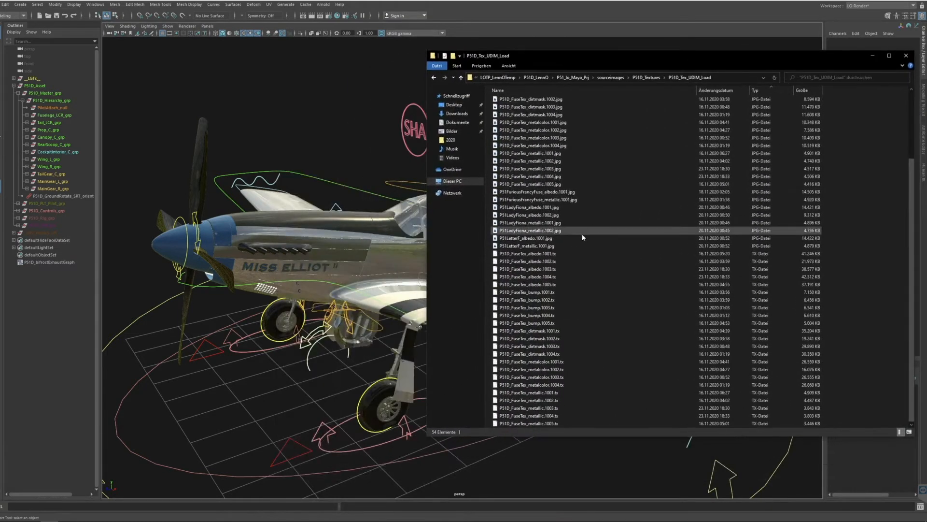
# Select all TX files from P51D_FuseTex_albedo.1001.tx to P51D_FuseTex_metallic.1005.tx and review them alongside the JPG files.
pyautogui.click(580, 253)
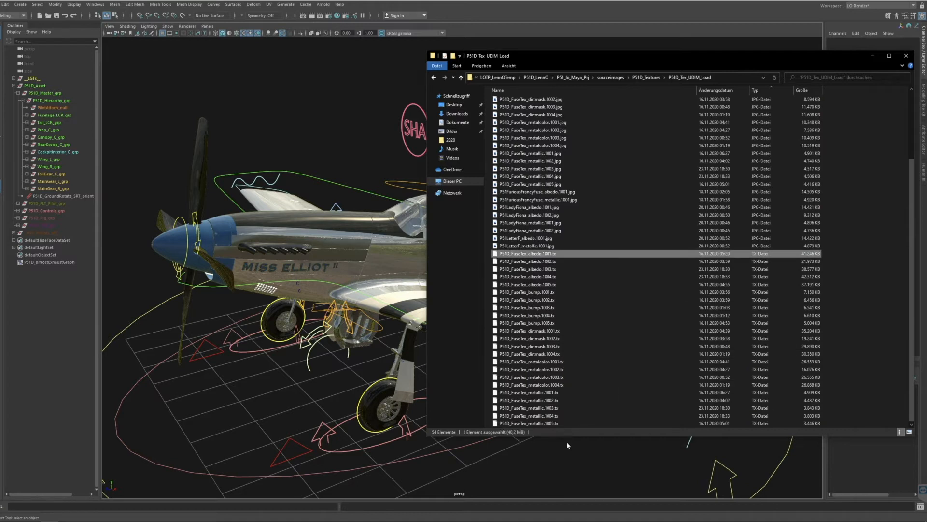
pyautogui.keyDown('shift'); pyautogui.click(562, 424); pyautogui.keyUp('shift')
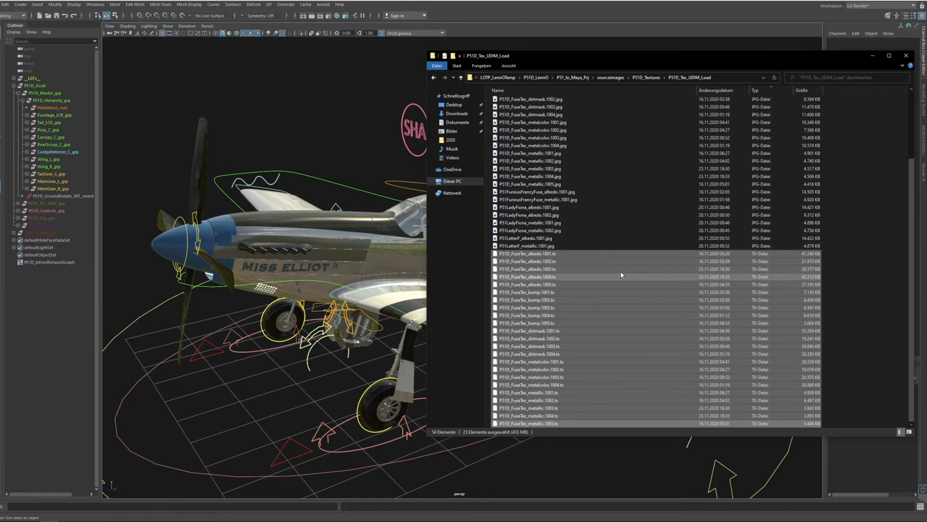
pyautogui.scroll(3, 688, 357)
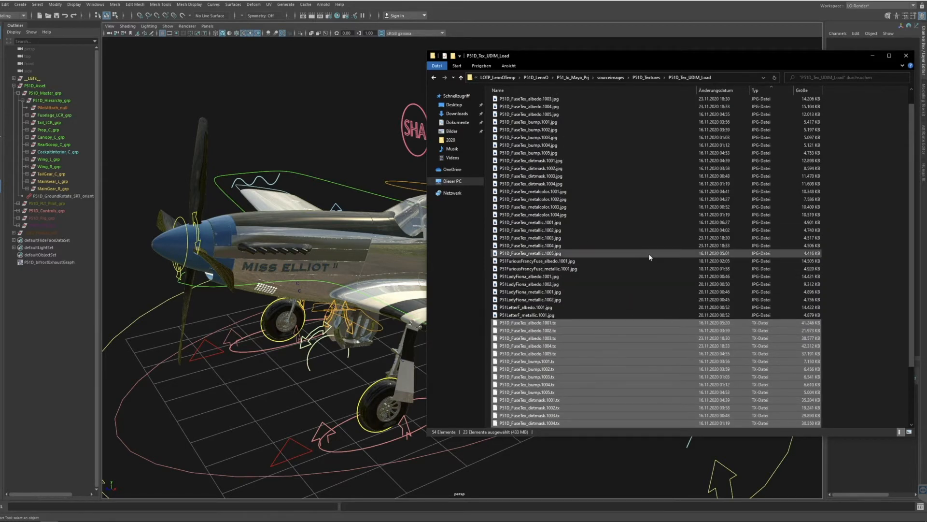
pyautogui.scroll(1, 648, 253)
# Select all JPG textures from P51LetterF_metallic.1001.jpg up to P51D_FuseTex_albedo.1001.jpg.
pyautogui.click(564, 332)
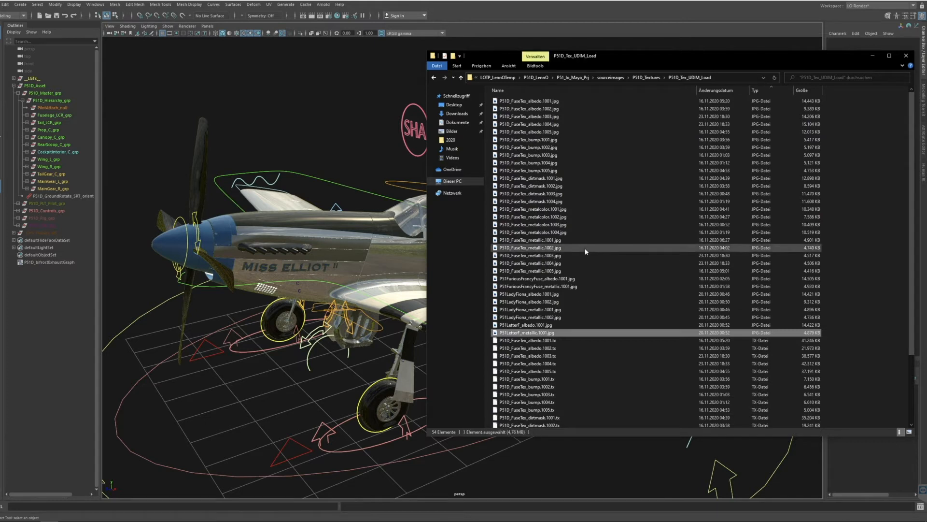
pyautogui.click(603, 109)
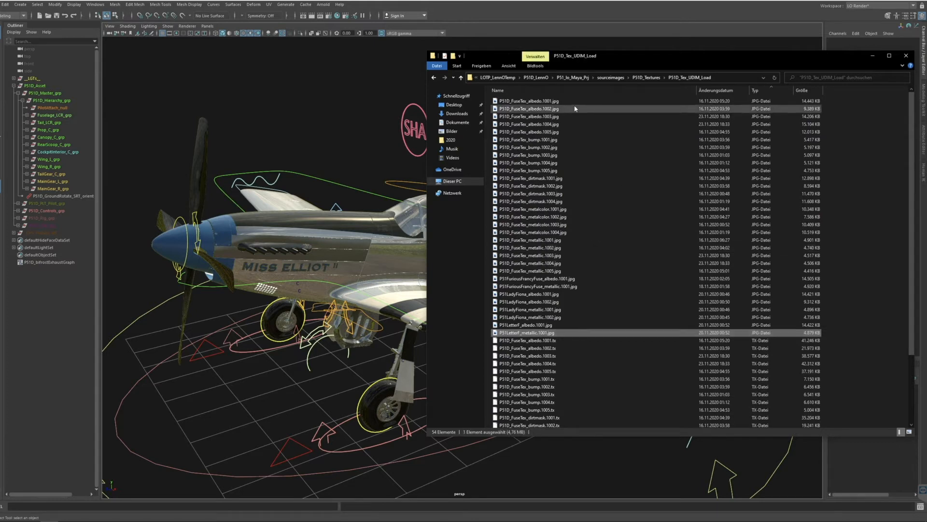
pyautogui.click(572, 333)
pyautogui.keyDown('shift'); pyautogui.click(610, 101); pyautogui.keyUp('shift')
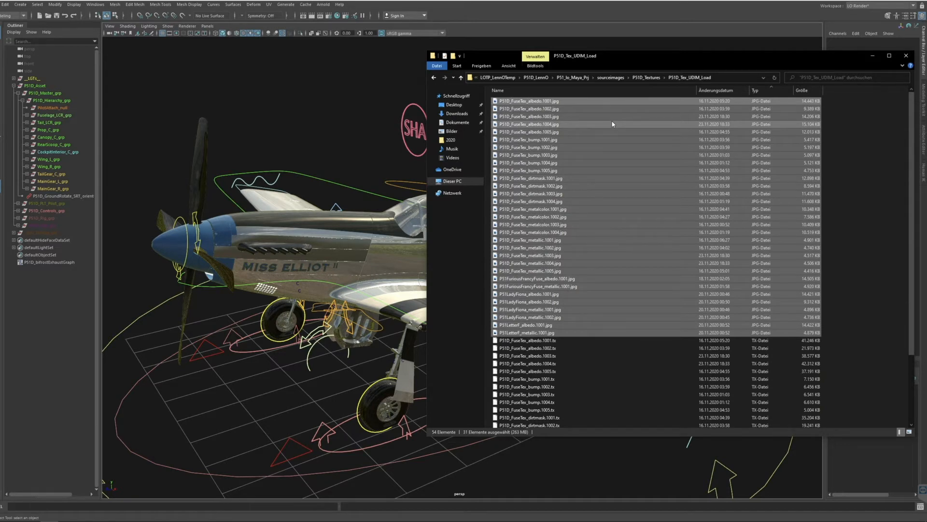
# Compare the TX and JPG versions of P51D_FuseTex_albedo.1001 and check the neighbouring 1002 and 1003 albedo JPG tiles.
pyautogui.click(560, 341)
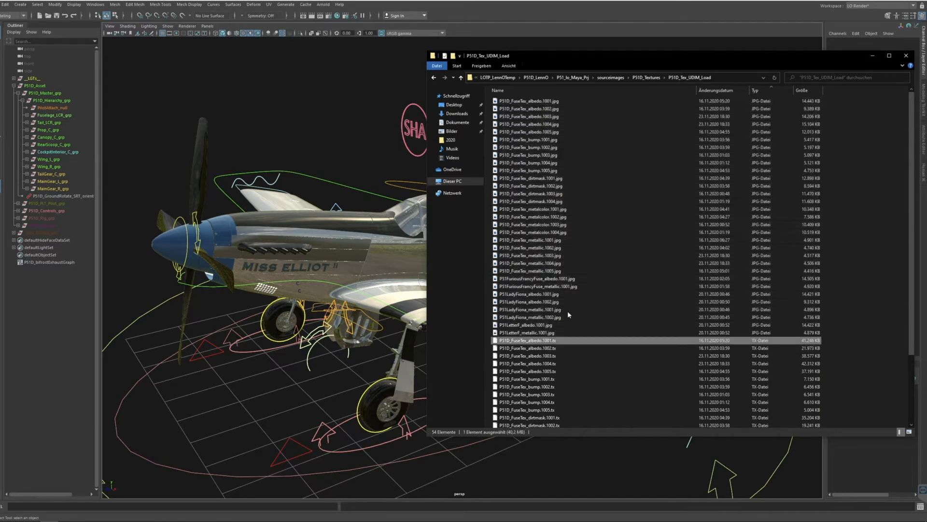
pyautogui.click(559, 101)
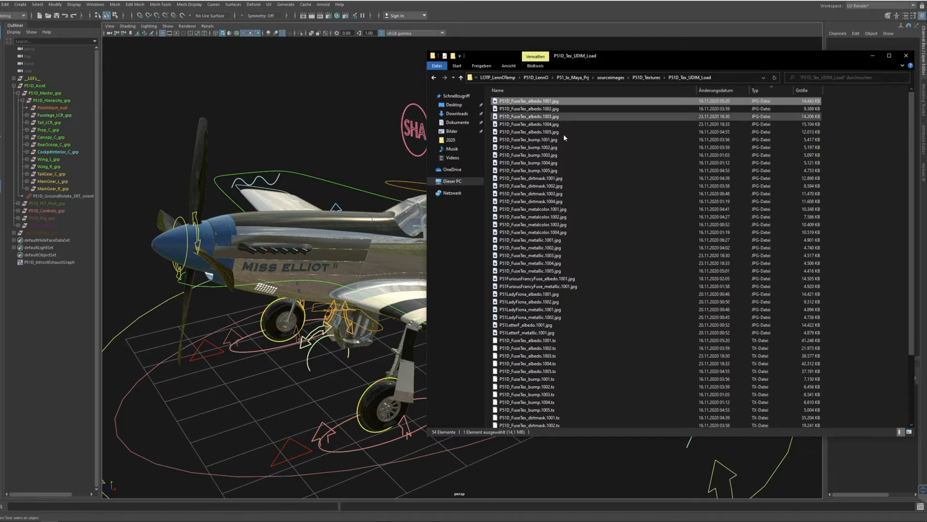
pyautogui.click(567, 115)
pyautogui.click(564, 109)
pyautogui.click(562, 104)
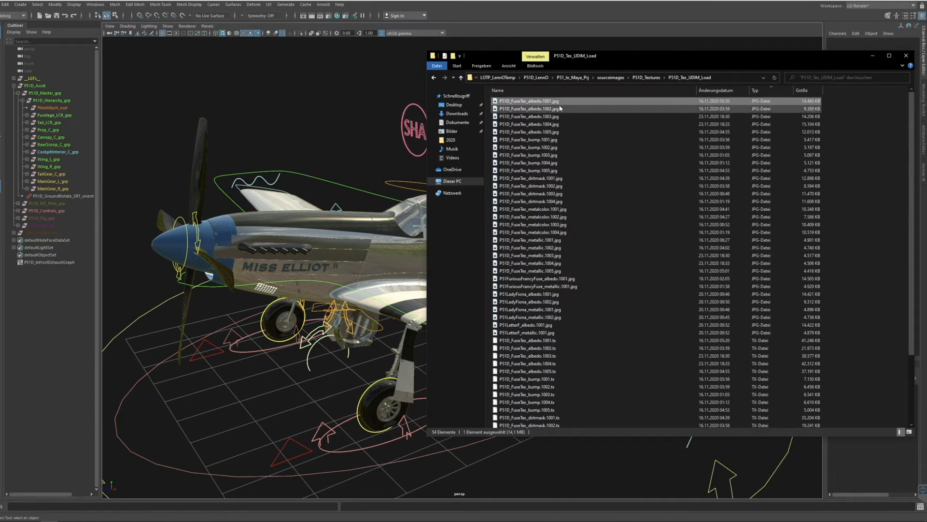
pyautogui.click(560, 109)
pyautogui.click(561, 101)
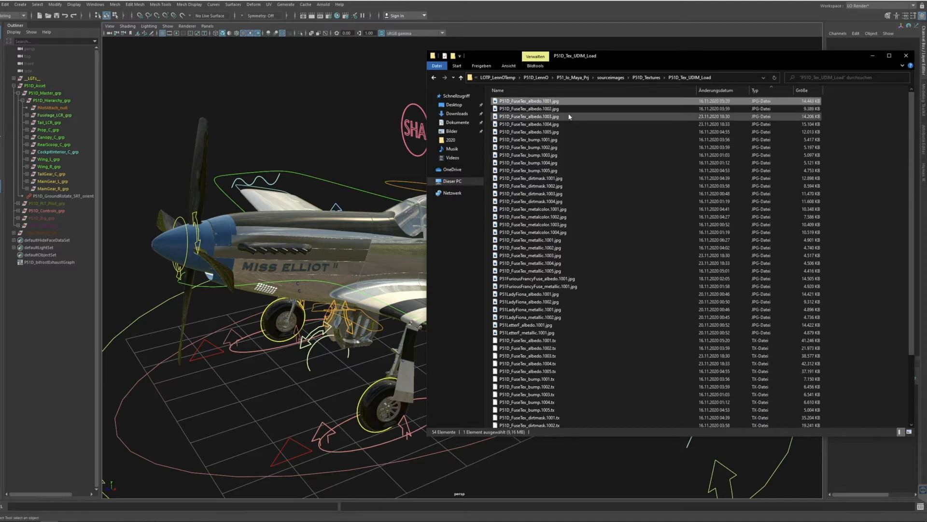
pyautogui.click(563, 109)
pyautogui.click(561, 102)
pyautogui.click(566, 110)
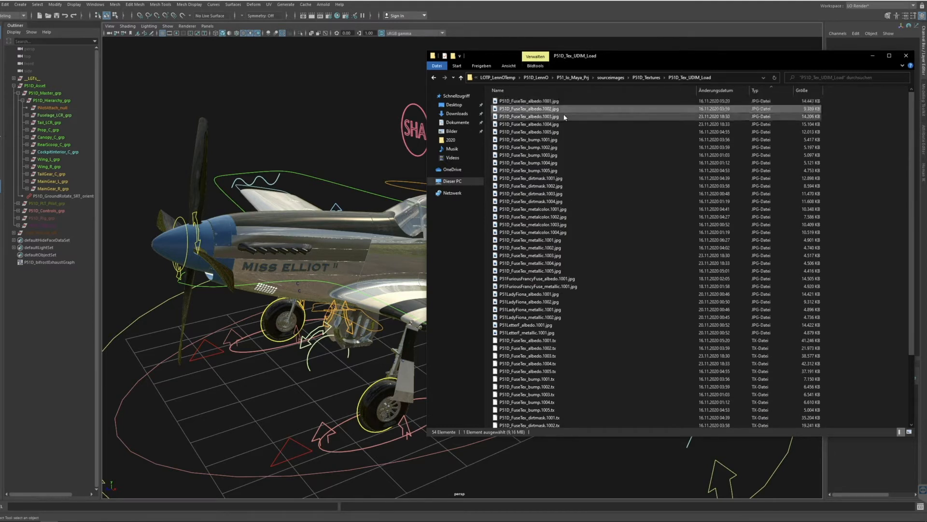
pyautogui.click(564, 116)
pyautogui.click(562, 111)
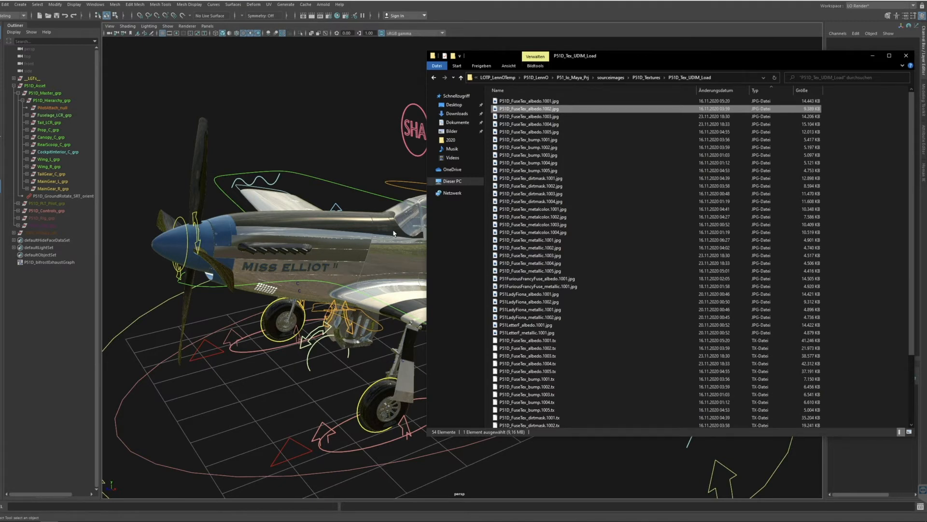
pyautogui.click(556, 101)
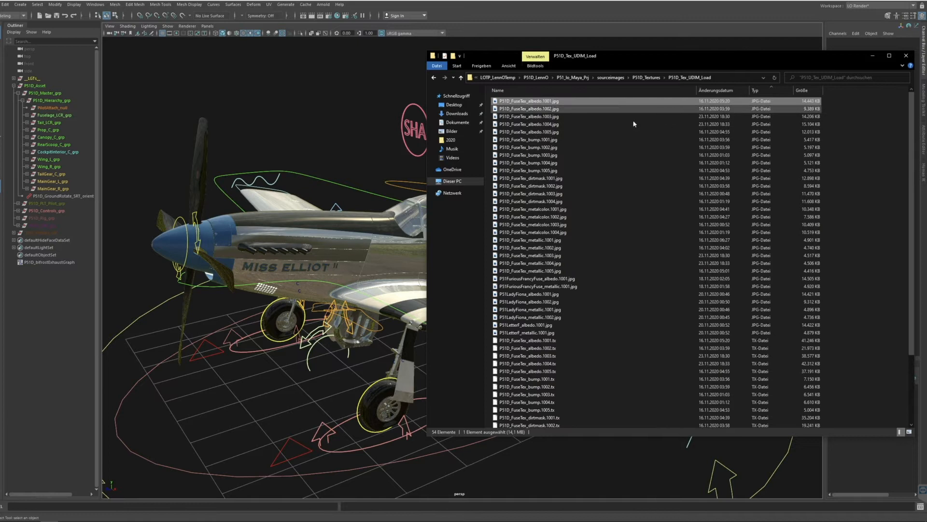
# Review the rest of the JPG set, including the albedo.1004, metalcolor.1004, bump.1005 and metallic.1005 fuselage textures.
pyautogui.scroll(-2, 563, 334)
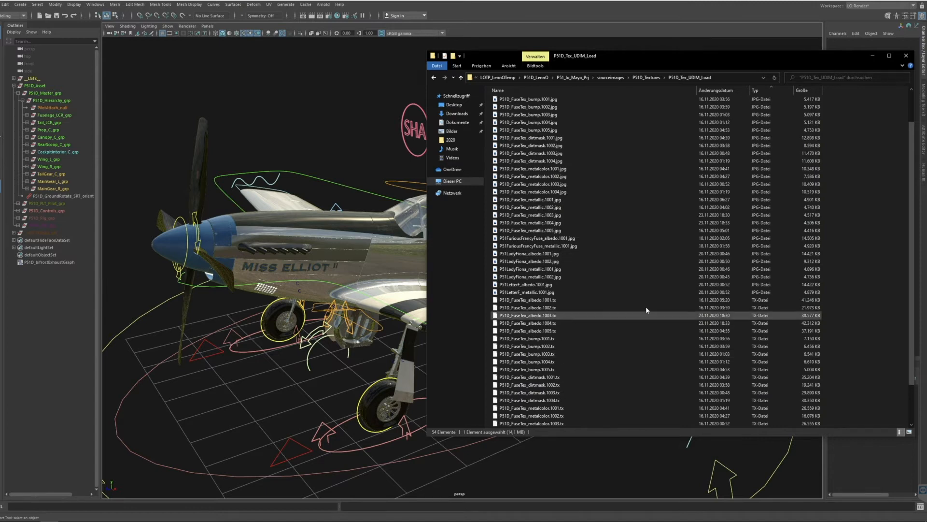
pyautogui.scroll(2, 652, 311)
pyautogui.click(572, 124)
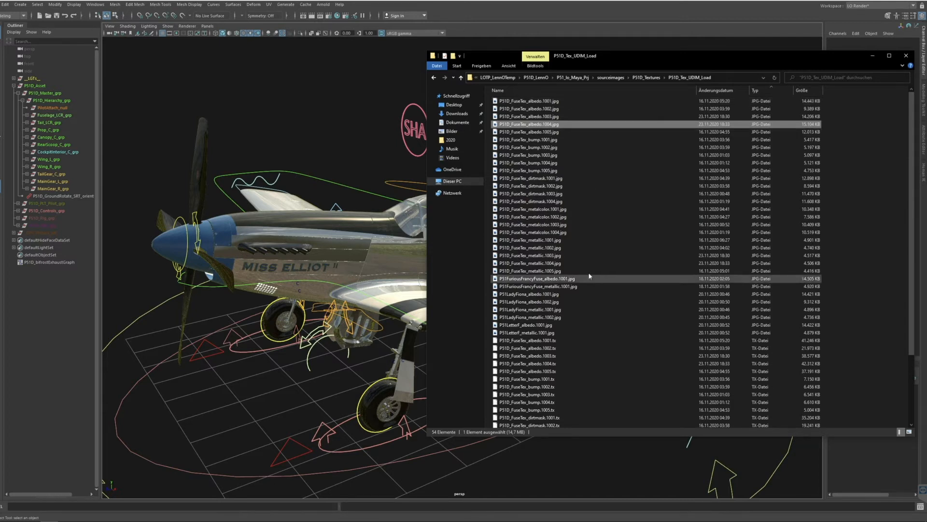
pyautogui.click(574, 231)
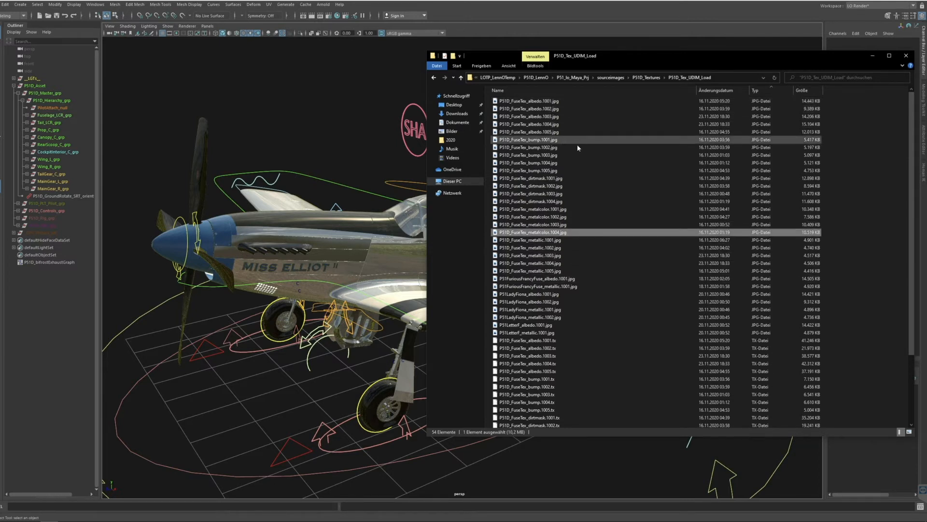
pyautogui.click(572, 102)
pyautogui.click(566, 171)
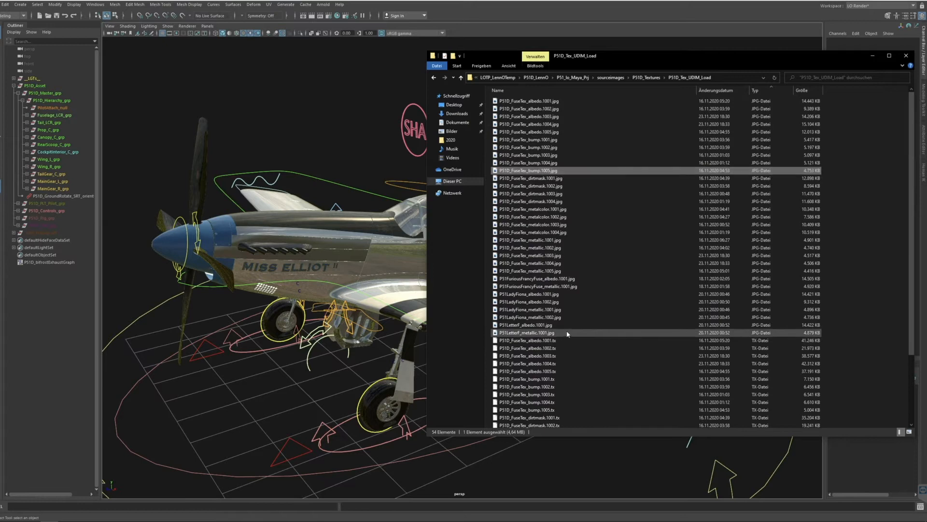
pyautogui.click(524, 279)
pyautogui.click(544, 271)
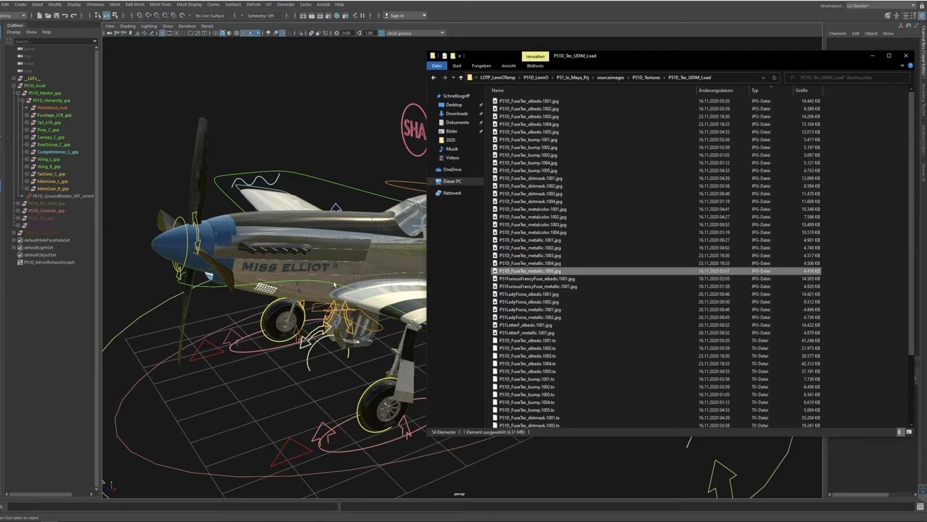
# Select the P51Furious albedo.1001 JPG and move the Explorer window clear of the aircraft to check its fuselage markings before returning to the list.
pyautogui.moveTo(635, 57)
pyautogui.mouseDown()
pyautogui.moveTo(686, 80)
pyautogui.moveTo(704, 106)
pyautogui.moveTo(645, 48)
pyautogui.mouseUp()
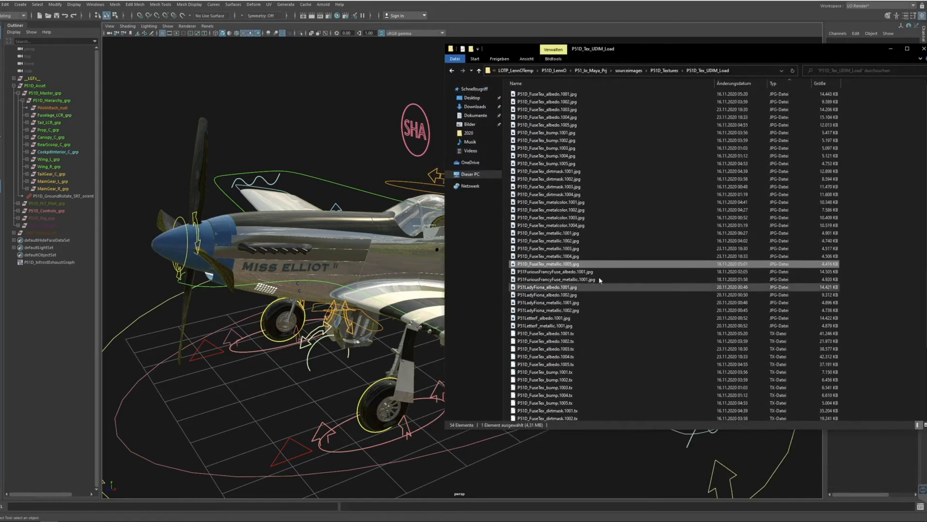
pyautogui.click(580, 272)
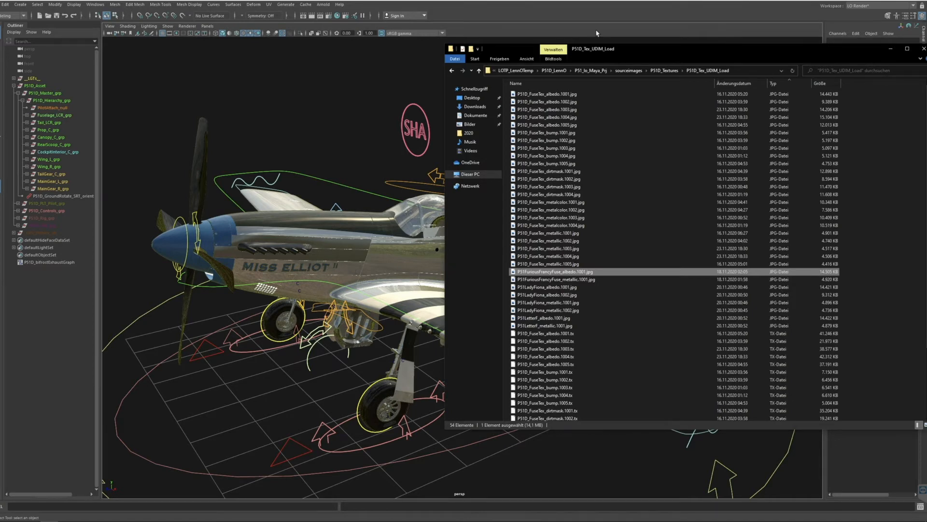
pyautogui.moveTo(655, 52); pyautogui.dragTo(585, 349)
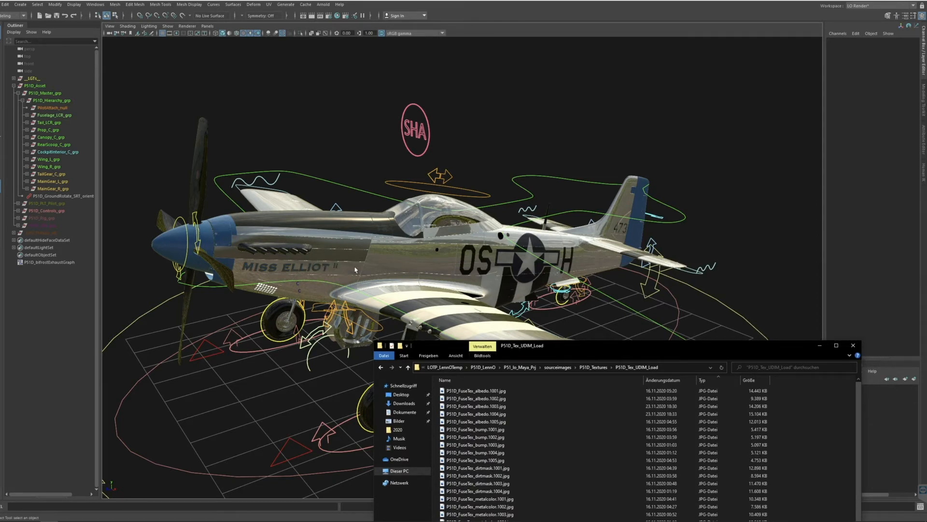
pyautogui.moveTo(592, 343); pyautogui.dragTo(617, 35)
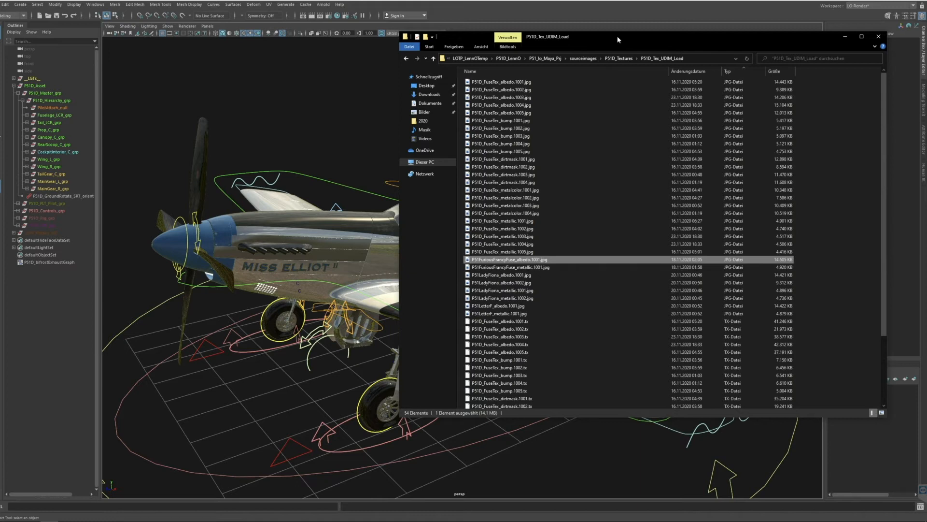
pyautogui.moveTo(617, 36); pyautogui.dragTo(599, 369)
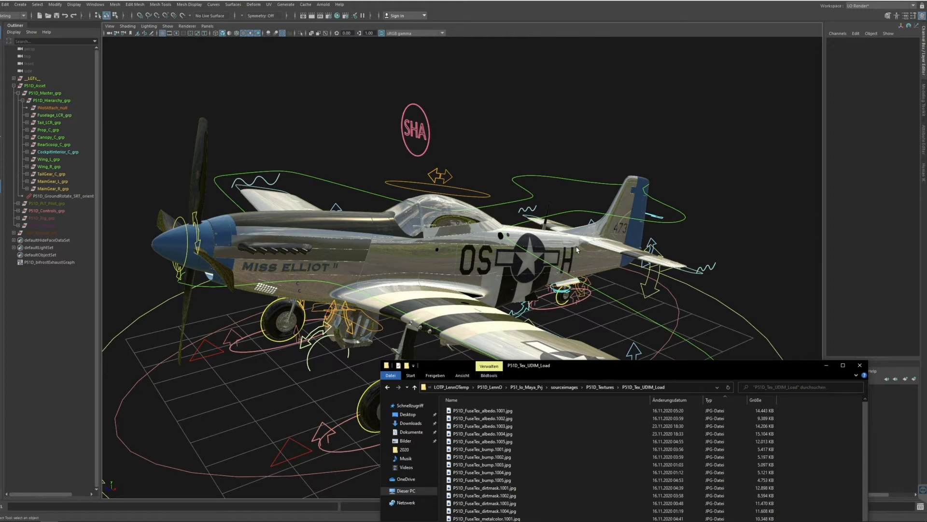
pyautogui.moveTo(665, 365); pyautogui.dragTo(681, 87)
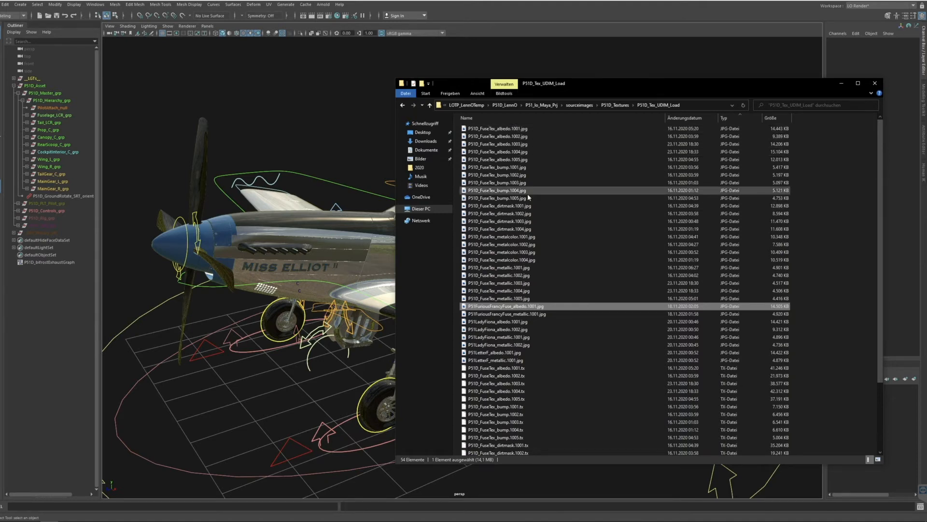
pyautogui.moveTo(577, 84); pyautogui.dragTo(606, 42)
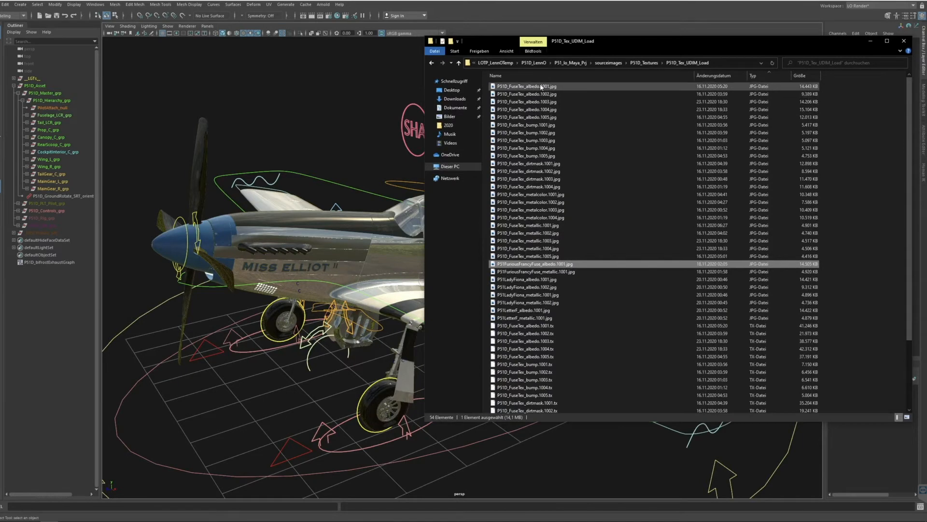
# Go through the fuselage texture types by selecting sample albedo, dirtmask, metalcolor, metallic and bump JPG files.
pyautogui.click(541, 87)
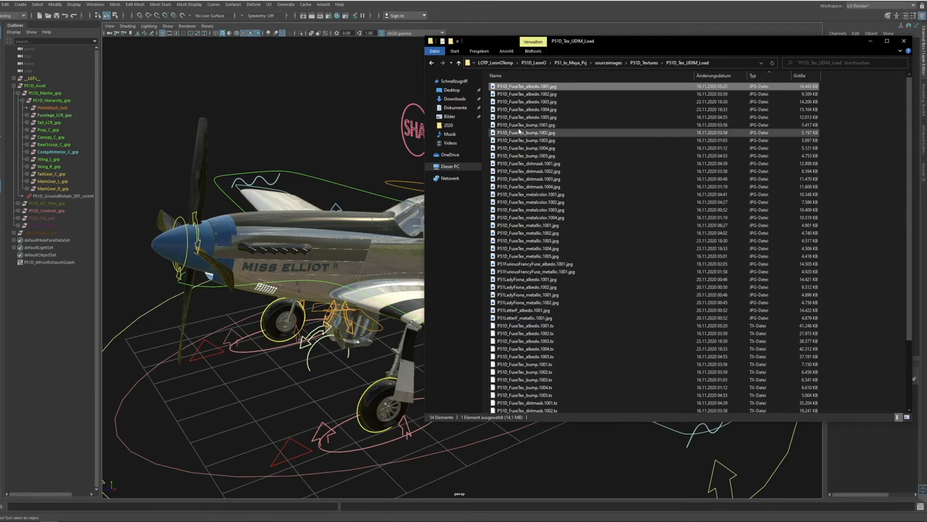
pyautogui.click(538, 166)
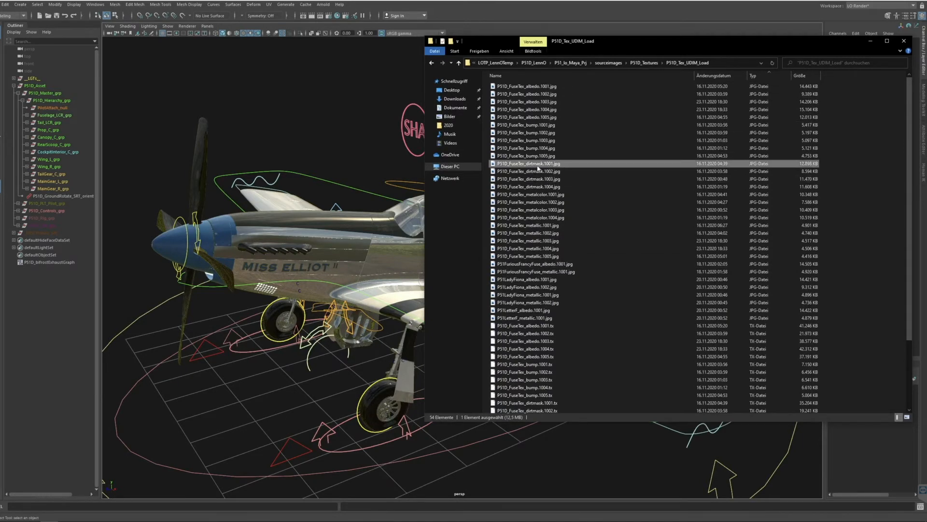
pyautogui.click(554, 195)
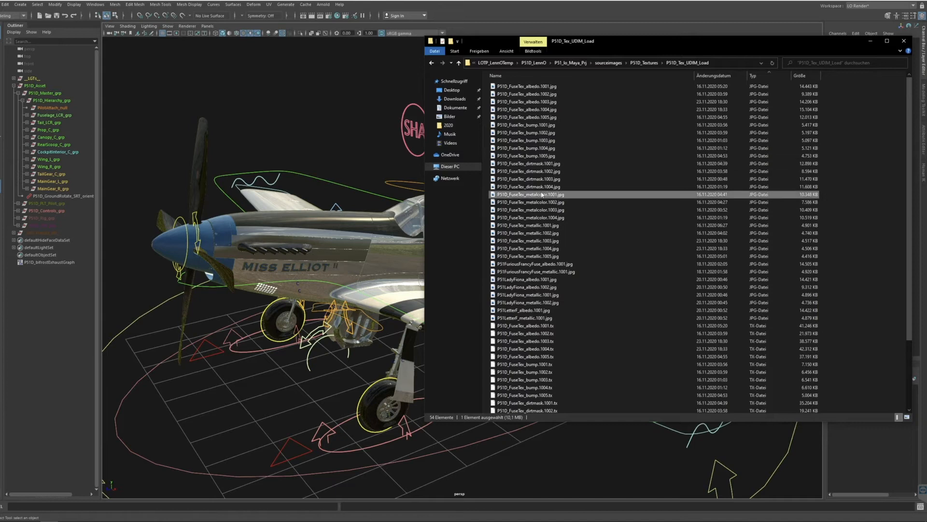
pyautogui.click(545, 227)
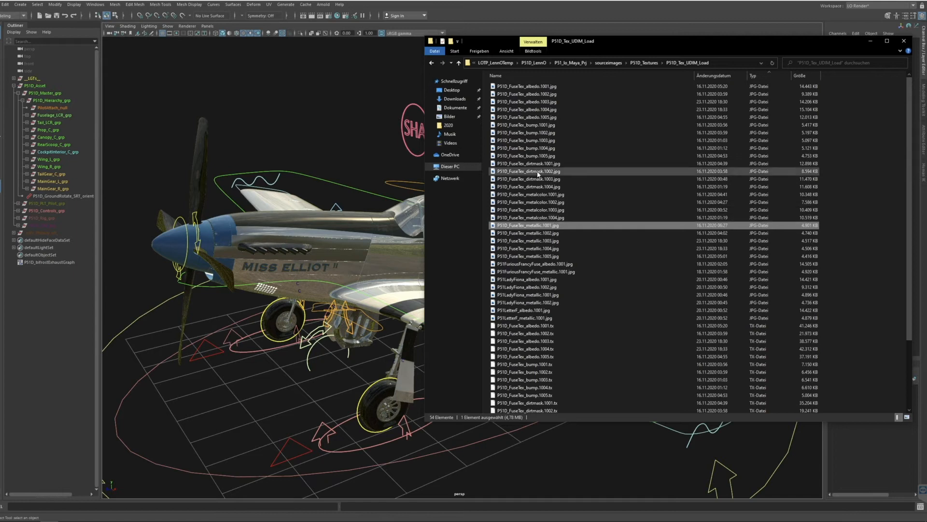
pyautogui.click(544, 156)
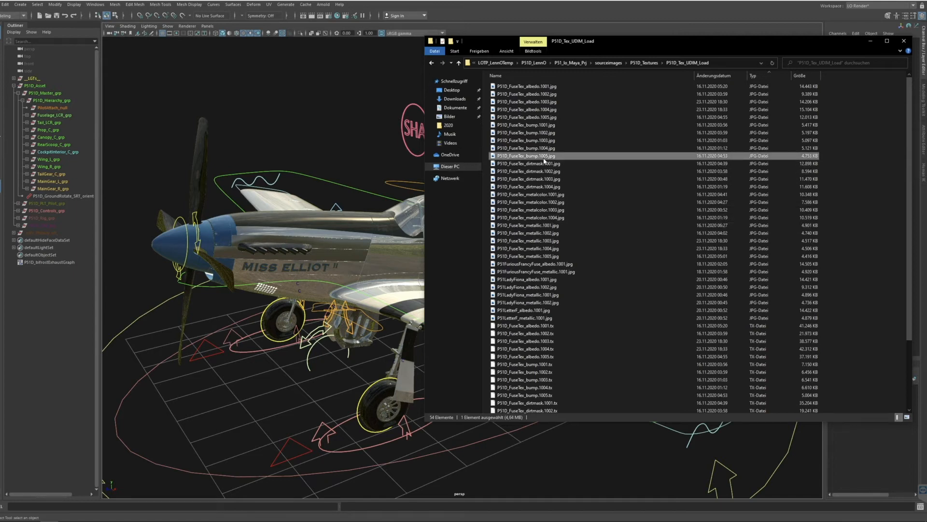
pyautogui.click(531, 117)
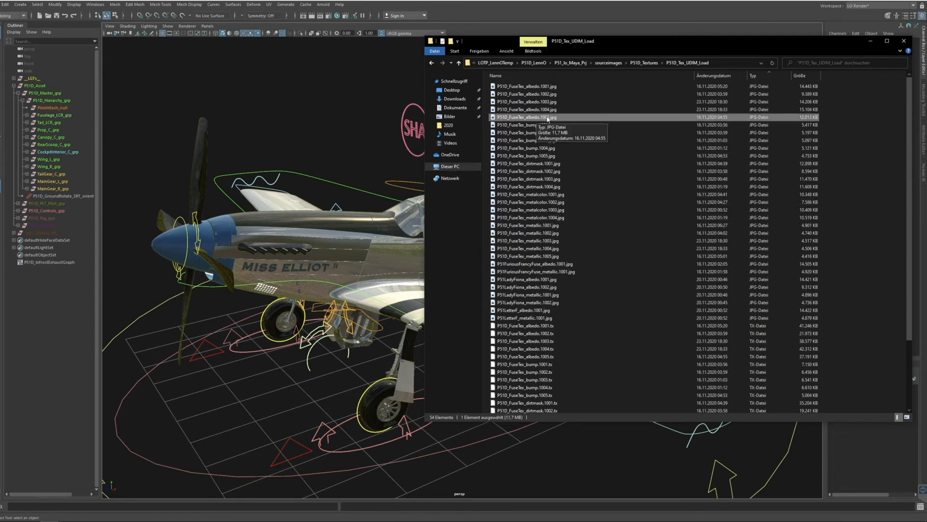
pyautogui.click(565, 187)
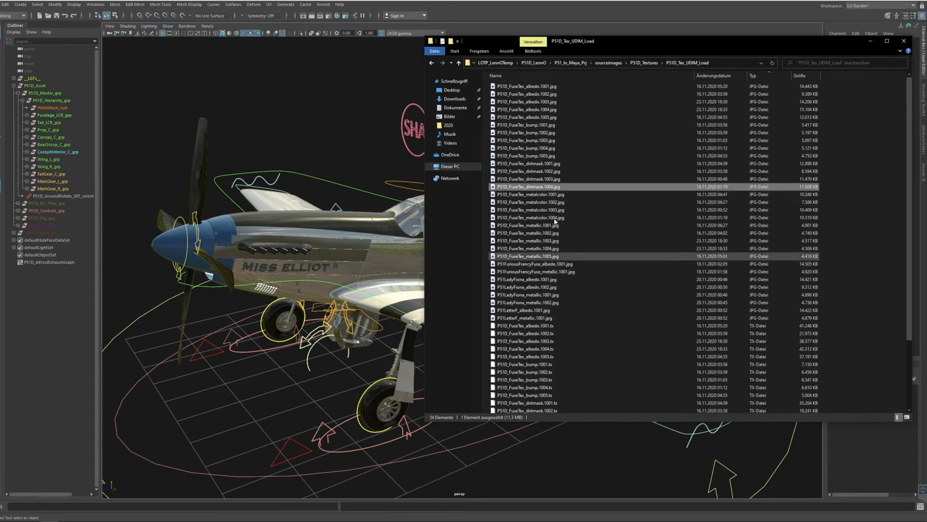
pyautogui.click(575, 219)
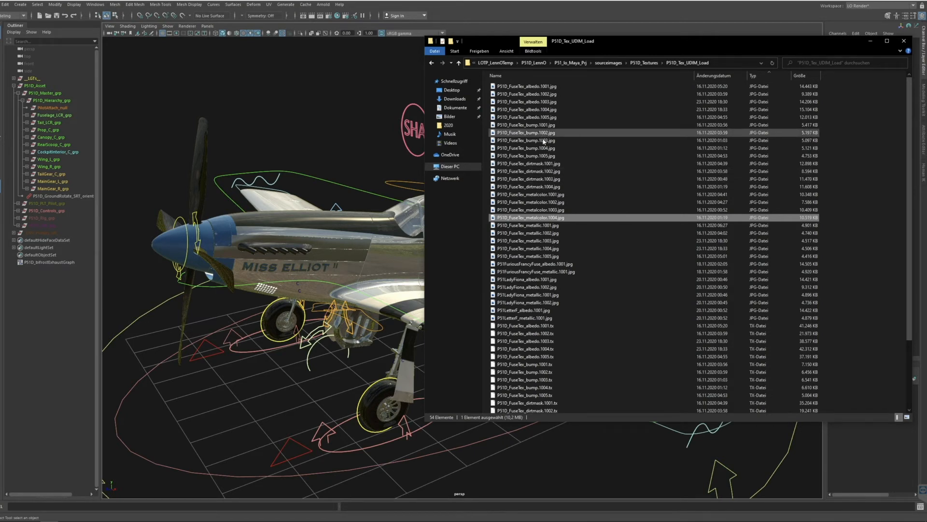
# Open P51D_FuseTex_albedo.1001.jpg and enlarge it to examine the dark nose panel and the MISS ELLIOT II lettering.
pyautogui.doubleClick(539, 91)
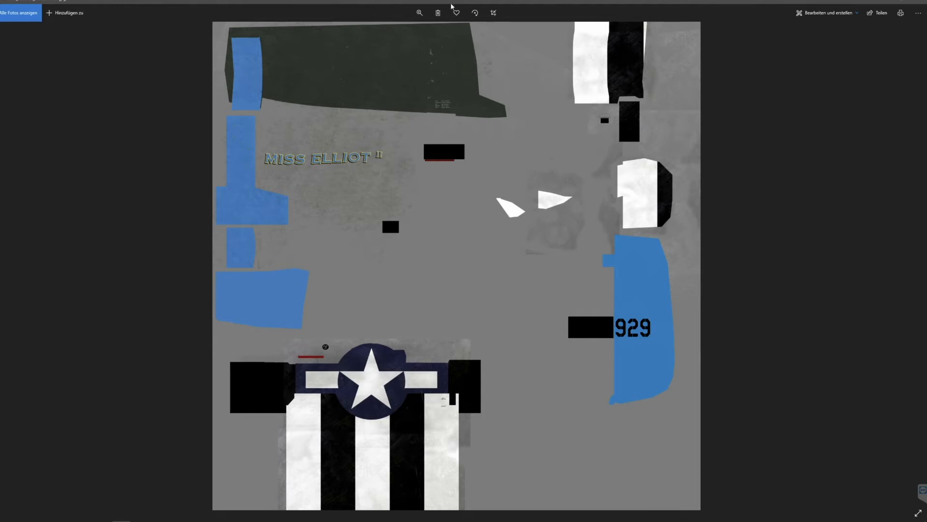
pyautogui.click(418, 16)
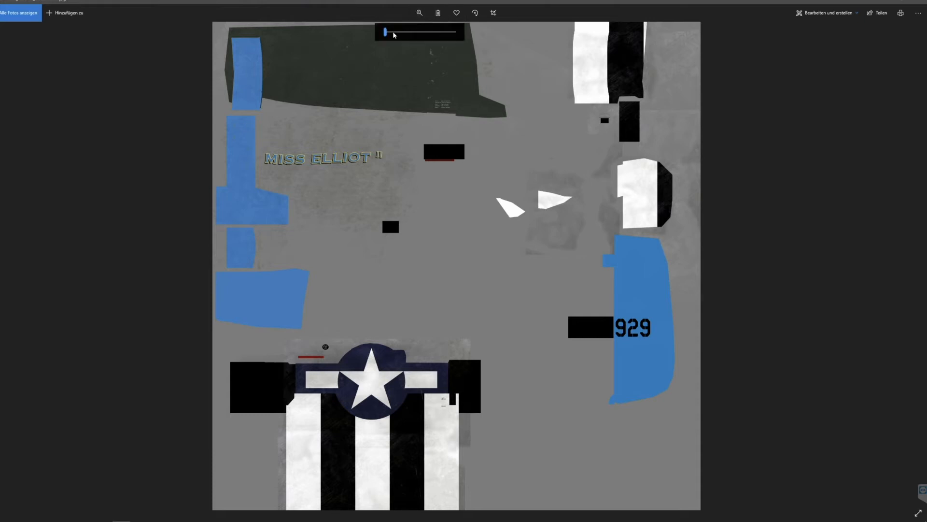
pyautogui.moveTo(387, 32)
pyautogui.mouseDown()
pyautogui.moveTo(403, 33)
pyautogui.moveTo(387, 33)
pyautogui.mouseUp()
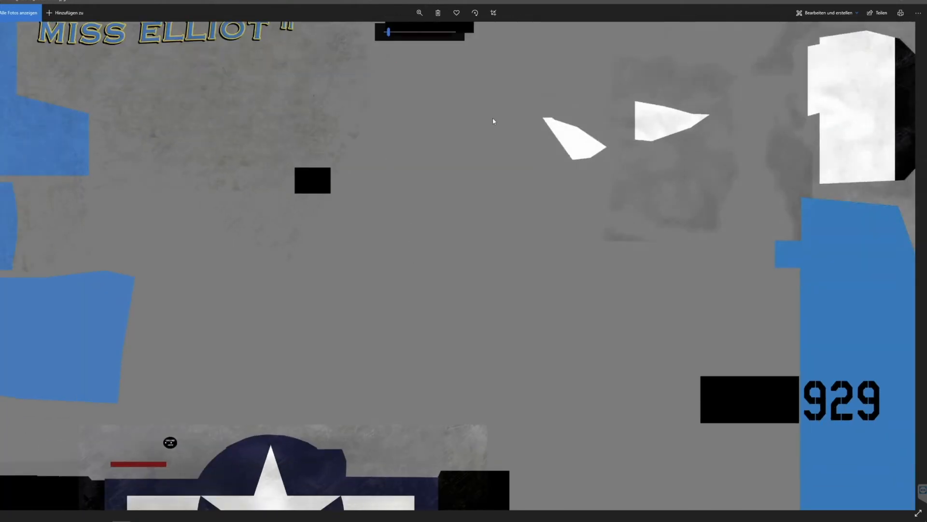
pyautogui.scroll(5, 493, 120)
pyautogui.hscroll(-2, 565, 283)
pyautogui.scroll(1, 499, 271)
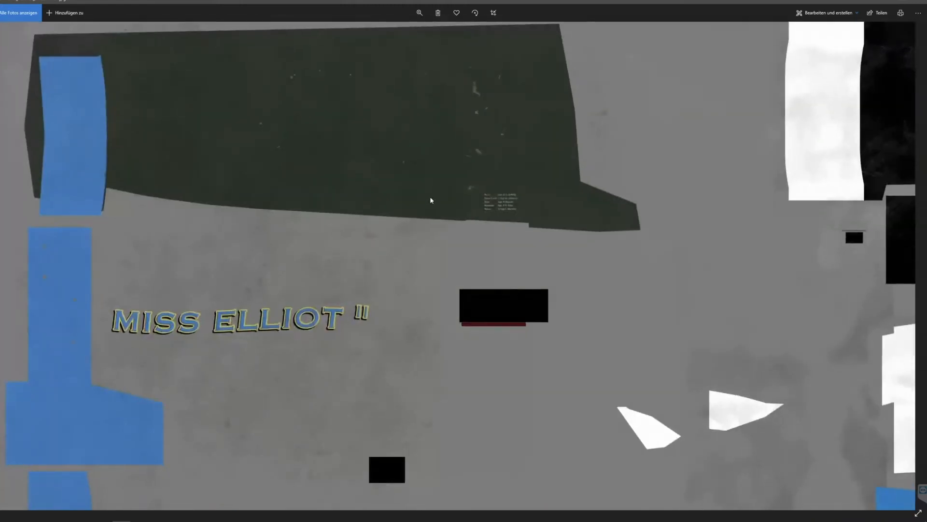
# Examine the small crew lettering on the dark nose panel close up, then return to a wider view of the albedo texture.
pyautogui.click(419, 13)
pyautogui.moveTo(388, 33); pyautogui.dragTo(395, 33)
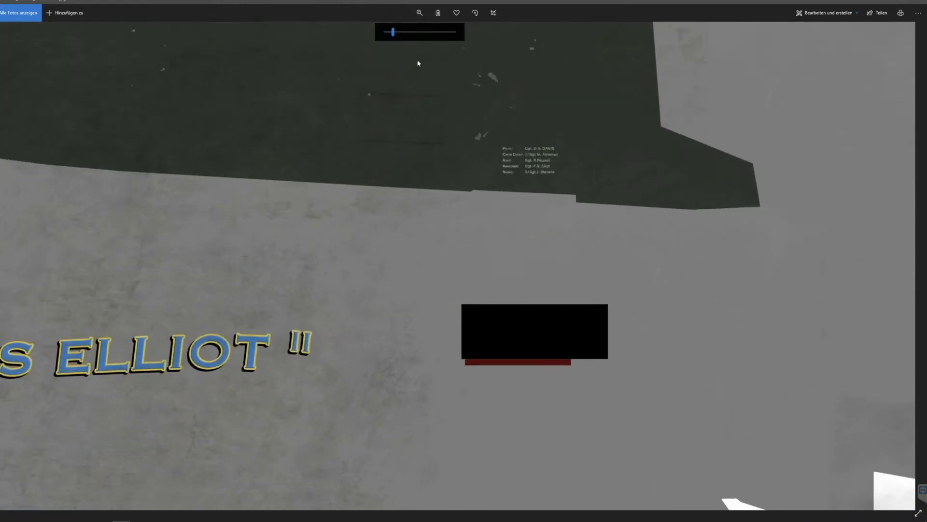
pyautogui.moveTo(555, 236); pyautogui.dragTo(671, 371)
pyautogui.moveTo(599, 242); pyautogui.dragTo(781, 270)
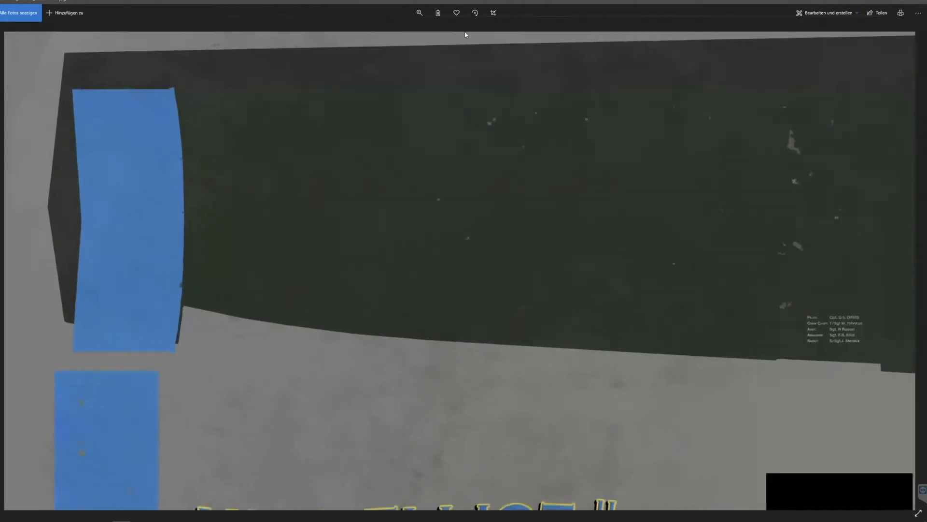
pyautogui.click(420, 13)
pyautogui.moveTo(395, 33); pyautogui.dragTo(389, 35)
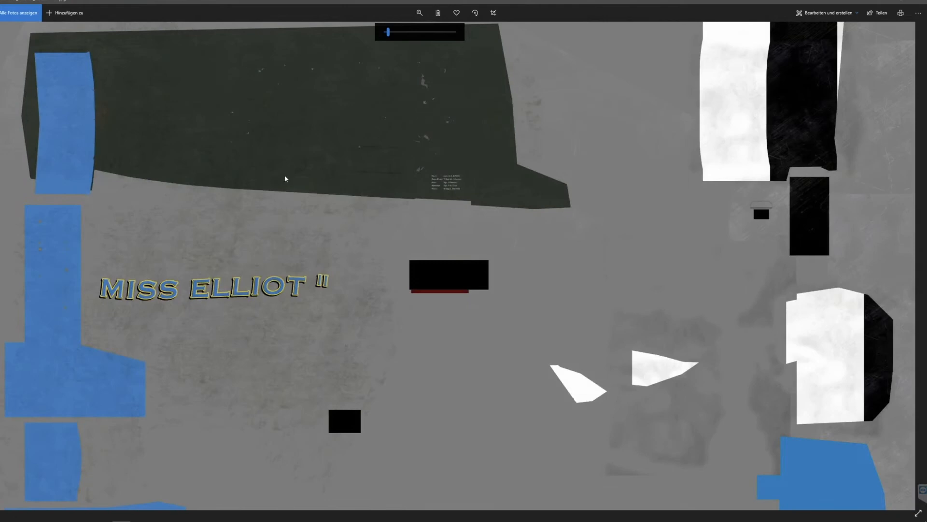
# Inspect the albedo texture's lower markings, including the 929 tail number, the star insignia and the black and white stripes.
pyautogui.moveTo(346, 202); pyautogui.dragTo(380, 119)
pyautogui.moveTo(431, 267); pyautogui.dragTo(430, 232)
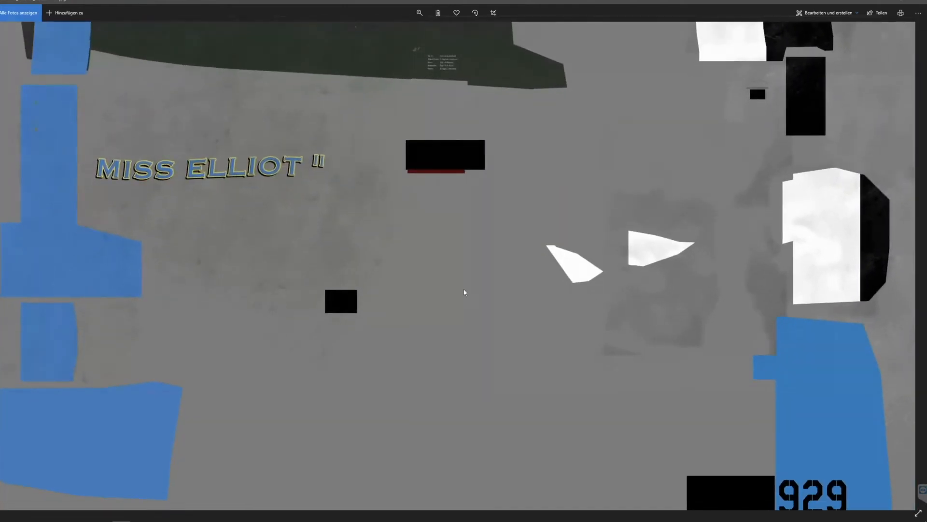
pyautogui.moveTo(680, 267); pyautogui.dragTo(649, 131)
pyautogui.moveTo(425, 317); pyautogui.dragTo(520, 230)
pyautogui.moveTo(472, 417); pyautogui.dragTo(456, 347)
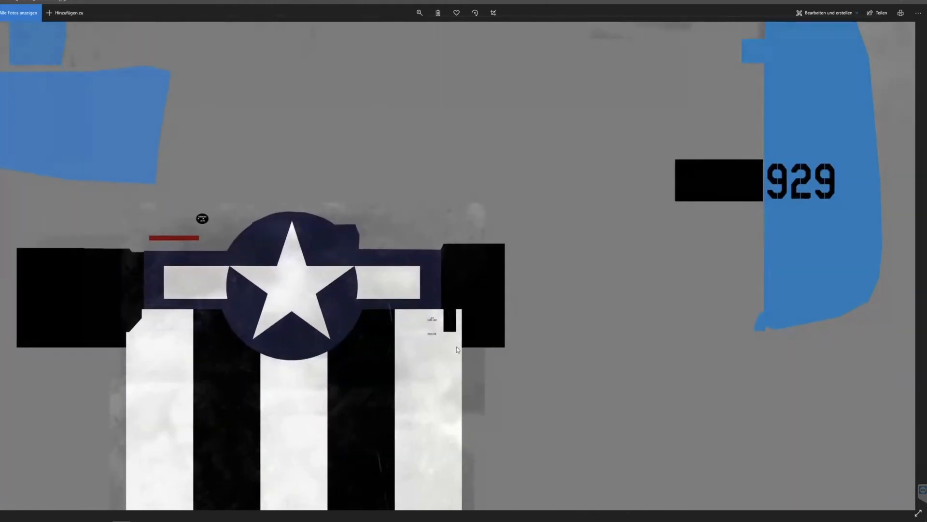
pyautogui.moveTo(387, 410); pyautogui.dragTo(397, 487)
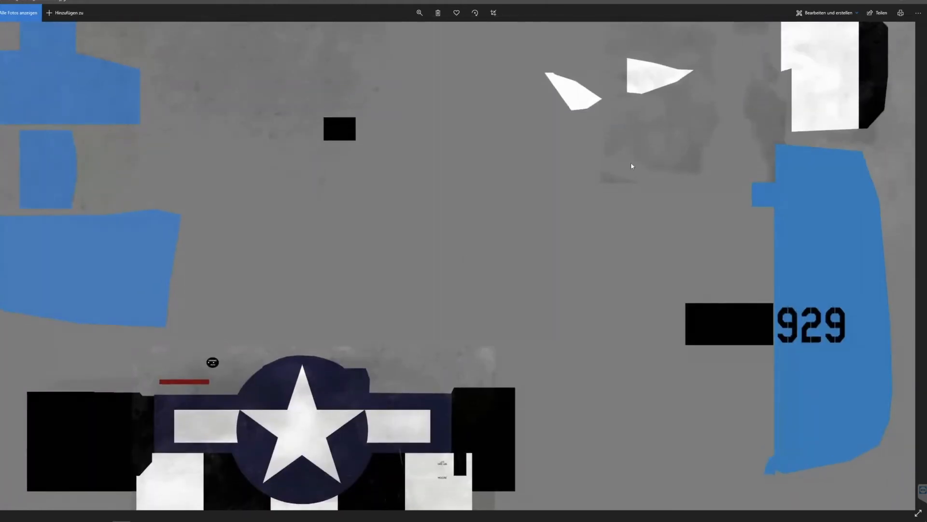
# Compare the black and red blocks near the MISS ELLIOT II lettering with the masked areas around the star insignia.
pyautogui.moveTo(631, 162); pyautogui.dragTo(653, 330)
pyautogui.moveTo(652, 140); pyautogui.dragTo(633, 322)
pyautogui.moveTo(616, 227); pyautogui.dragTo(610, 301)
pyautogui.moveTo(442, 294); pyautogui.dragTo(461, 231)
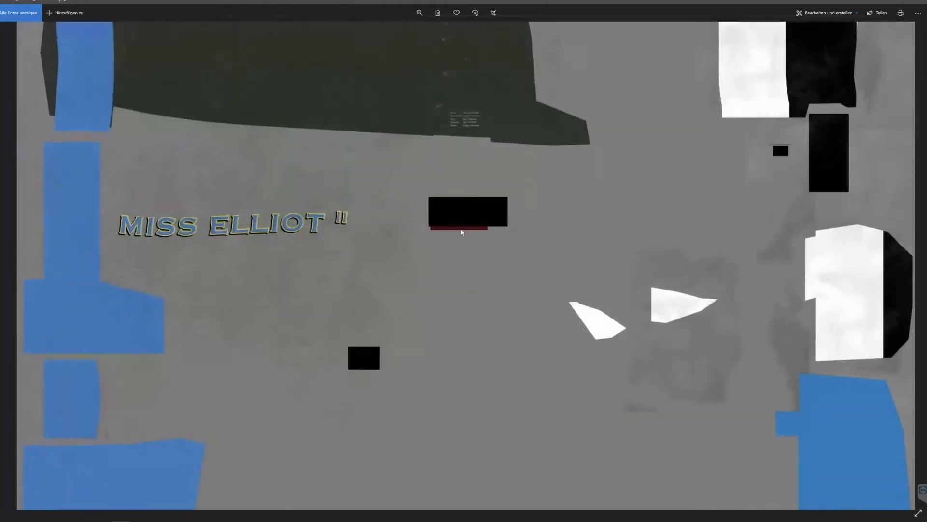
pyautogui.moveTo(470, 358); pyautogui.dragTo(470, 232)
pyautogui.moveTo(430, 377); pyautogui.dragTo(433, 256)
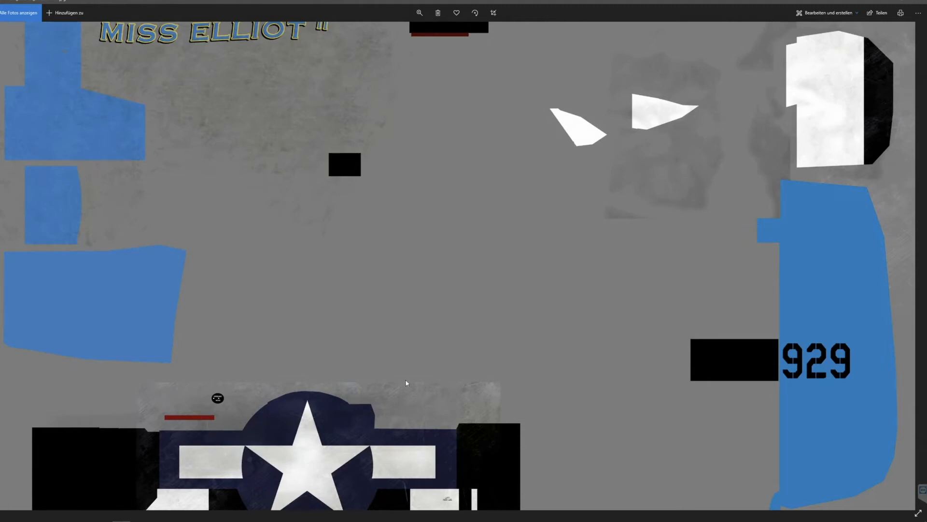
# Recheck the nose panel and the white and black stripe area of the albedo texture, then close the image.
pyautogui.scroll(3, 313, 169)
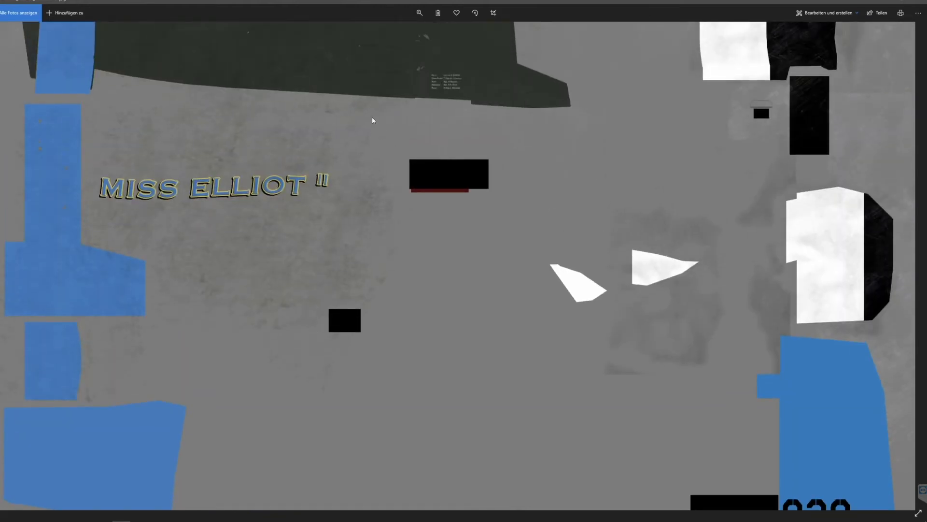
pyautogui.scroll(2, 337, 118)
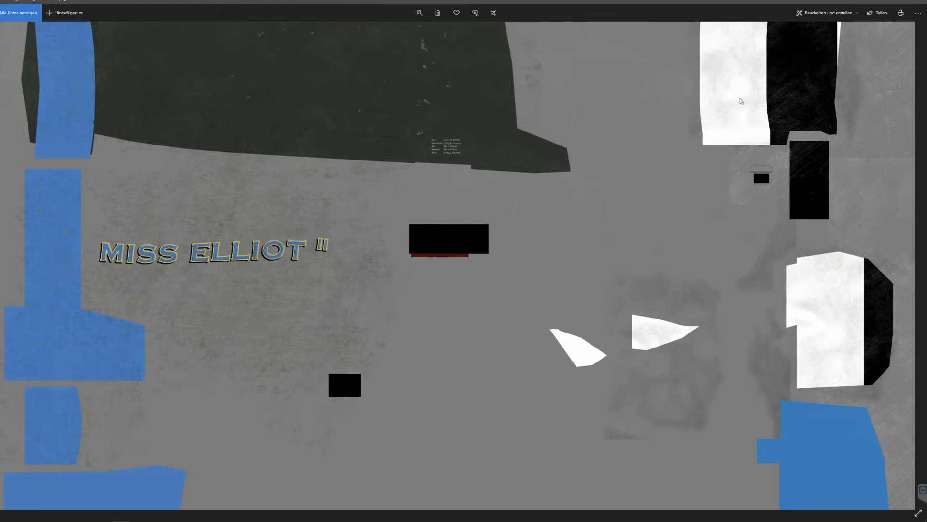
pyautogui.scroll(1, 668, 159)
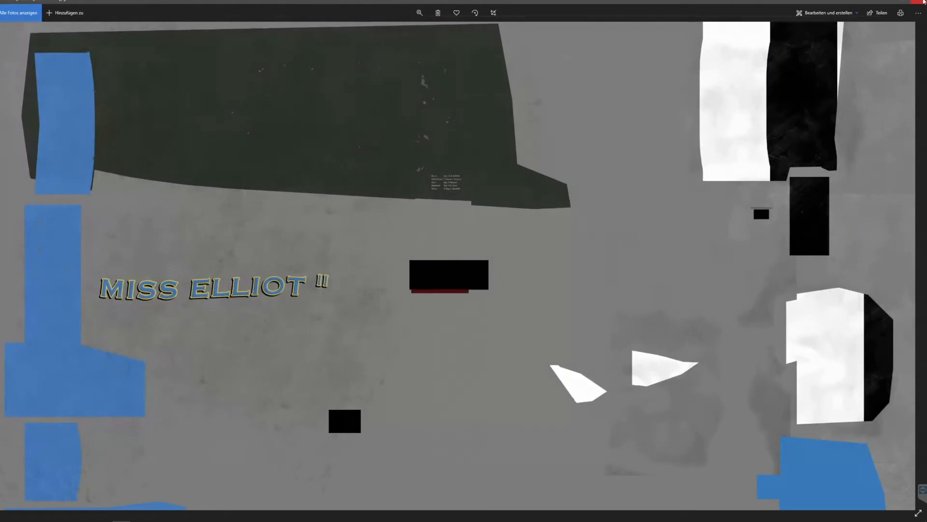
pyautogui.click(916, 15)
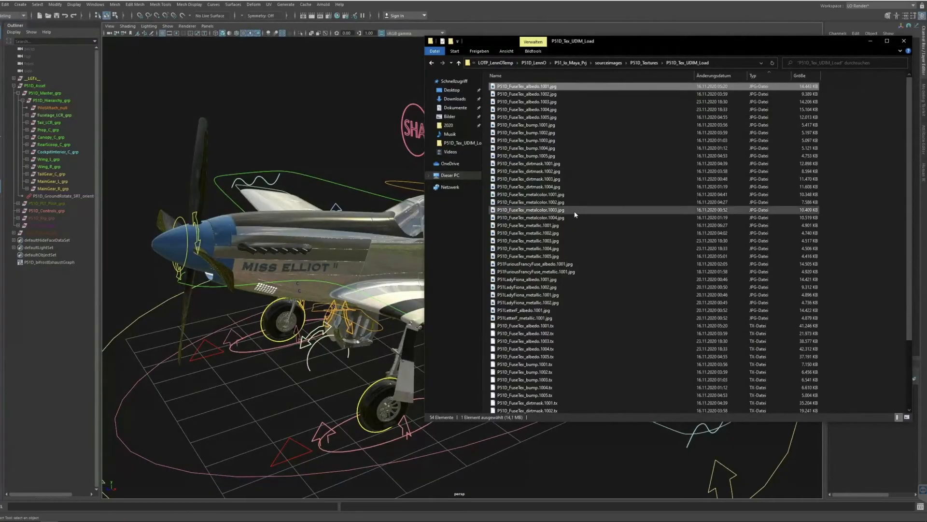
# View the P51D_FuseTex_metallic.1001.jpg mask with its white paint and lettering areas, then close it.
pyautogui.click(552, 226)
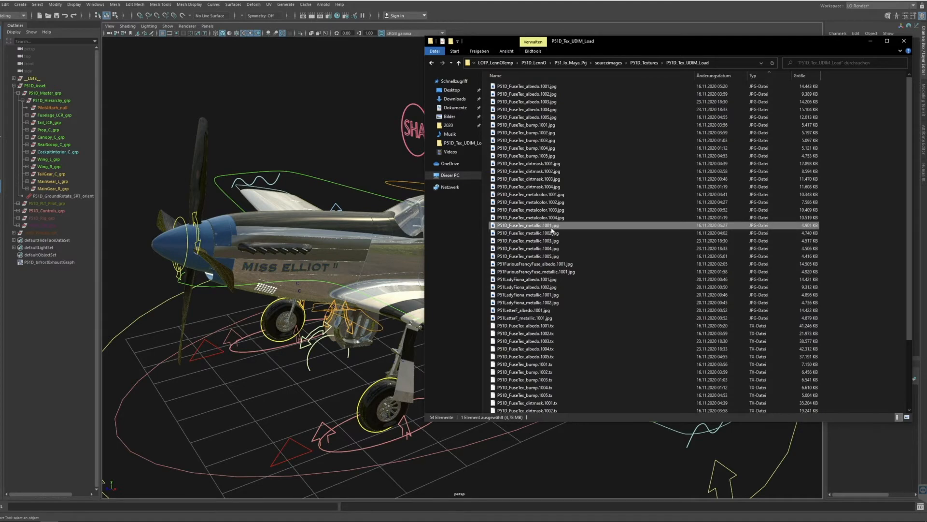
pyautogui.doubleClick(549, 227)
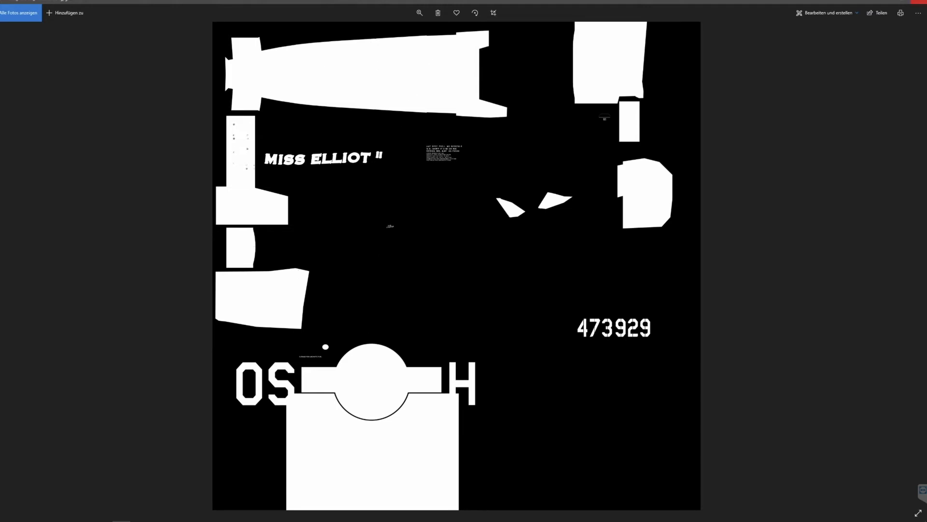
pyautogui.click(922, 2)
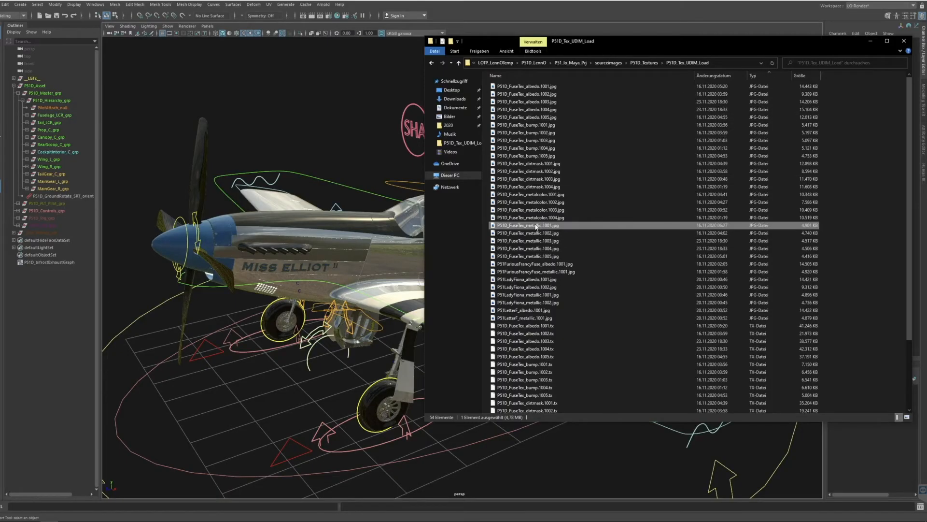
# Open P51D_FuseTex_metalcolor.1001.jpg and enlarge it to examine the exhaust staining, fastener dots and upper panel details.
pyautogui.doubleClick(538, 194)
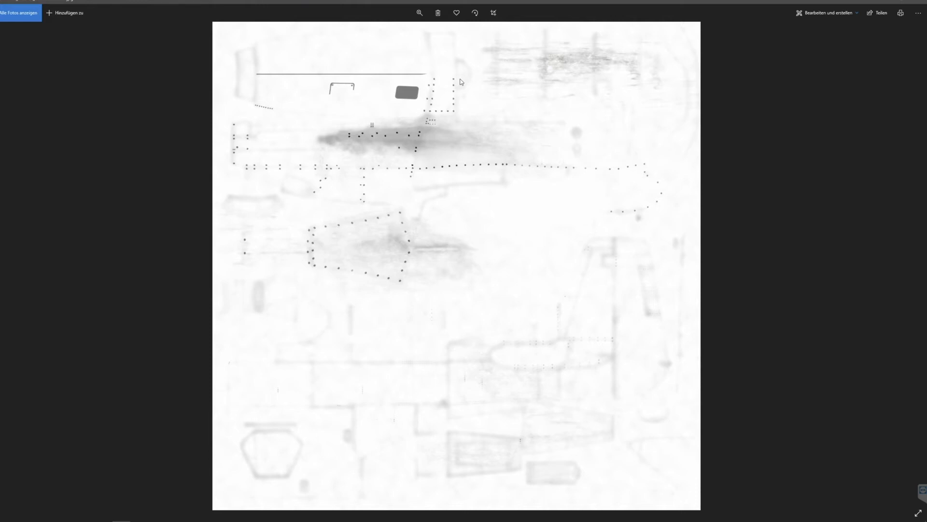
pyautogui.click(420, 13)
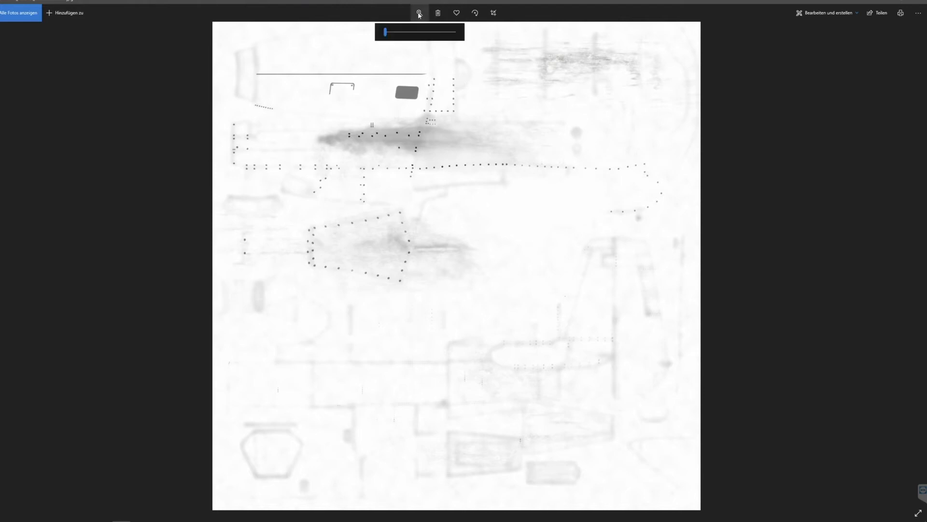
pyautogui.moveTo(384, 32); pyautogui.dragTo(386, 31)
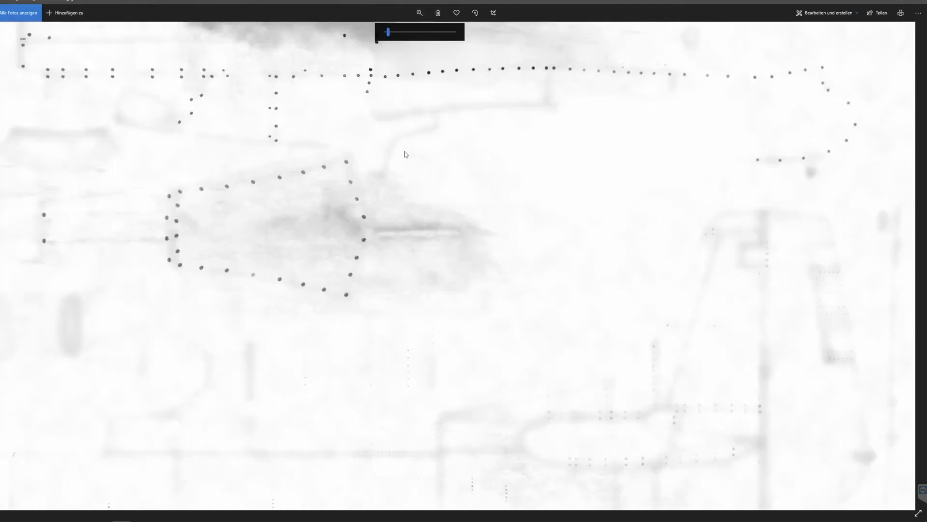
pyautogui.moveTo(405, 152); pyautogui.dragTo(455, 187)
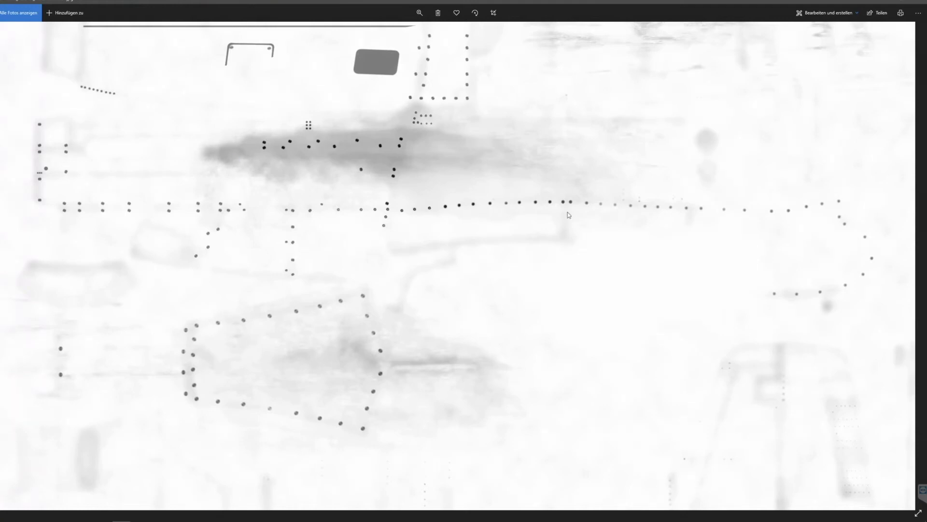
pyautogui.moveTo(574, 146); pyautogui.dragTo(571, 196)
pyautogui.moveTo(285, 205); pyautogui.dragTo(388, 275)
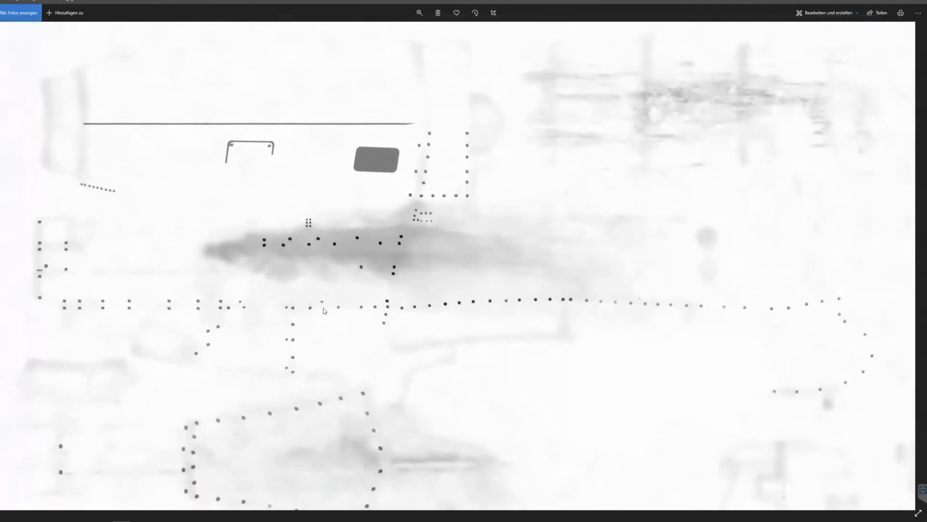
# Inspect the faint panel outlines in the lower part of the metalcolor texture, return to the exhaust area and close the image.
pyautogui.moveTo(344, 398); pyautogui.dragTo(331, 261)
pyautogui.moveTo(358, 368); pyautogui.dragTo(352, 157)
pyautogui.moveTo(371, 301); pyautogui.dragTo(353, 168)
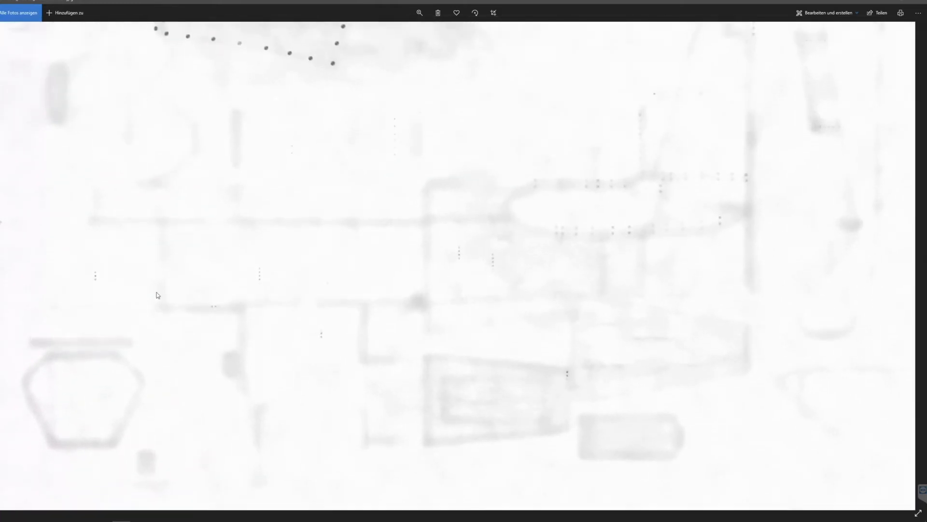
pyautogui.moveTo(341, 204); pyautogui.dragTo(341, 282)
pyautogui.moveTo(370, 137); pyautogui.dragTo(369, 448)
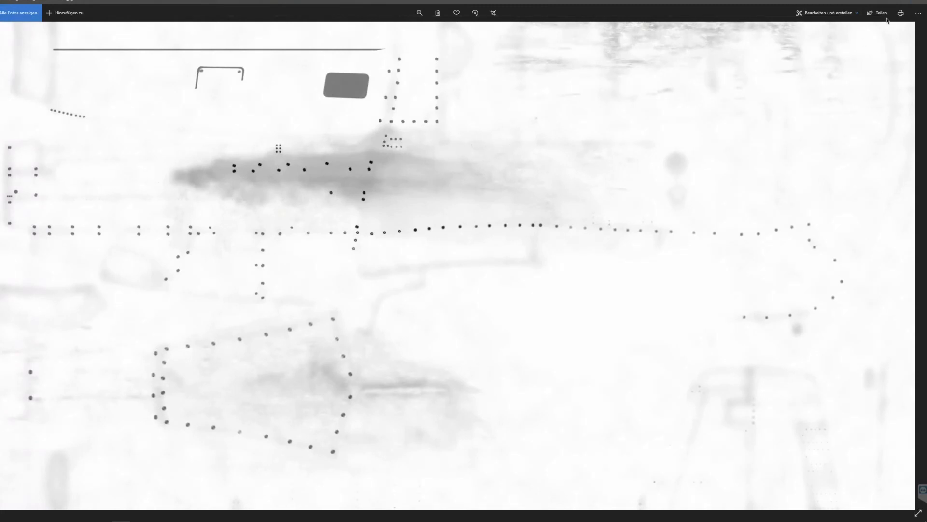
pyautogui.click(918, 2)
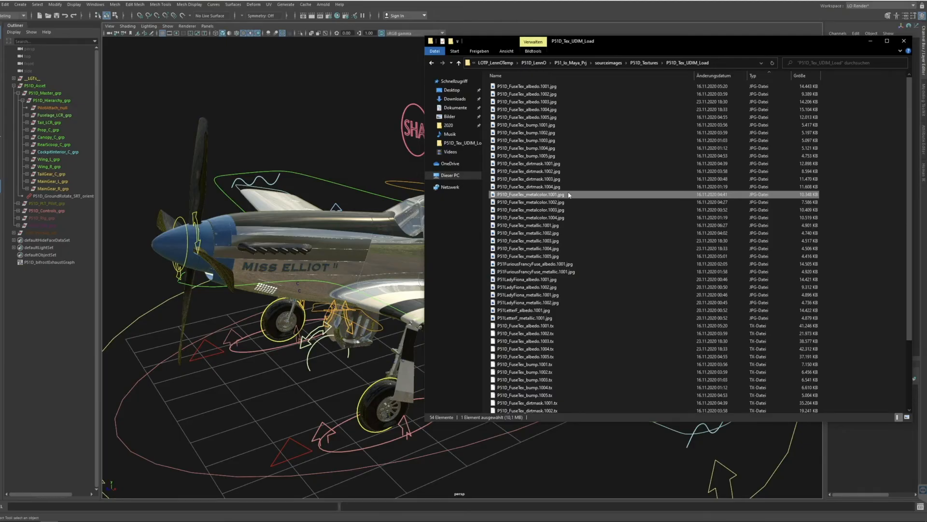
# Open P51D_FuseTex_dirtmask.1001.jpg and enlarge it to examine the dark exhaust stain and the scratched area above it.
pyautogui.doubleClick(541, 166)
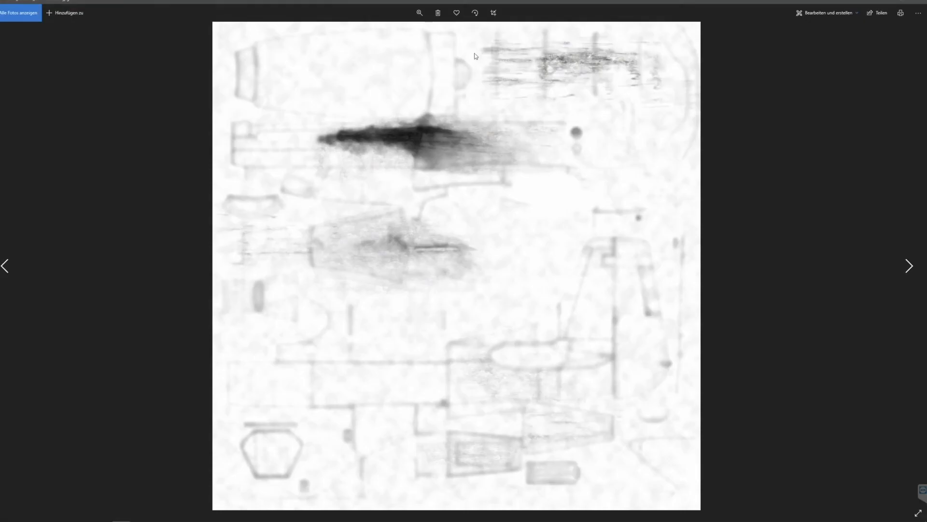
pyautogui.click(419, 13)
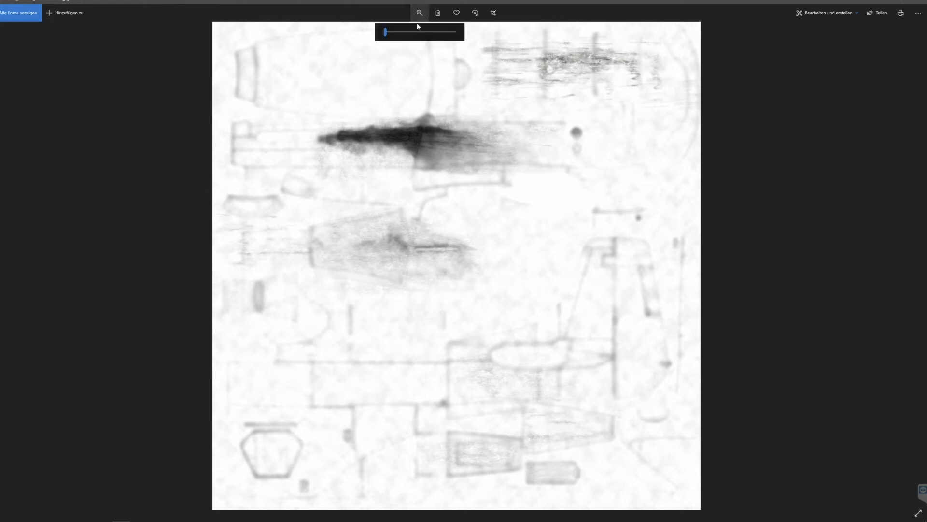
pyautogui.moveTo(387, 31); pyautogui.dragTo(389, 33)
pyautogui.moveTo(459, 88); pyautogui.dragTo(458, 226)
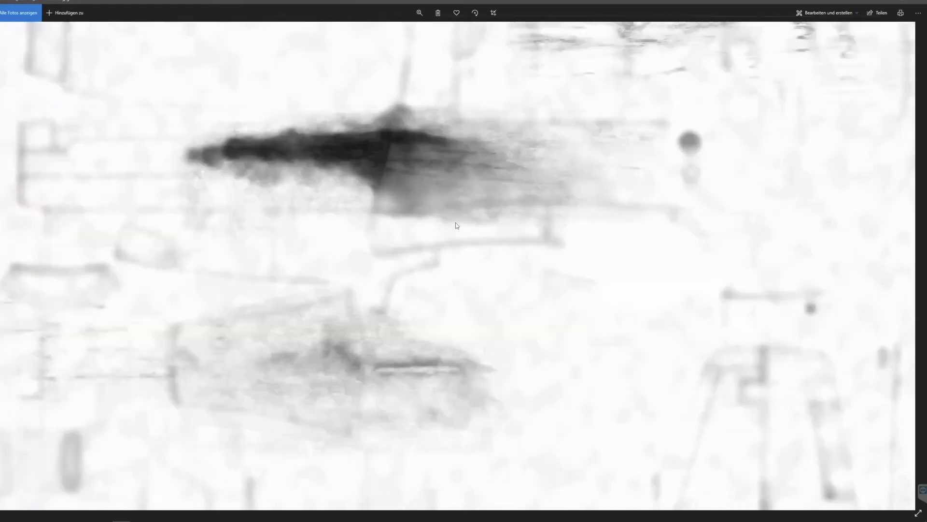
pyautogui.moveTo(463, 180); pyautogui.dragTo(467, 270)
pyautogui.moveTo(530, 242); pyautogui.dragTo(612, 286)
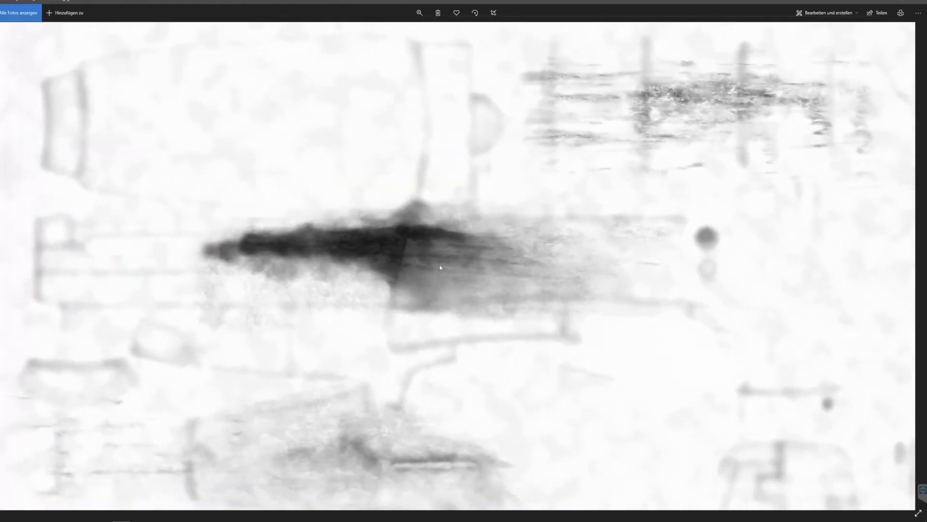
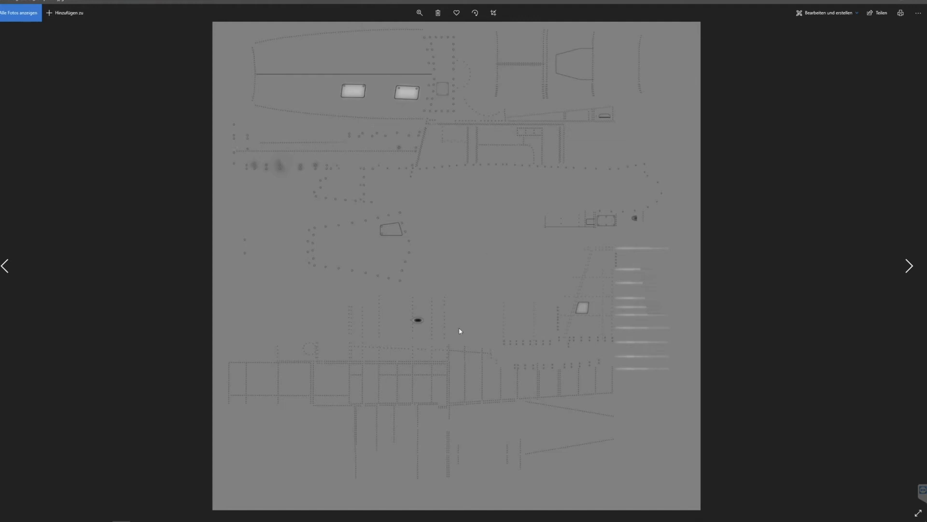
# Enlarge the bump.1001 texture and examine the two bright hatches, screws and rivet rows in its upper part.
pyautogui.click(418, 13)
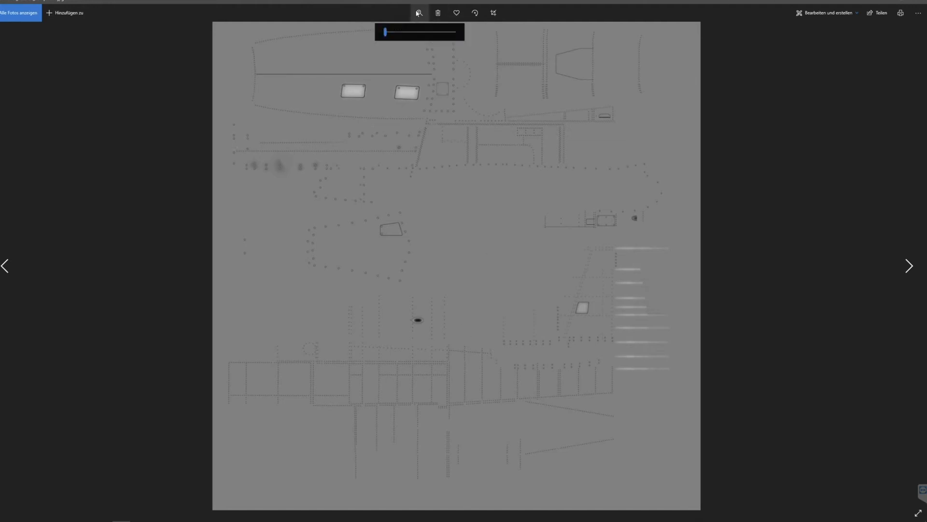
pyautogui.moveTo(388, 32)
pyautogui.mouseDown()
pyautogui.moveTo(400, 32)
pyautogui.moveTo(389, 32)
pyautogui.mouseUp()
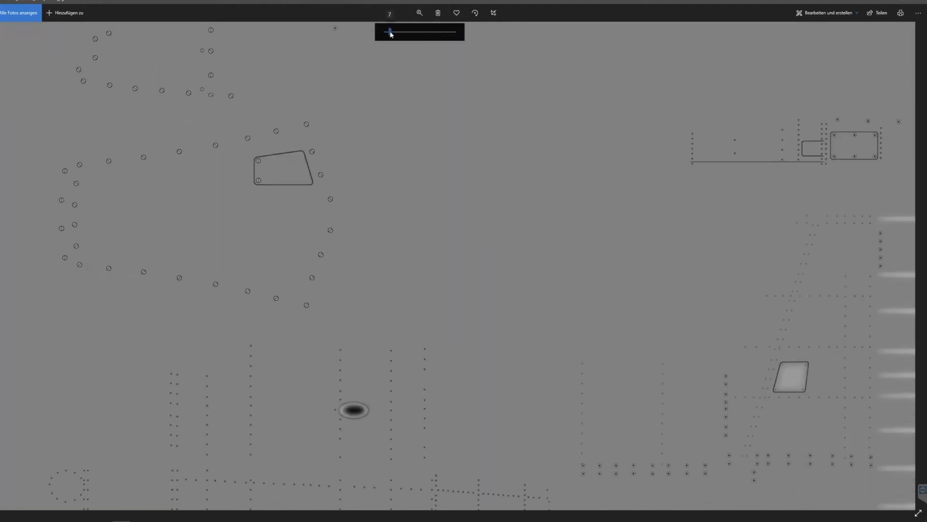
pyautogui.moveTo(424, 138); pyautogui.dragTo(640, 282)
pyautogui.moveTo(524, 137); pyautogui.dragTo(642, 288)
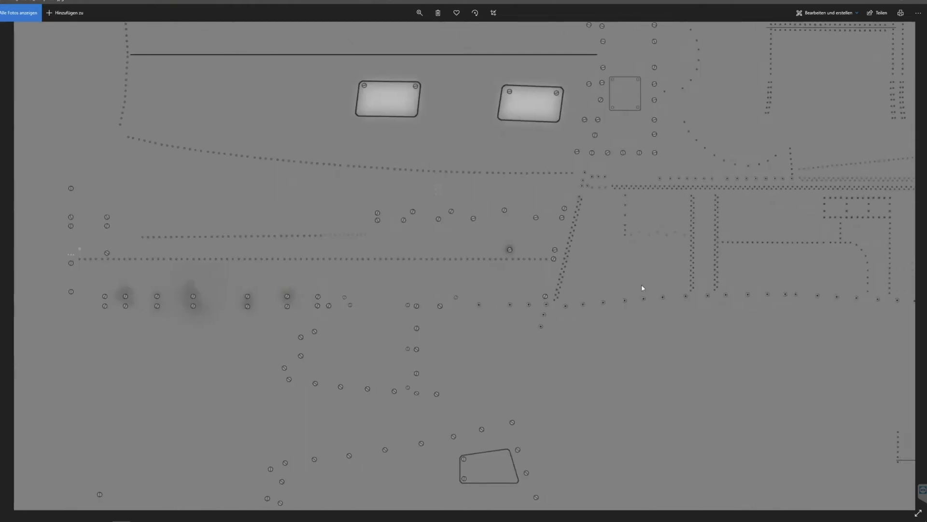
pyautogui.moveTo(543, 215); pyautogui.dragTo(544, 397)
pyautogui.moveTo(540, 342); pyautogui.dragTo(536, 301)
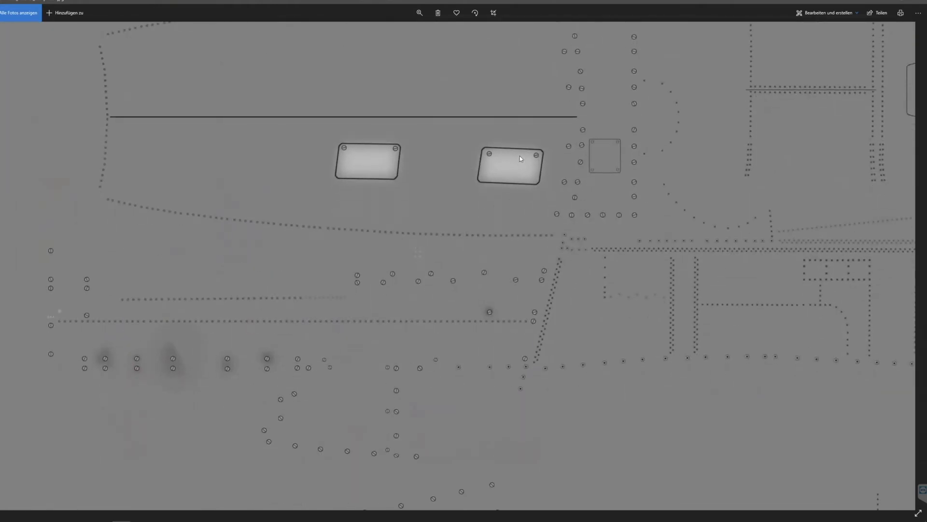
pyautogui.moveTo(520, 156); pyautogui.dragTo(518, 168)
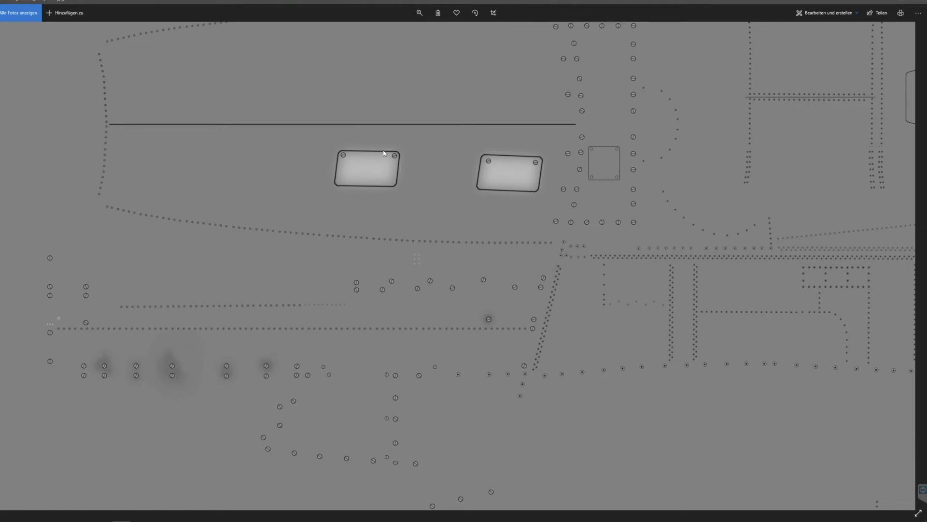
pyautogui.moveTo(720, 168); pyautogui.dragTo(681, 178)
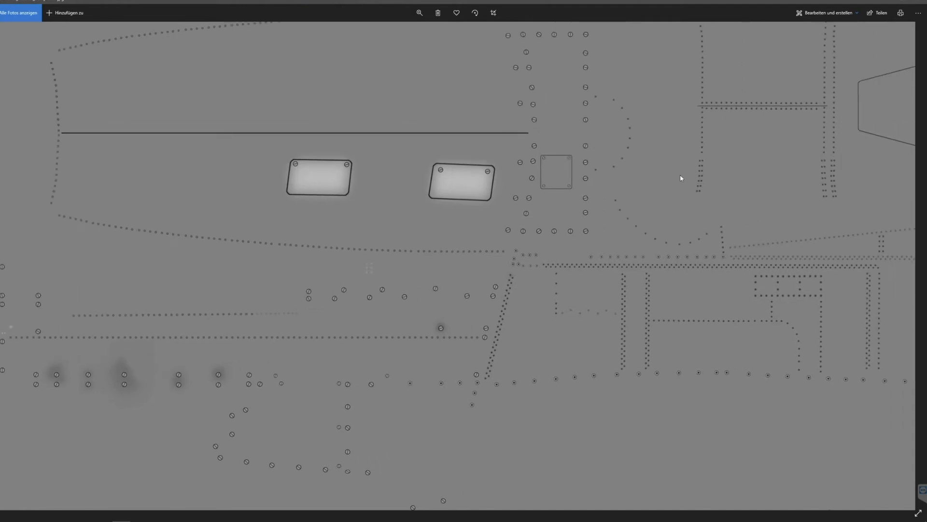
# Examine the rivet lines, small access panels and bright horizontal streaks in the middle and lower right of the bump texture.
pyautogui.moveTo(539, 251); pyautogui.dragTo(291, 294)
pyautogui.moveTo(633, 387); pyautogui.dragTo(625, 201)
pyautogui.moveTo(563, 238); pyautogui.dragTo(519, 83)
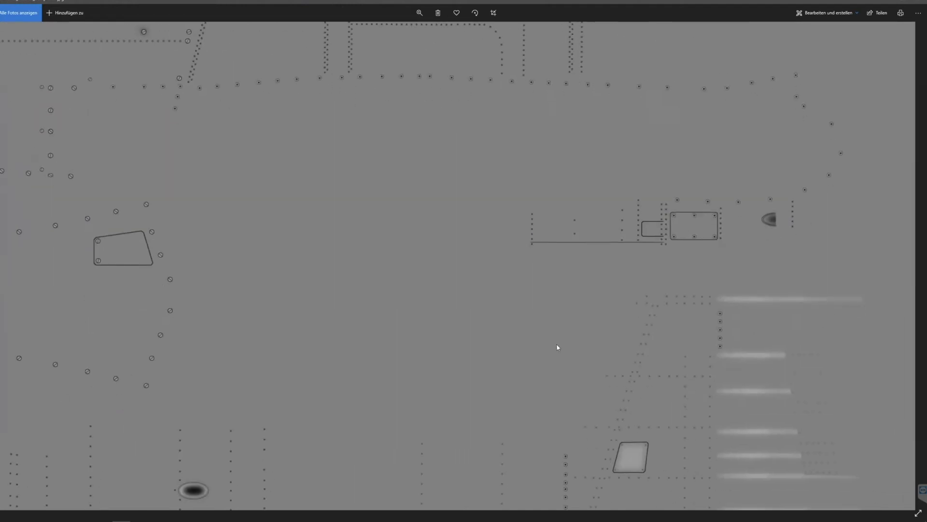
pyautogui.moveTo(557, 344); pyautogui.dragTo(532, 205)
pyautogui.moveTo(470, 224); pyautogui.dragTo(484, 148)
pyautogui.moveTo(479, 258); pyautogui.dragTo(476, 205)
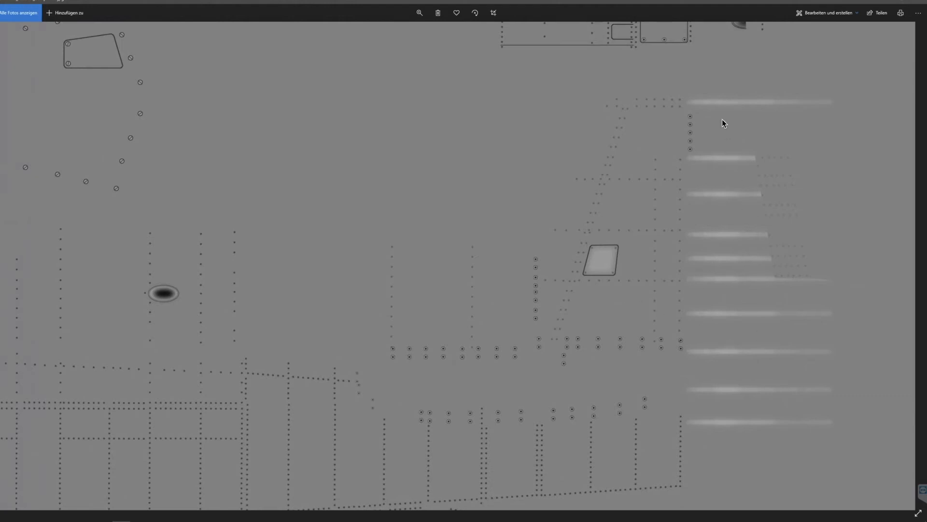
# Inspect the dark oval recess and rivet grid in the bump texture, return to the upper hatches and close the image.
pyautogui.moveTo(423, 266); pyautogui.dragTo(634, 212)
pyautogui.moveTo(462, 252); pyautogui.dragTo(576, 213)
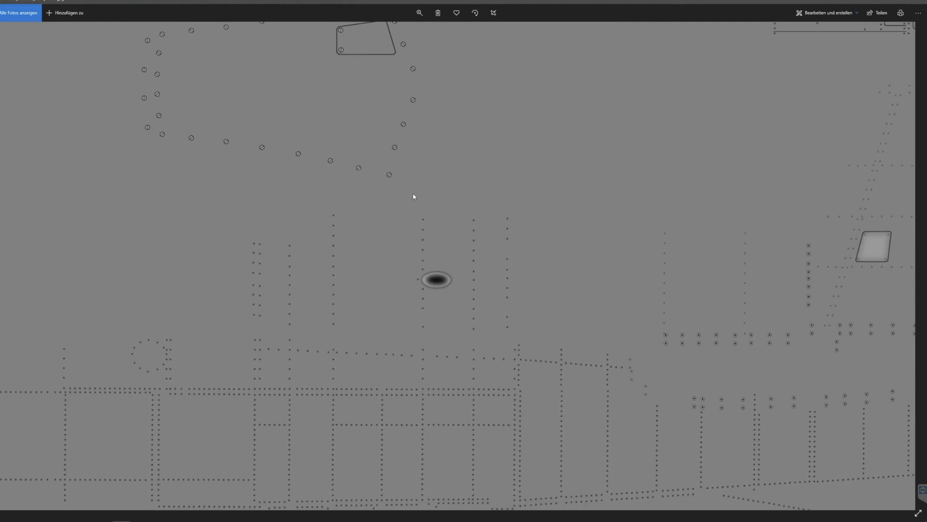
pyautogui.moveTo(540, 66); pyautogui.dragTo(527, 187)
pyautogui.moveTo(507, 233); pyautogui.dragTo(496, 357)
pyautogui.moveTo(522, 225); pyautogui.dragTo(504, 421)
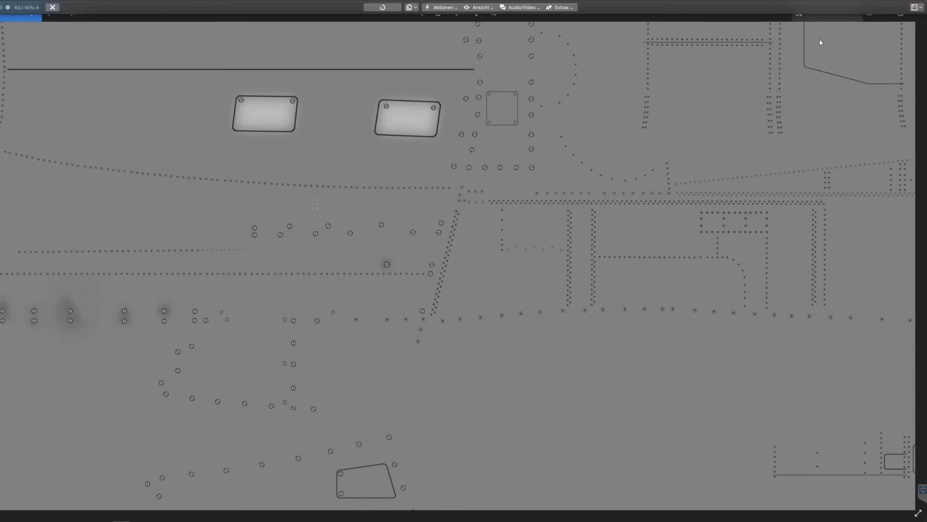
pyautogui.click(920, 4)
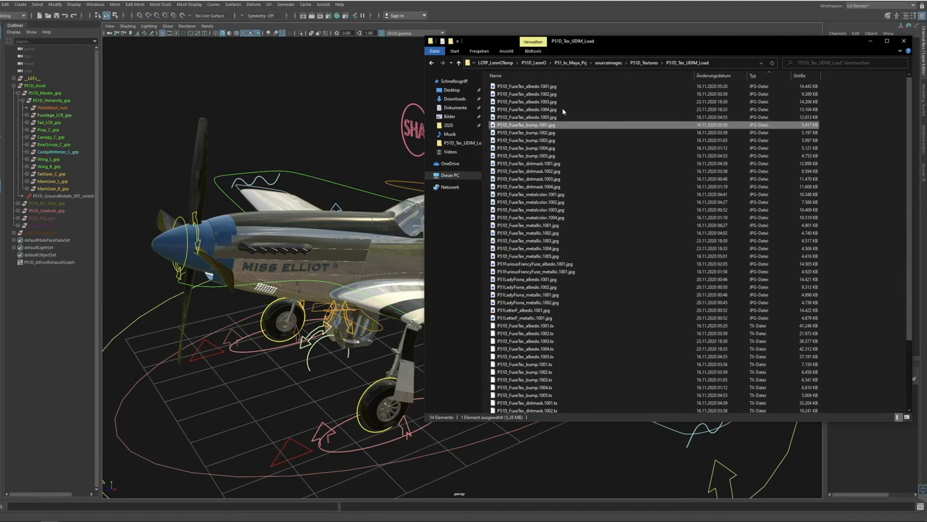
# Open P51D_FuseTex_albedo.1002.jpg and browse through the remaining albedo tiles up to 1005.
pyautogui.doubleClick(531, 95)
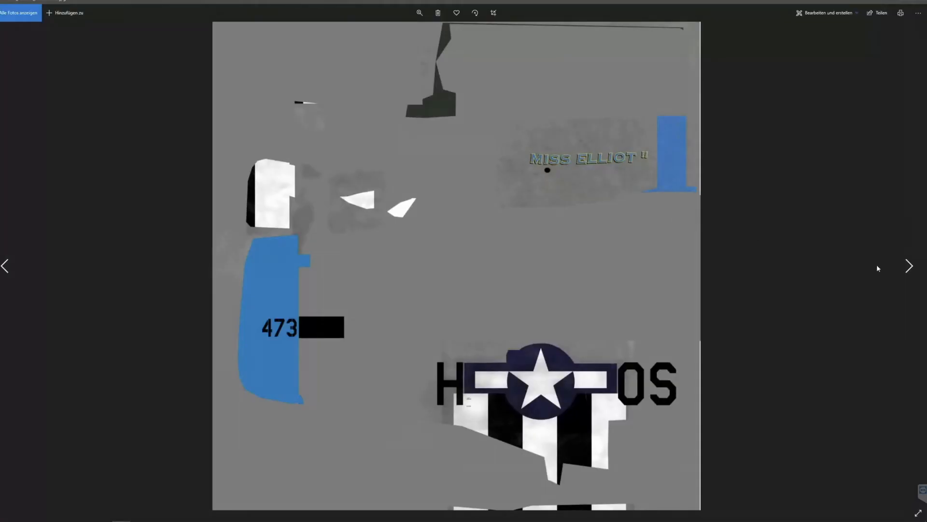
pyautogui.click(909, 265)
pyautogui.click(909, 265)
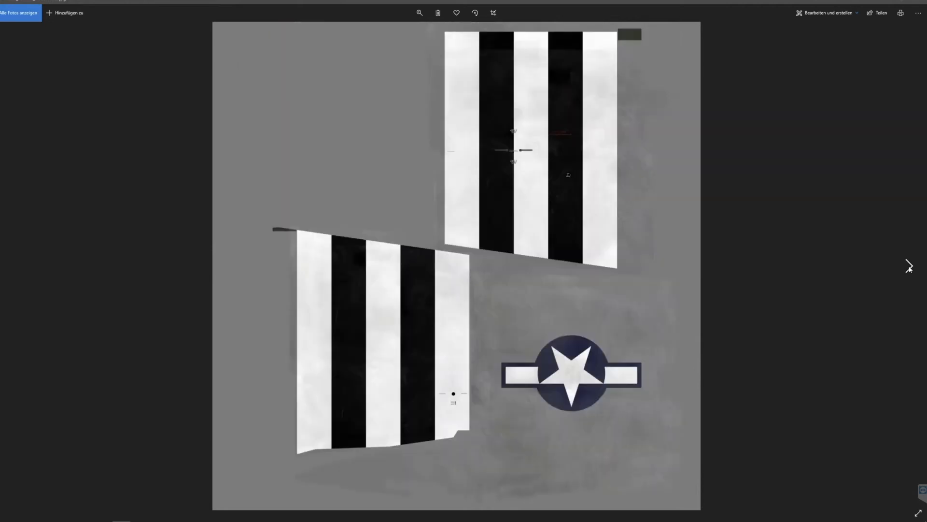
pyautogui.click(909, 266)
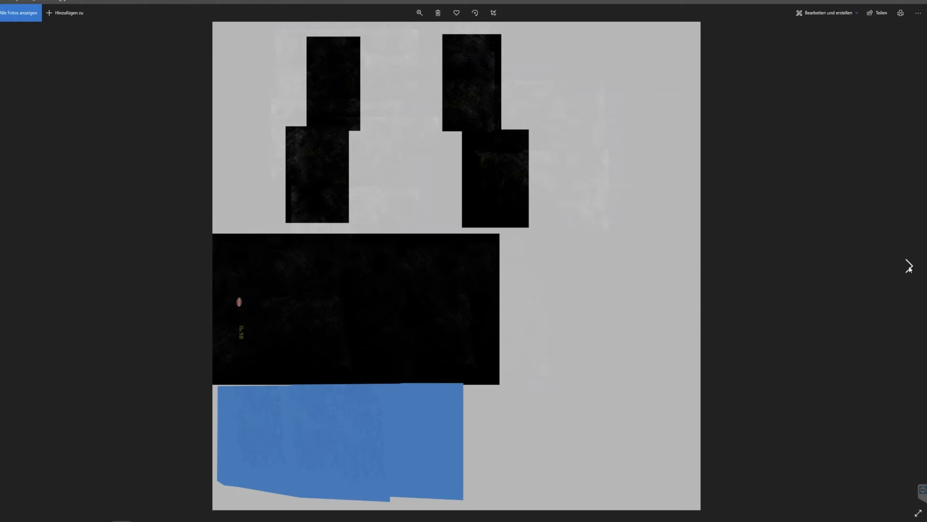
# Browse through the fuselage bump tiles from 1001 to 1005.
pyautogui.click(909, 267)
pyautogui.click(908, 266)
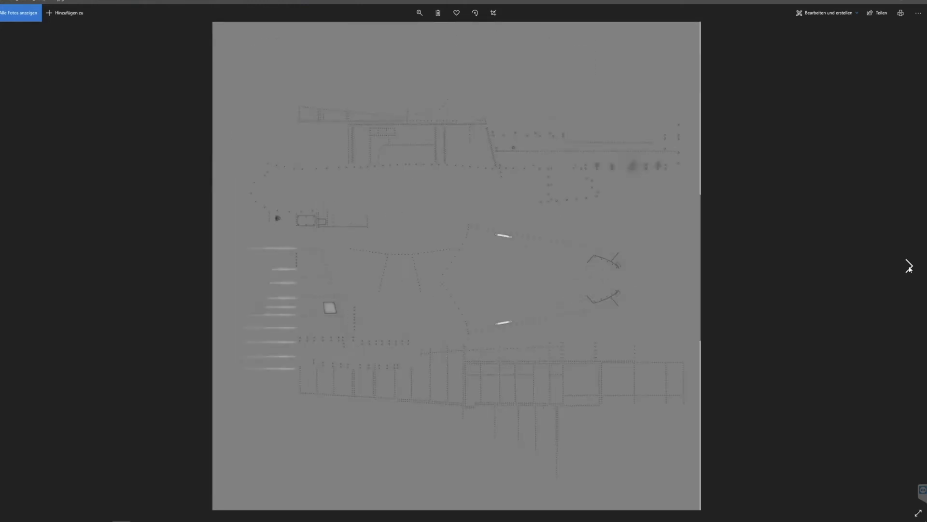
pyautogui.click(908, 266)
pyautogui.click(908, 266)
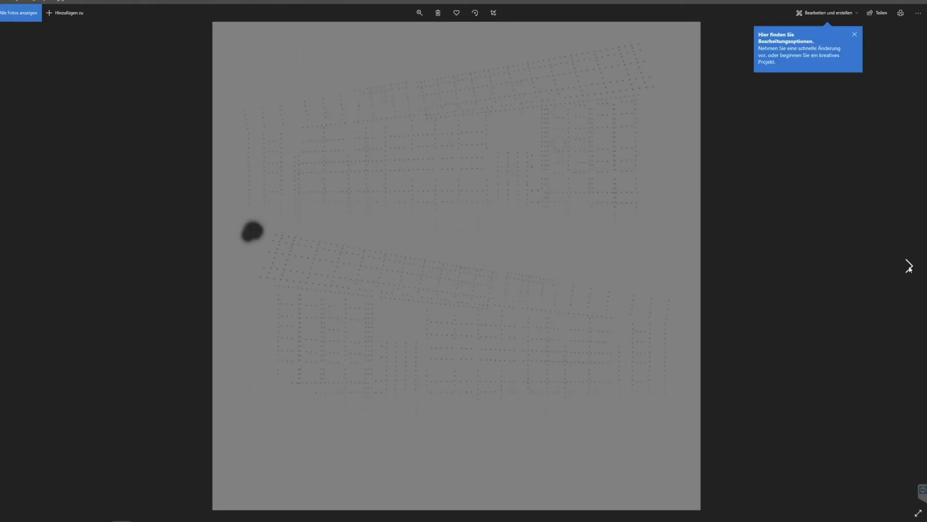
pyautogui.click(909, 267)
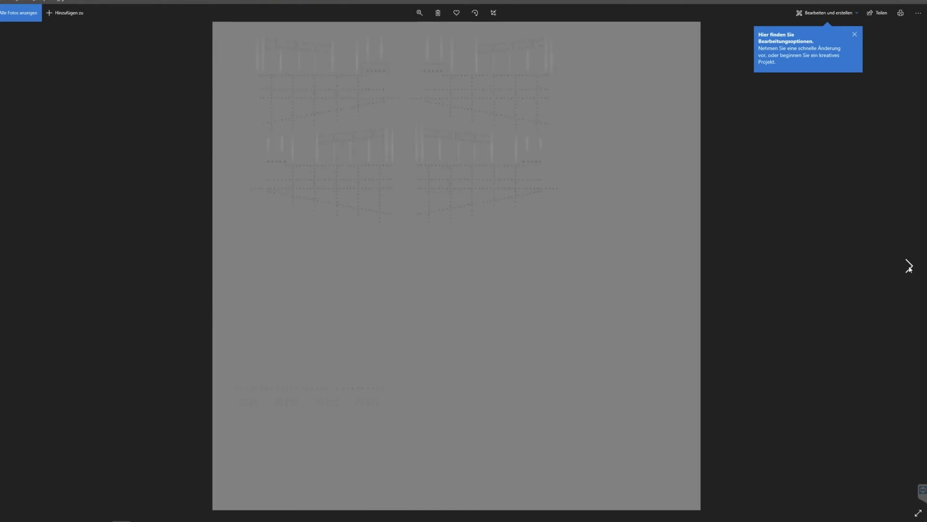
# Browse through the four dirtmask tiles and the four metalcolor tiles, 1001 to 1004 of each.
pyautogui.click(908, 266)
pyautogui.click(909, 266)
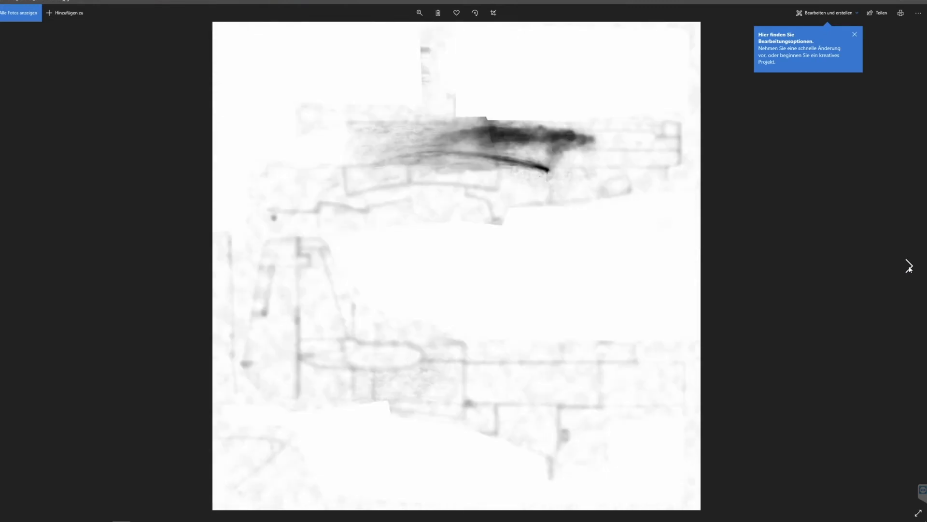
pyautogui.click(908, 266)
pyautogui.click(908, 266)
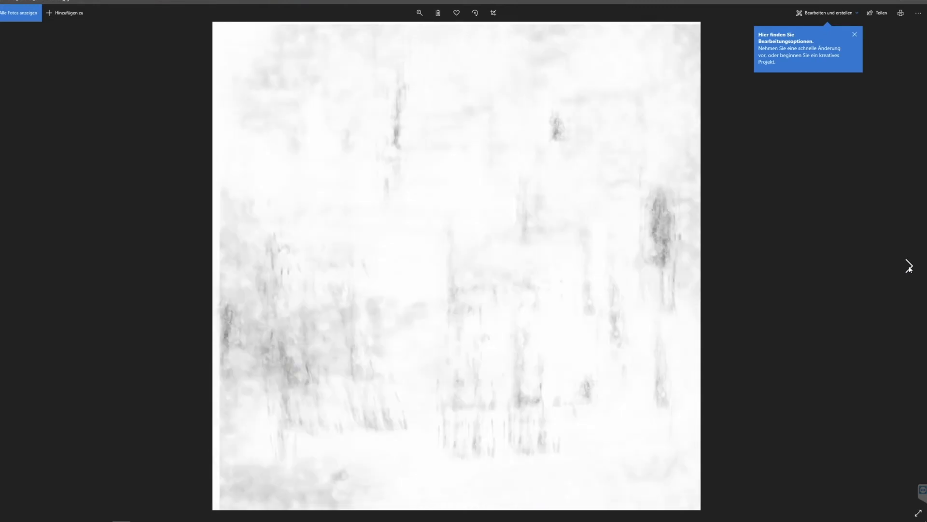
pyautogui.click(908, 267)
pyautogui.click(909, 266)
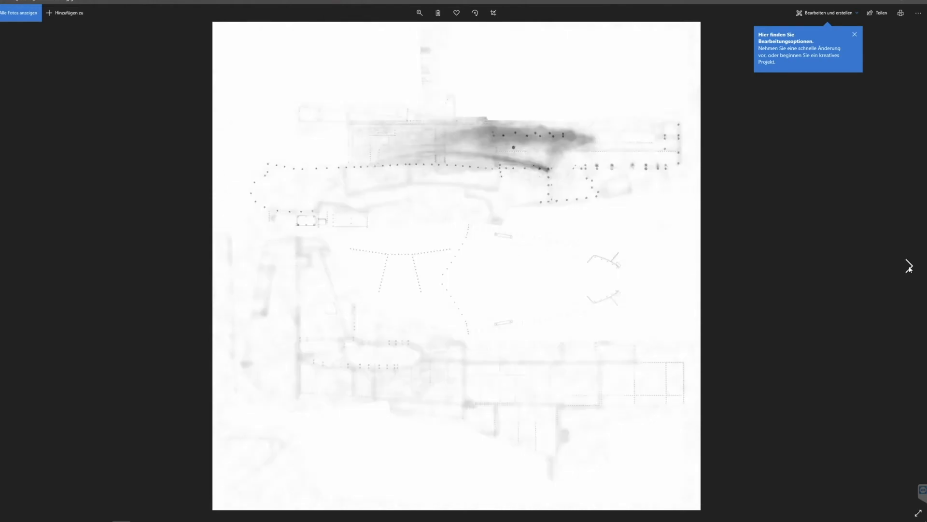
pyautogui.click(908, 266)
pyautogui.click(908, 266)
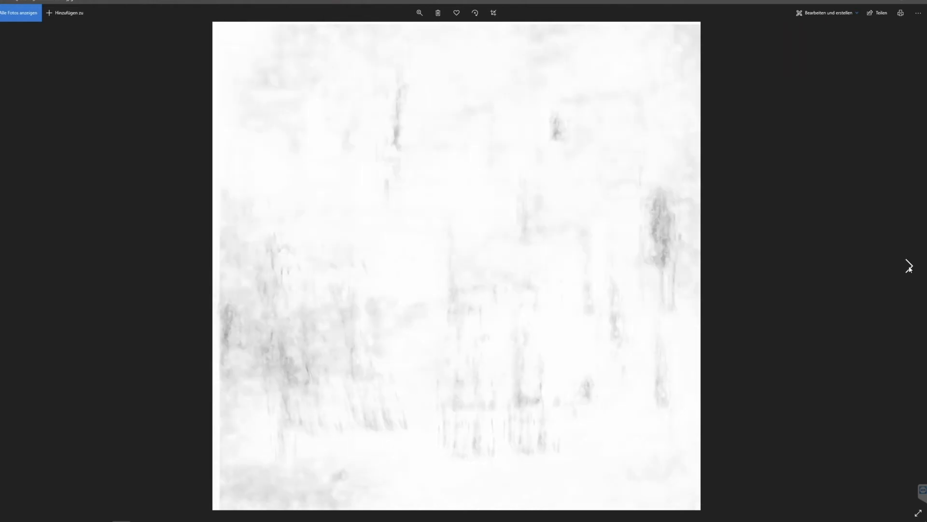
# Browse through the metallic tiles 1001 to 1005, view the Furious Francy albedo variant and close the image viewer.
pyautogui.click(908, 266)
pyautogui.click(909, 266)
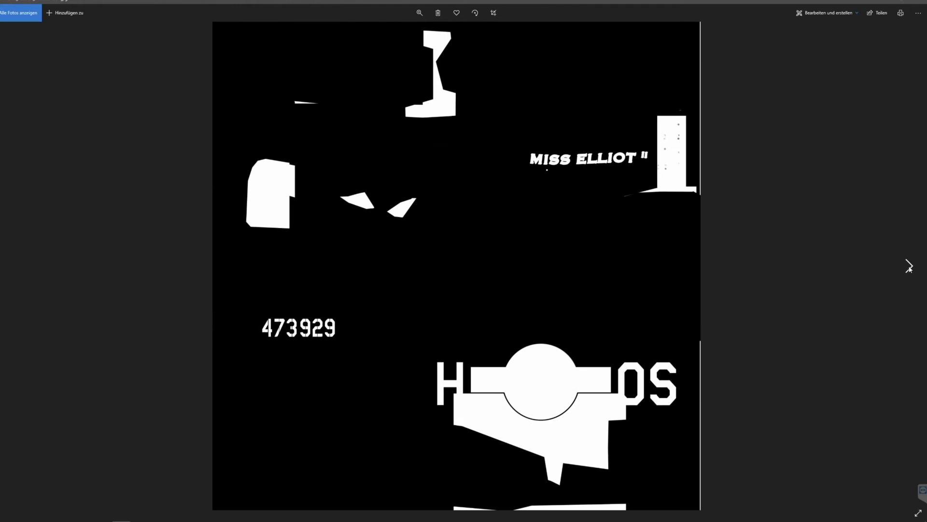
pyautogui.click(908, 266)
pyautogui.click(908, 266)
pyautogui.click(909, 266)
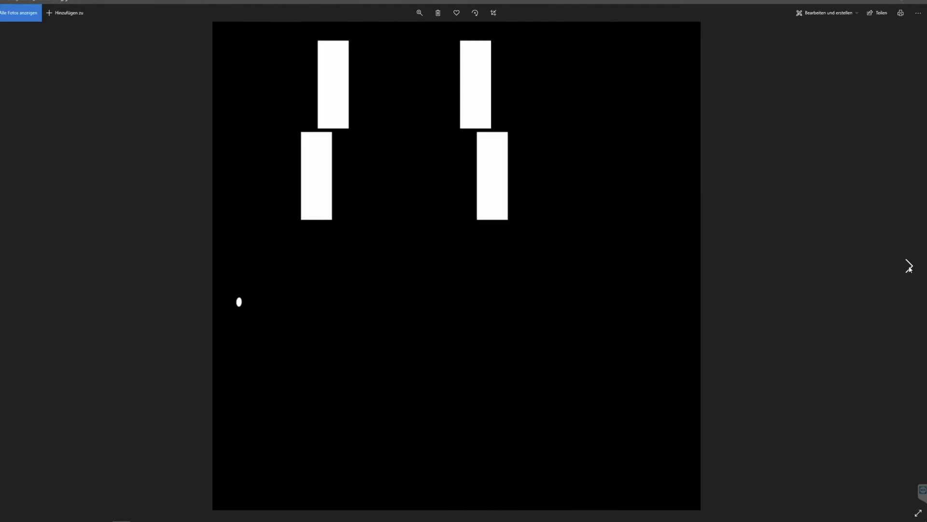
pyautogui.click(908, 266)
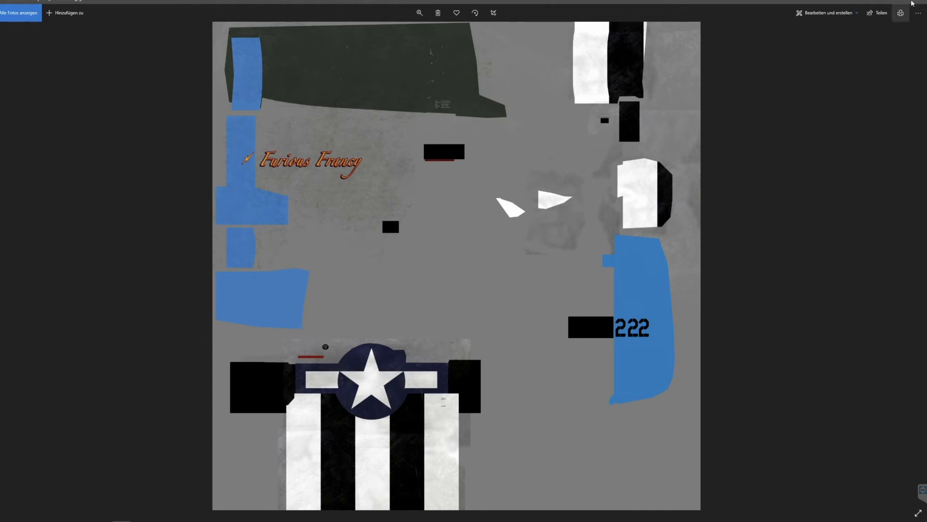
pyautogui.click(920, 1)
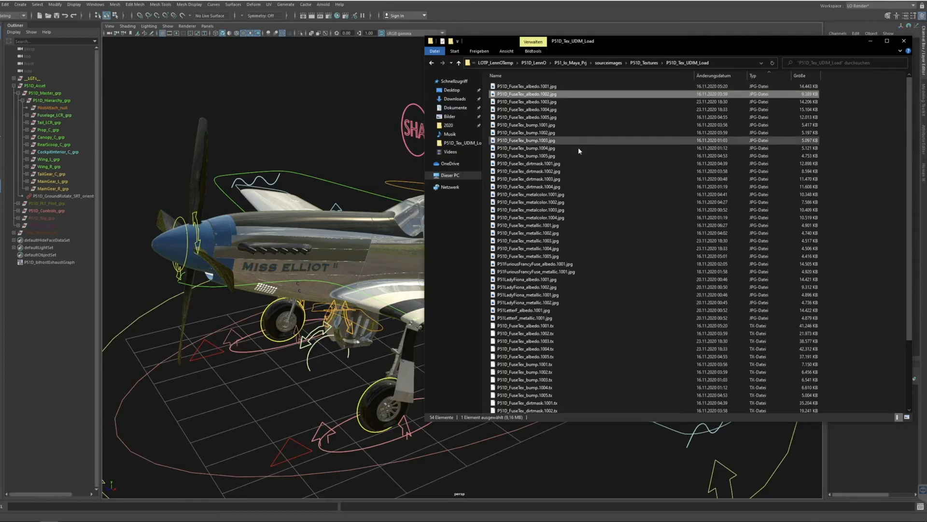
# Go up to the sourceimages folder, enter Cockpit_Textures and open CPT_Tex_01.jpg.
pyautogui.moveTo(648, 42); pyautogui.dragTo(576, 51)
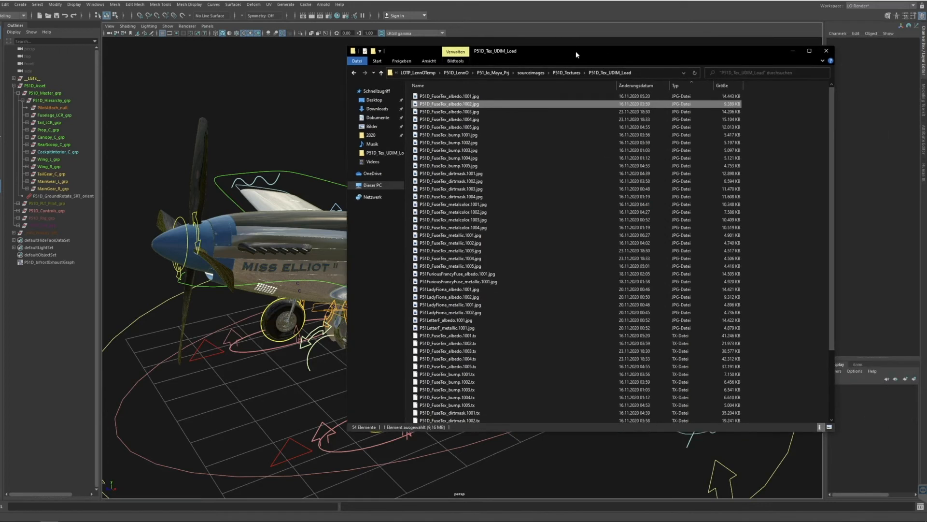
pyautogui.click(565, 73)
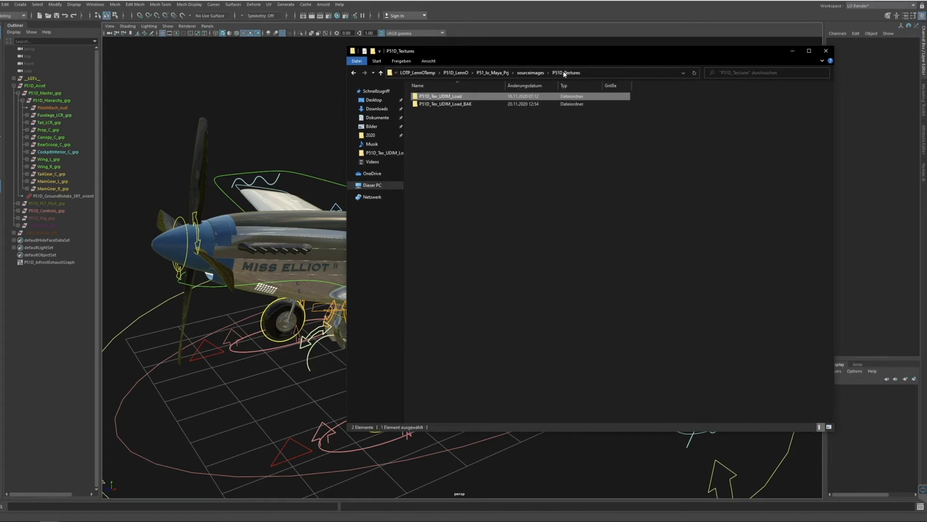
pyautogui.click(515, 75)
pyautogui.doubleClick(442, 104)
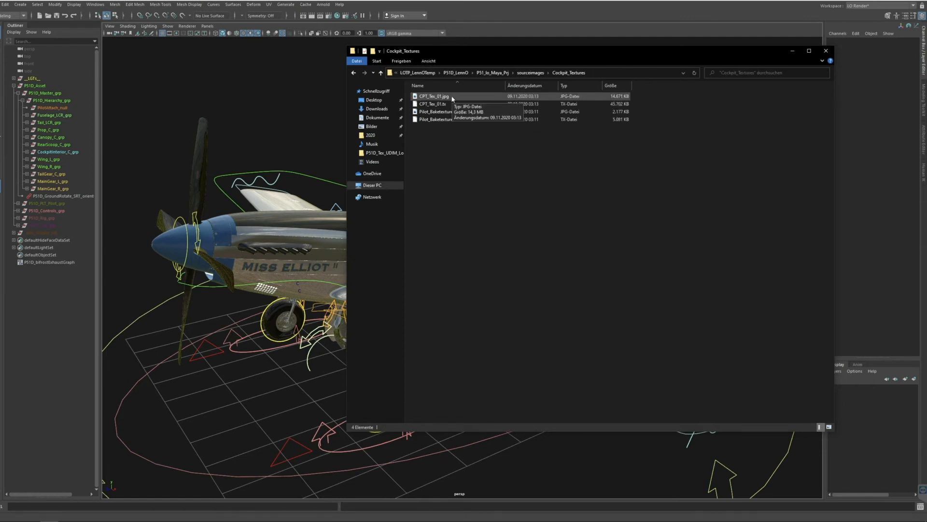
pyautogui.doubleClick(434, 97)
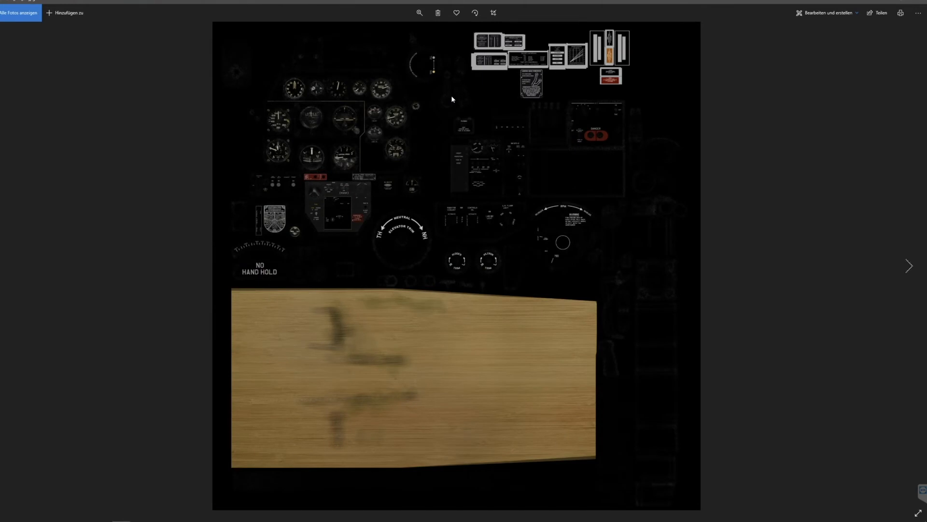
# Enlarge the cockpit texture and examine the trim, radiator control and switch panel lettering.
pyautogui.click(420, 12)
pyautogui.moveTo(393, 32)
pyautogui.mouseDown()
pyautogui.moveTo(407, 32)
pyautogui.moveTo(395, 32)
pyautogui.mouseUp()
pyautogui.moveTo(684, 139); pyautogui.dragTo(677, 363)
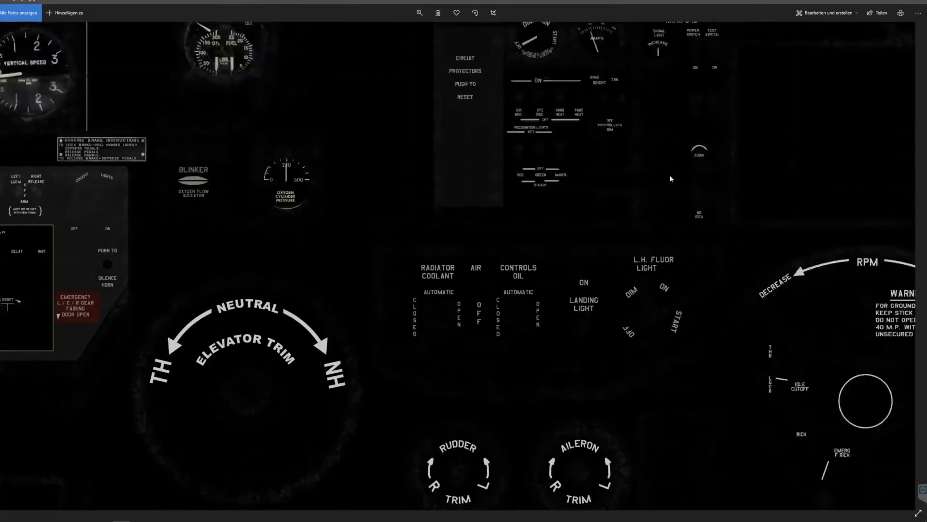
pyautogui.moveTo(671, 177); pyautogui.dragTo(646, 280)
pyautogui.moveTo(638, 97); pyautogui.dragTo(613, 363)
# Examine the placards at higher magnification, including Engine Limitations, Landing Gear Operation, Oxygen Duration and the coloured warning labels.
pyautogui.moveTo(652, 58); pyautogui.dragTo(519, 167)
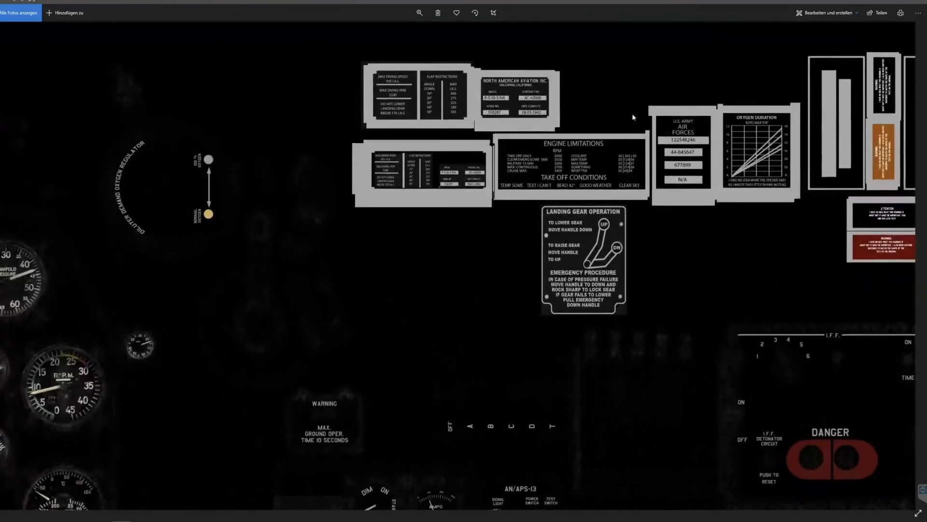
pyautogui.moveTo(803, 142); pyautogui.dragTo(613, 175)
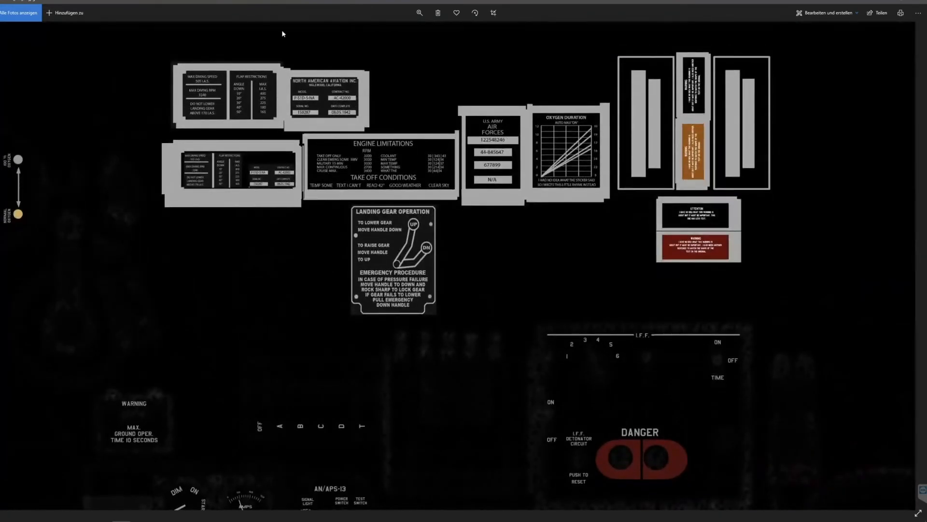
pyautogui.click(418, 13)
pyautogui.click(396, 32)
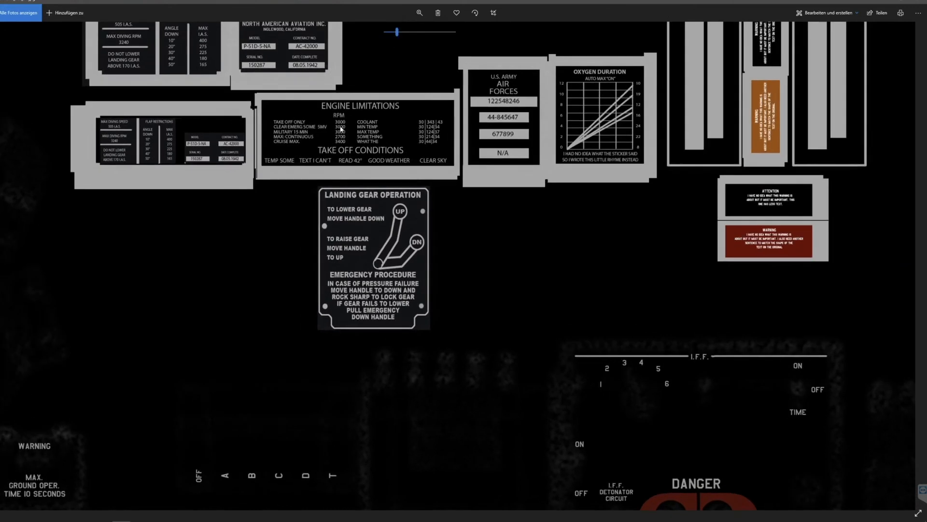
pyautogui.moveTo(313, 148); pyautogui.dragTo(430, 210)
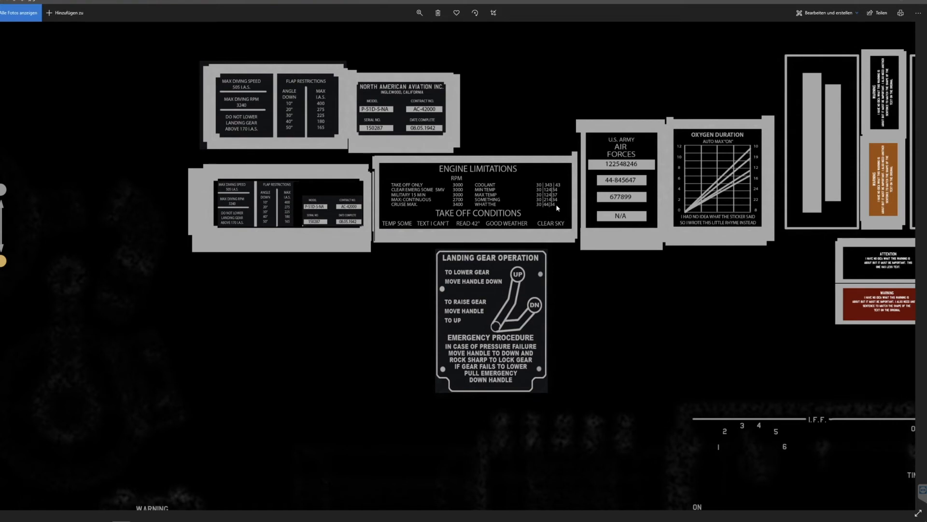
pyautogui.moveTo(582, 185); pyautogui.dragTo(370, 197)
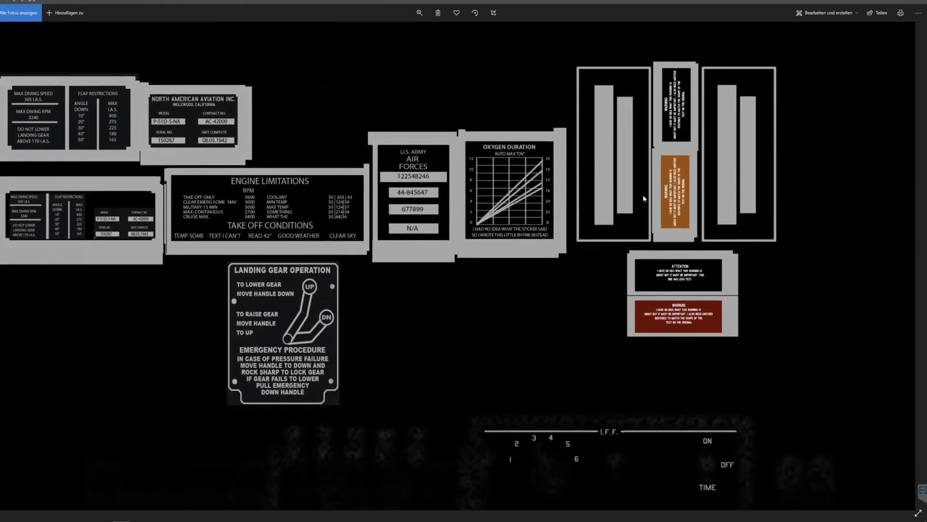
# Examine the warning labels, Oxygen Duration chart and U.S. Army Air Forces placard on the cockpit texture, enlarging them for reading.
pyautogui.moveTo(646, 200); pyautogui.dragTo(618, 214)
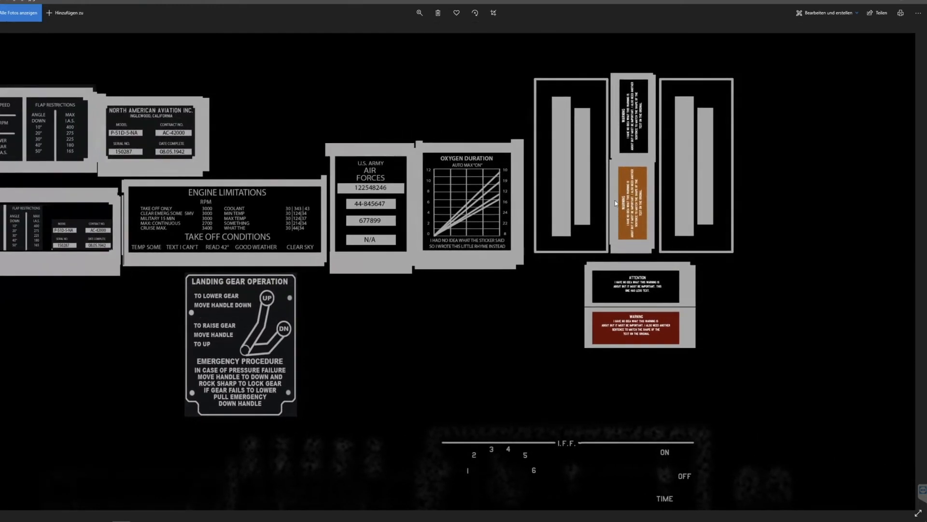
pyautogui.moveTo(652, 319); pyautogui.dragTo(649, 284)
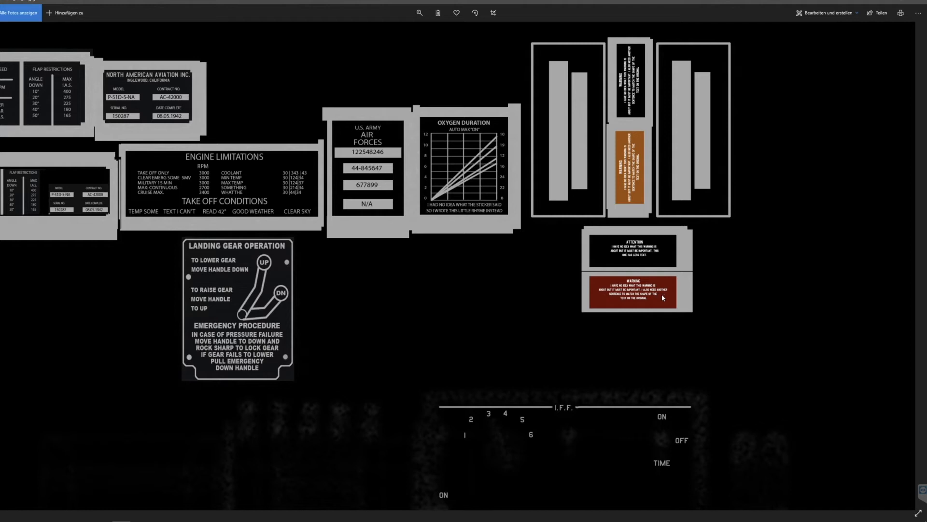
pyautogui.moveTo(600, 173); pyautogui.dragTo(601, 191)
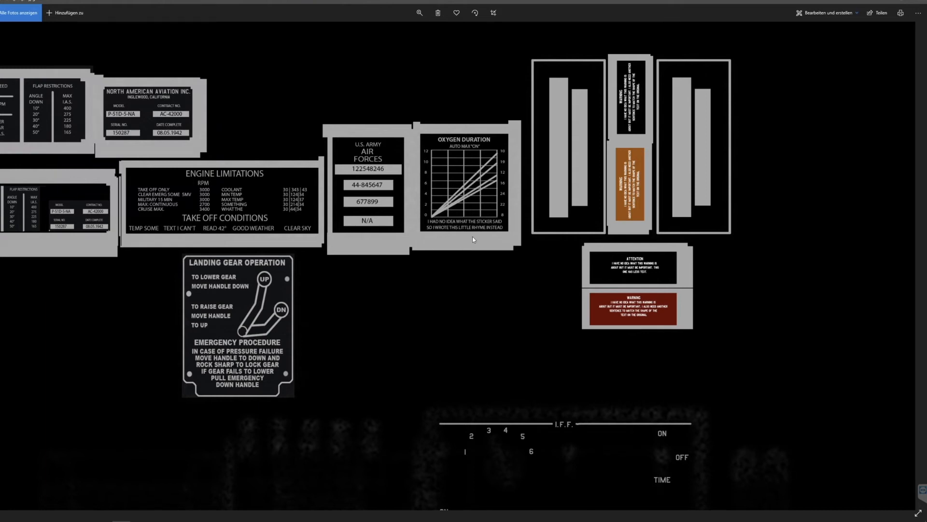
pyautogui.moveTo(473, 237); pyautogui.dragTo(486, 235)
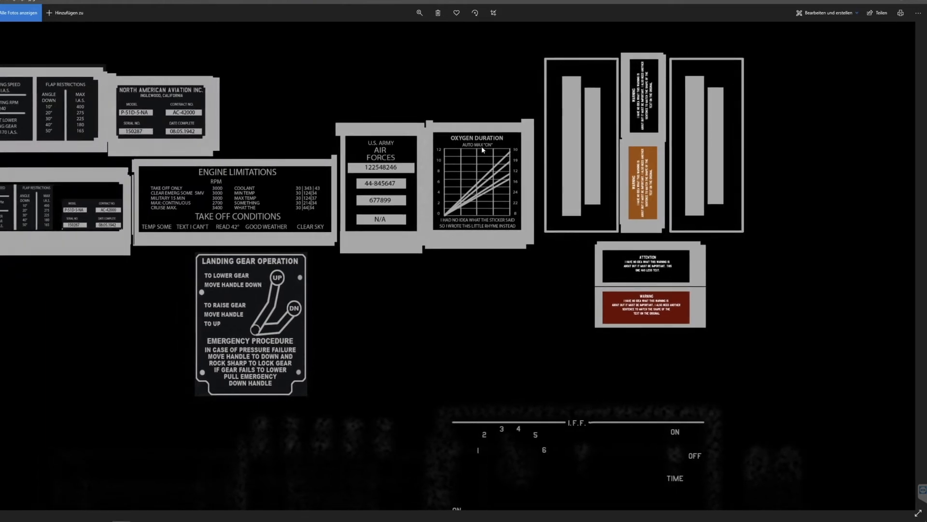
pyautogui.moveTo(370, 185); pyautogui.dragTo(466, 199)
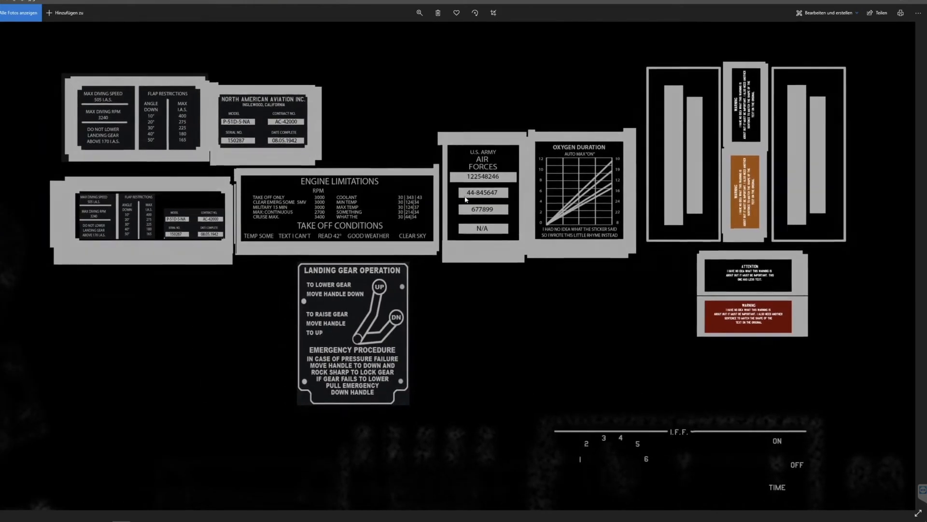
pyautogui.click(419, 12)
pyautogui.click(401, 32)
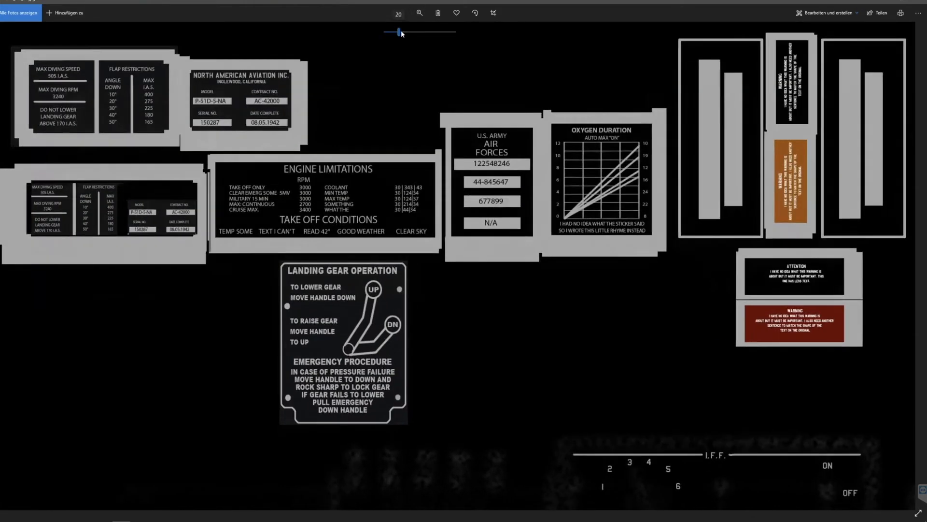
pyautogui.moveTo(401, 32); pyautogui.dragTo(402, 31)
pyautogui.moveTo(581, 136); pyautogui.dragTo(726, 206)
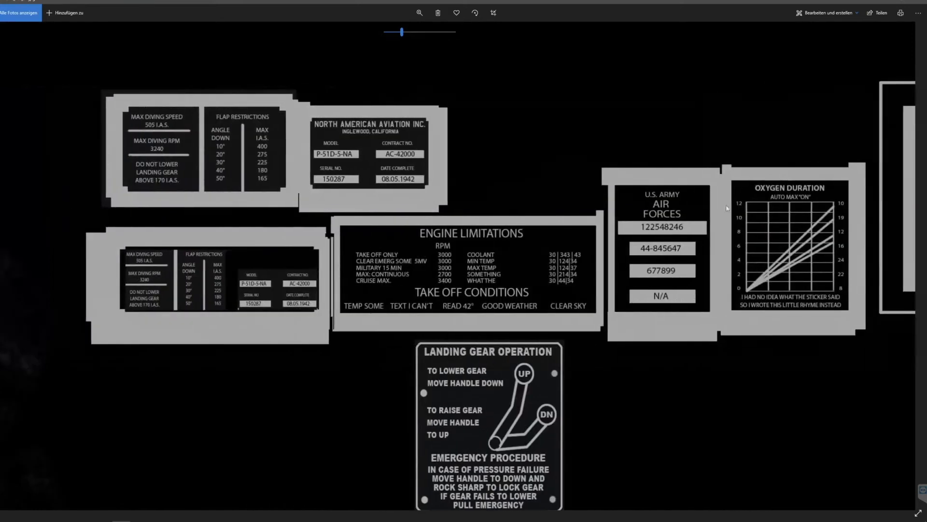
# Reduce the magnification and examine the instrument gauges, central switch panel and No Hand Hold lettering on the cockpit texture.
pyautogui.click(420, 12)
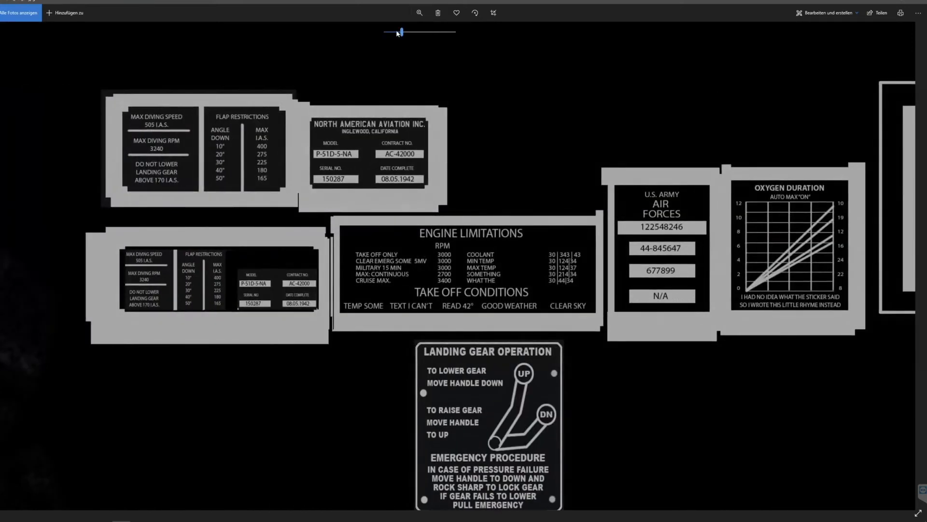
pyautogui.moveTo(401, 32); pyautogui.dragTo(391, 32)
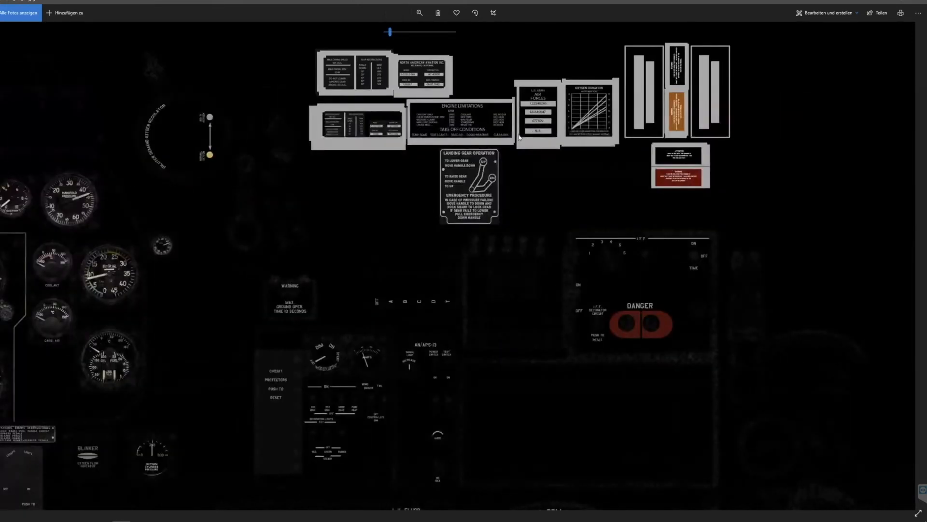
pyautogui.click(417, 12)
pyautogui.moveTo(390, 32); pyautogui.dragTo(391, 32)
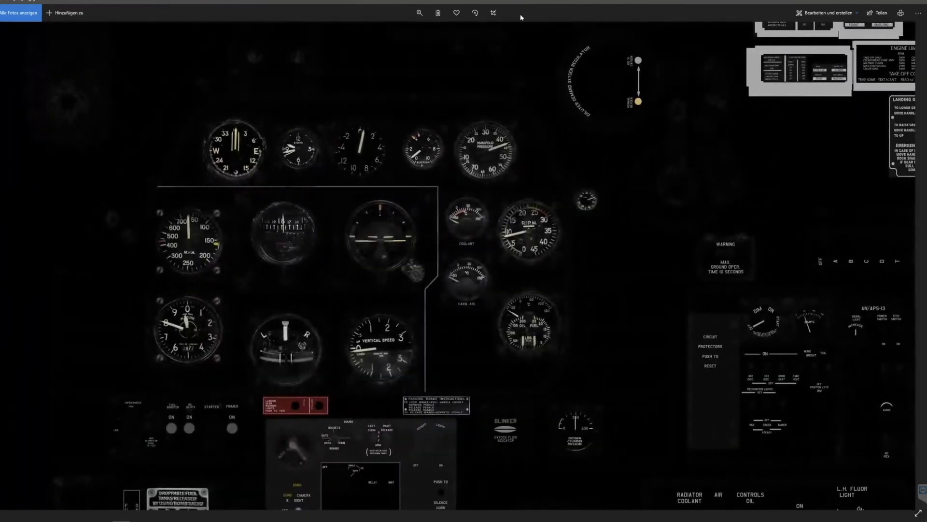
pyautogui.scroll(-6, 513, 94)
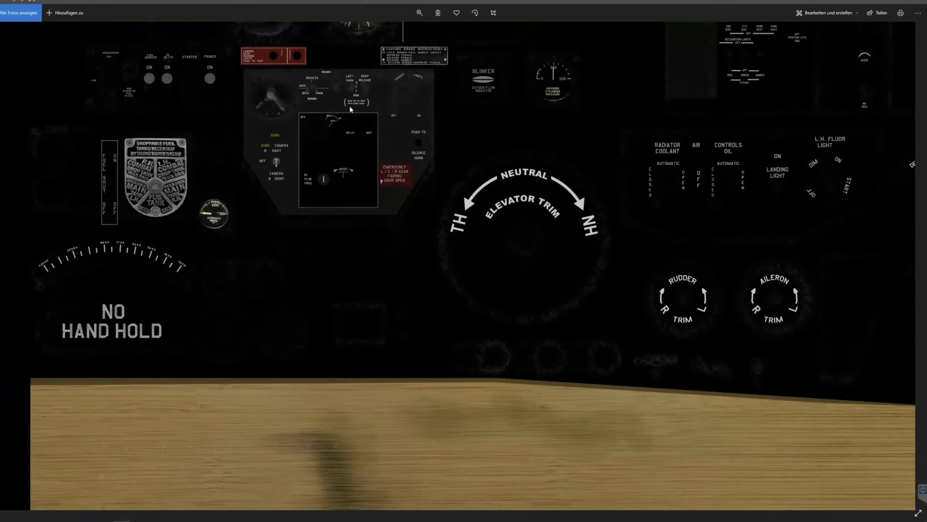
pyautogui.scroll(2, 351, 109)
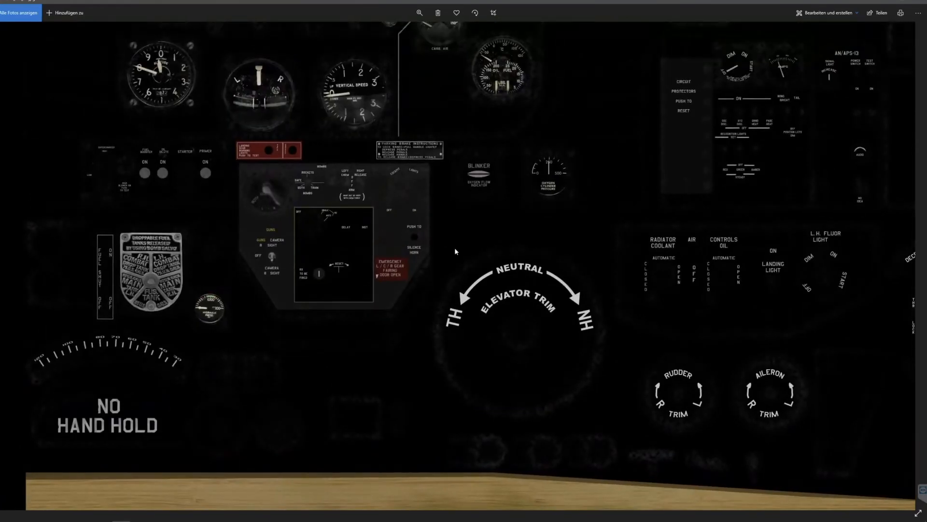
# Examine the trim, radiator control and RPM lettering down to the wooden floor area of the cockpit texture.
pyautogui.moveTo(738, 255); pyautogui.dragTo(250, 299)
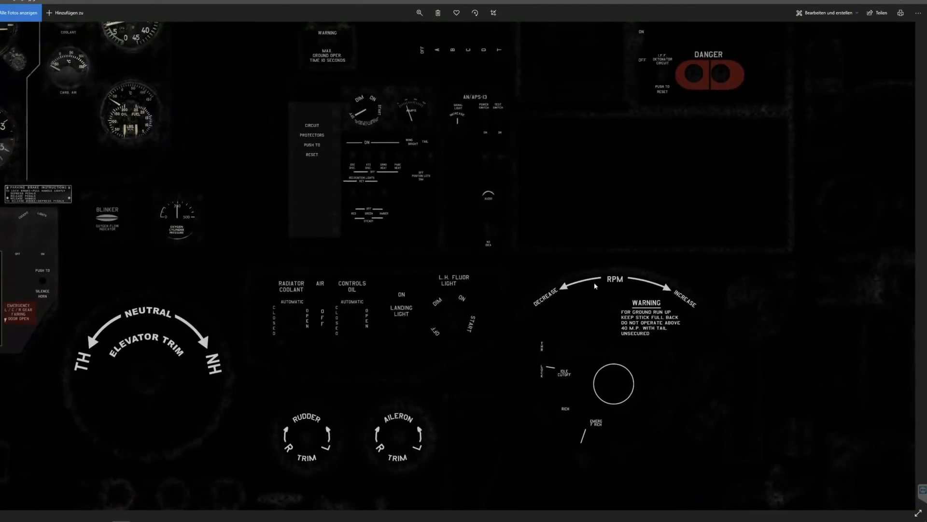
pyautogui.moveTo(479, 143); pyautogui.dragTo(540, 291)
pyautogui.moveTo(582, 416); pyautogui.dragTo(620, 204)
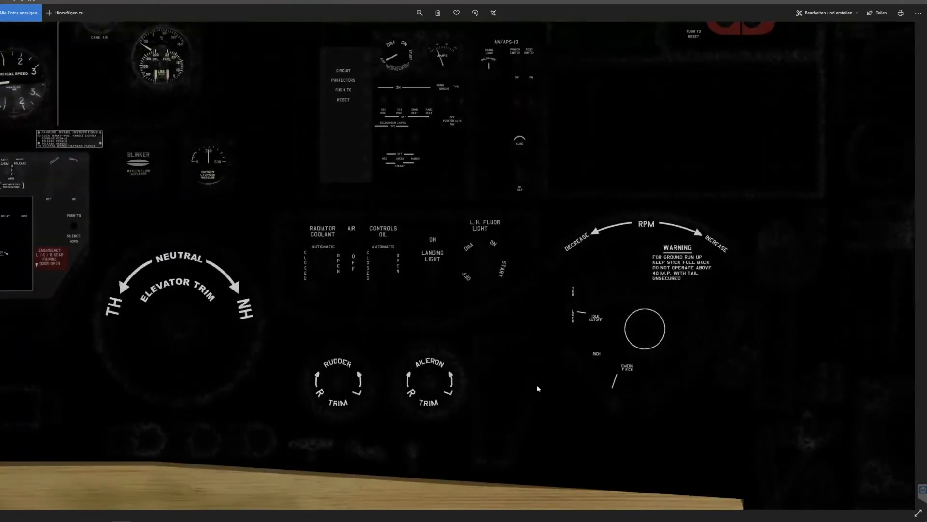
pyautogui.moveTo(551, 409); pyautogui.dragTo(783, 164)
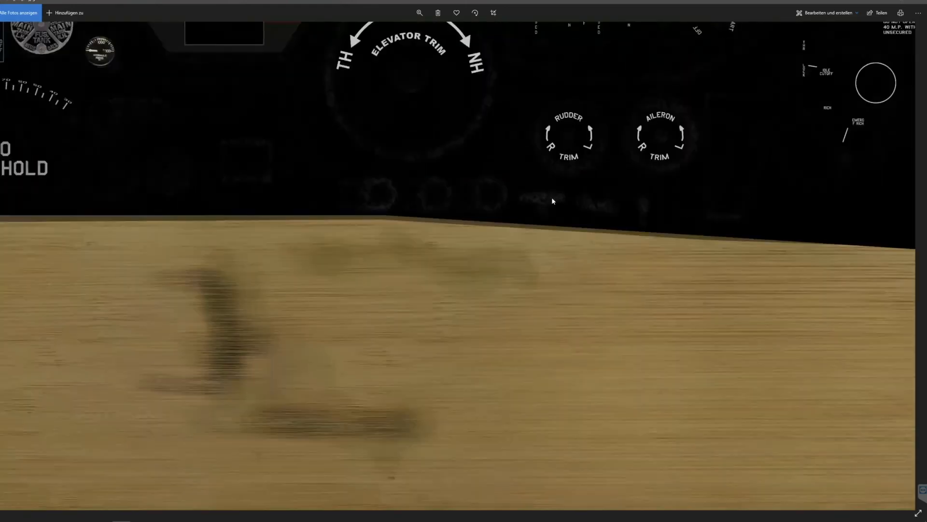
# View the wooden floor and the instrument layout at lower magnification and close the image viewer.
pyautogui.click(420, 13)
pyautogui.moveTo(391, 33); pyautogui.dragTo(386, 33)
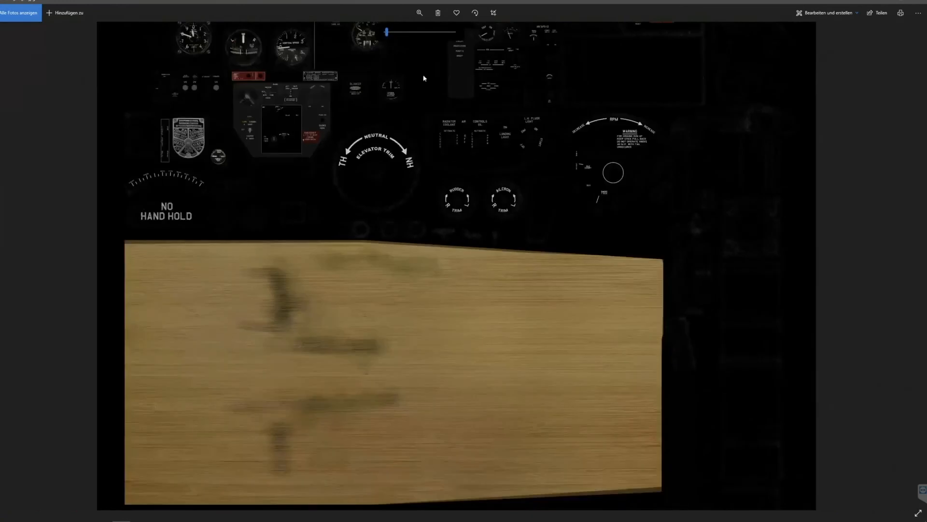
pyautogui.scroll(-2, 563, 92)
pyautogui.scroll(1, 563, 102)
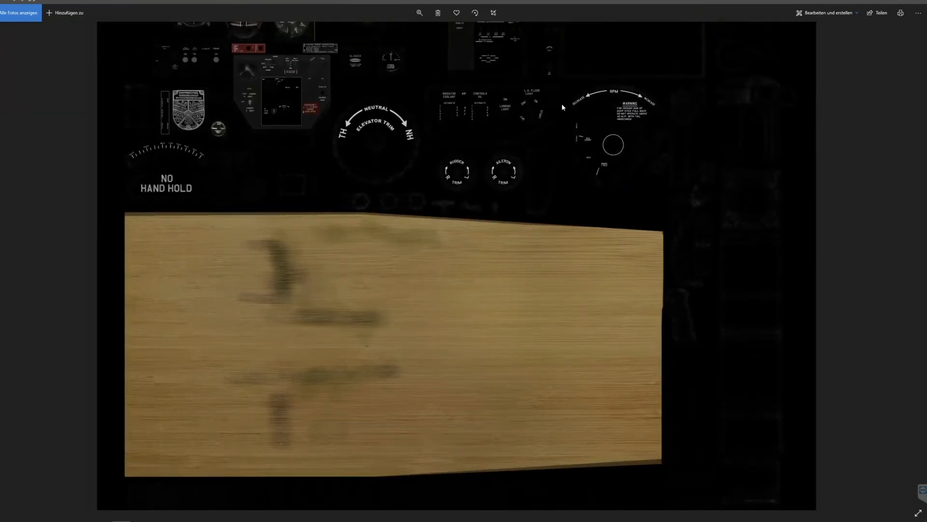
pyautogui.scroll(5, 560, 111)
pyautogui.scroll(4, 550, 279)
pyautogui.scroll(-8, 524, 269)
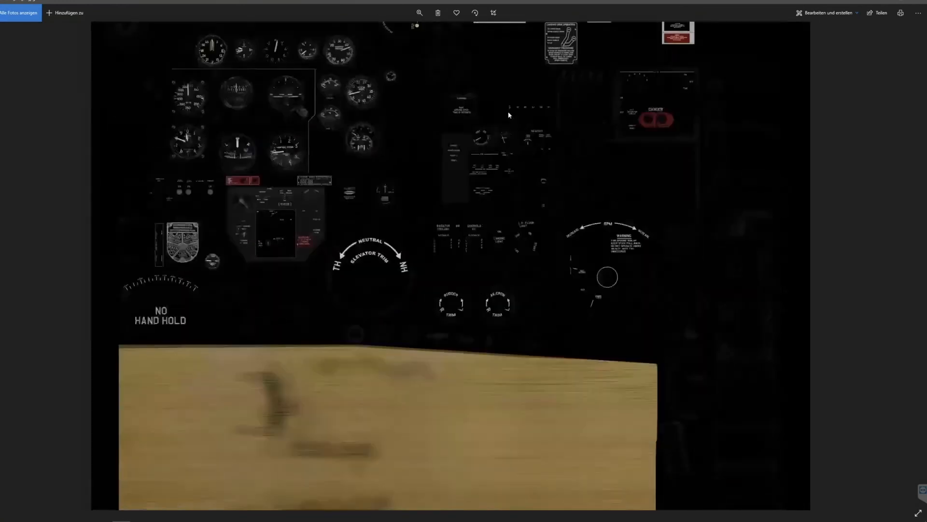
pyautogui.scroll(8, 526, 244)
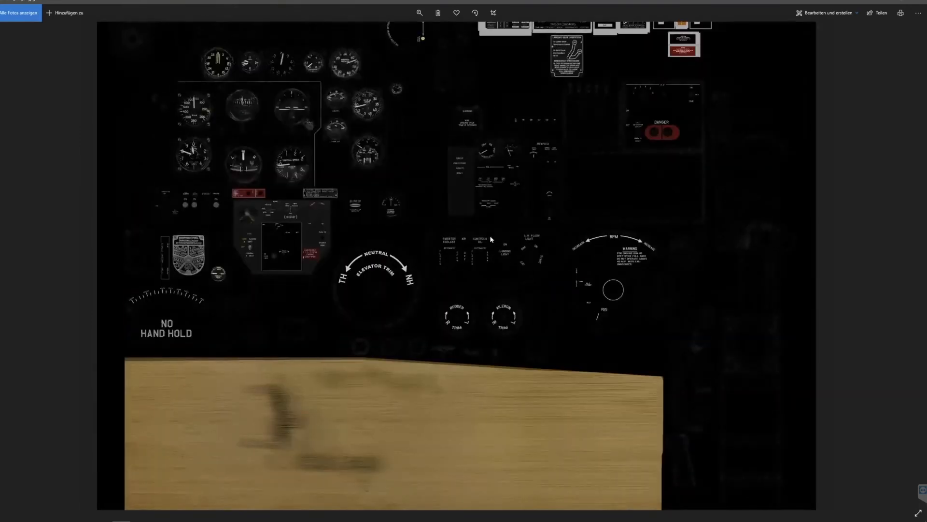
pyautogui.click(919, 1)
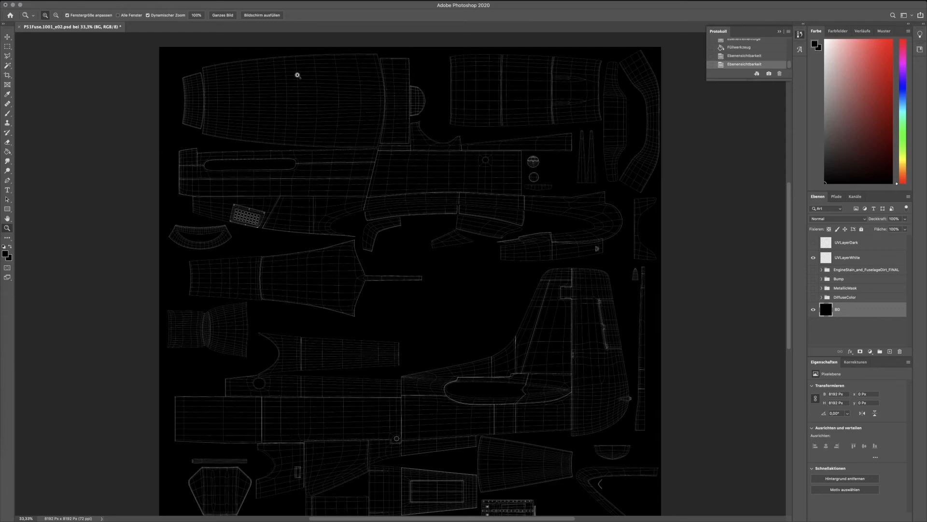
# Examine the fuselage UV wireframe in P51Fuse.1001_v02.psd in Photoshop, from the engine cowling shells to the tail fin.
pyautogui.moveTo(254, 89); pyautogui.dragTo(296, 118)
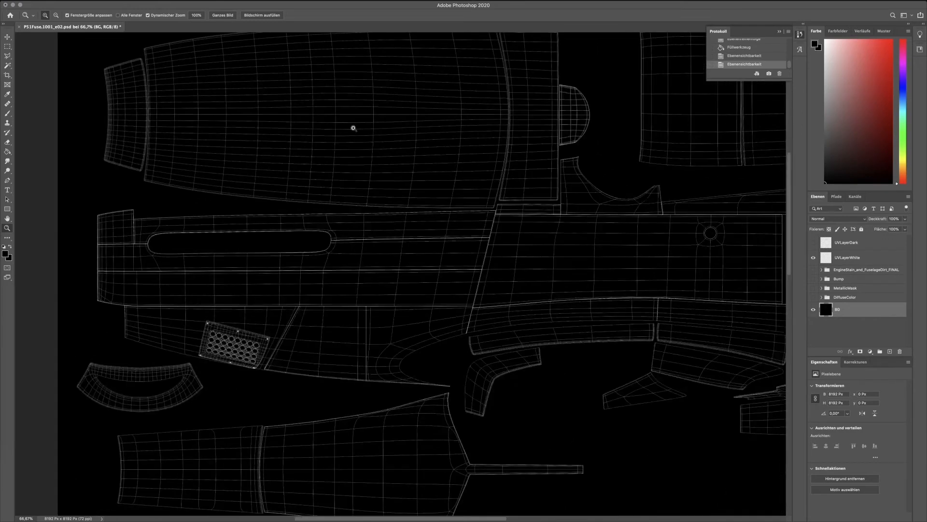
pyautogui.click(354, 128)
pyautogui.moveTo(352, 153); pyautogui.dragTo(213, 126)
pyautogui.keyDown('alt'); pyautogui.click(511, 199); pyautogui.keyUp('alt')
pyautogui.keyDown('alt'); pyautogui.click(511, 199); pyautogui.keyUp('alt')
pyautogui.keyDown('alt'); pyautogui.click(512, 199); pyautogui.keyUp('alt')
pyautogui.keyDown('alt'); pyautogui.click(511, 199); pyautogui.keyUp('alt')
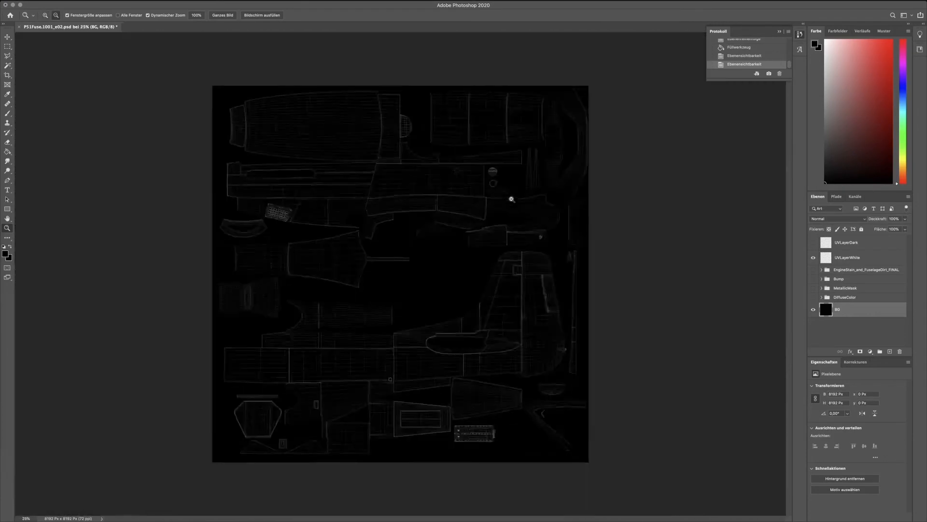
pyautogui.keyDown('alt'); pyautogui.click(511, 199); pyautogui.keyUp('alt')
pyautogui.click(399, 279)
pyautogui.click(399, 280)
pyautogui.click(399, 280)
pyautogui.moveTo(501, 286)
pyautogui.mouseDown()
pyautogui.moveTo(497, 178)
pyautogui.moveTo(508, 197)
pyautogui.moveTo(511, 275)
pyautogui.mouseUp()
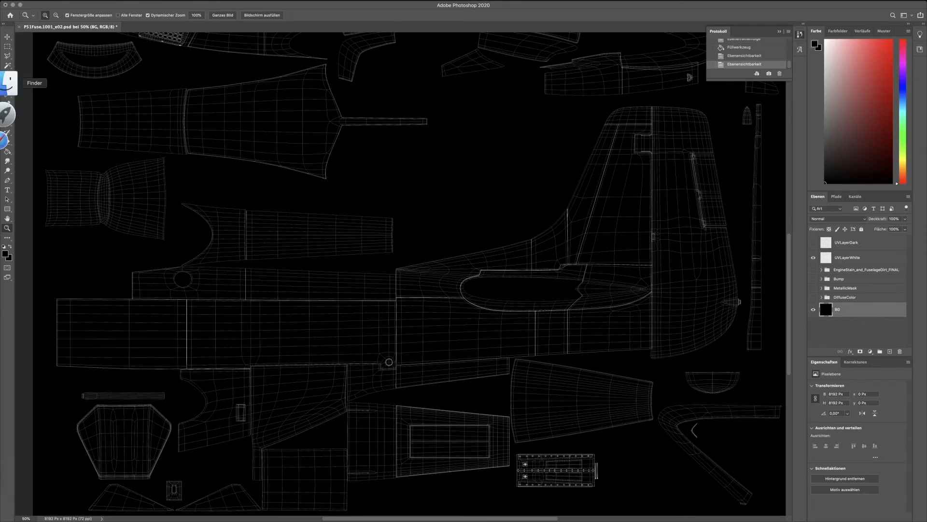
pyautogui.click(8, 84)
pyautogui.press('super+w')
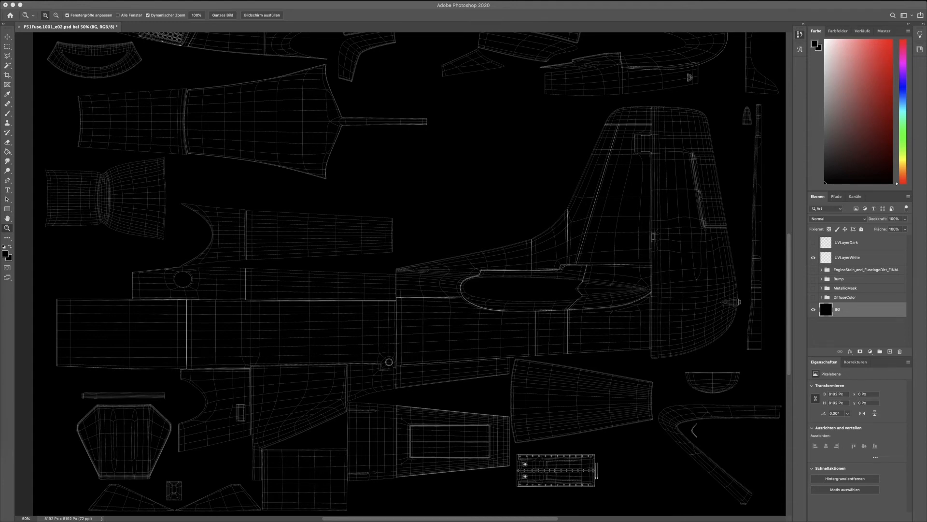
pyautogui.click(546, 96)
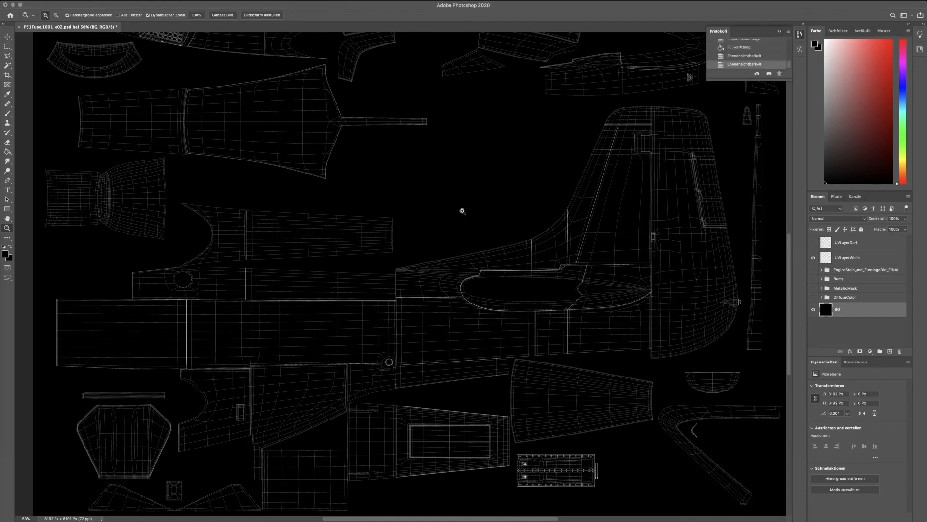
# Look over the upper fuselage, tail and central sections of the UV wireframe layout.
pyautogui.scroll(15, 376, 297)
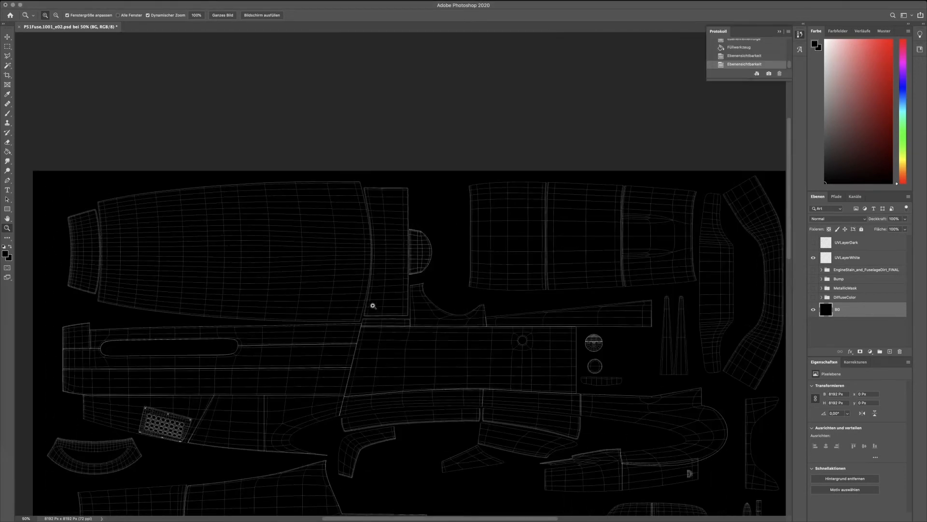
pyautogui.scroll(-13, 383, 328)
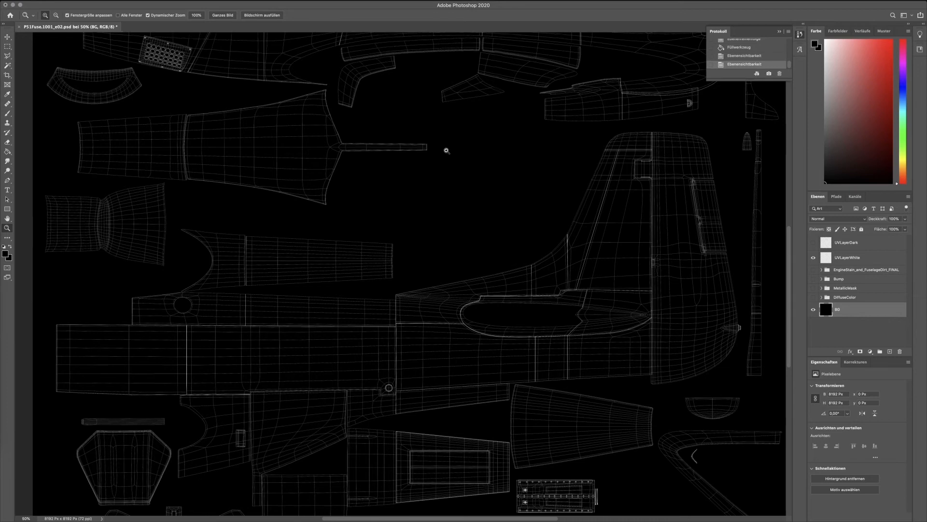
pyautogui.click(445, 150)
pyautogui.keyDown('alt'); pyautogui.click(455, 197); pyautogui.keyUp('alt')
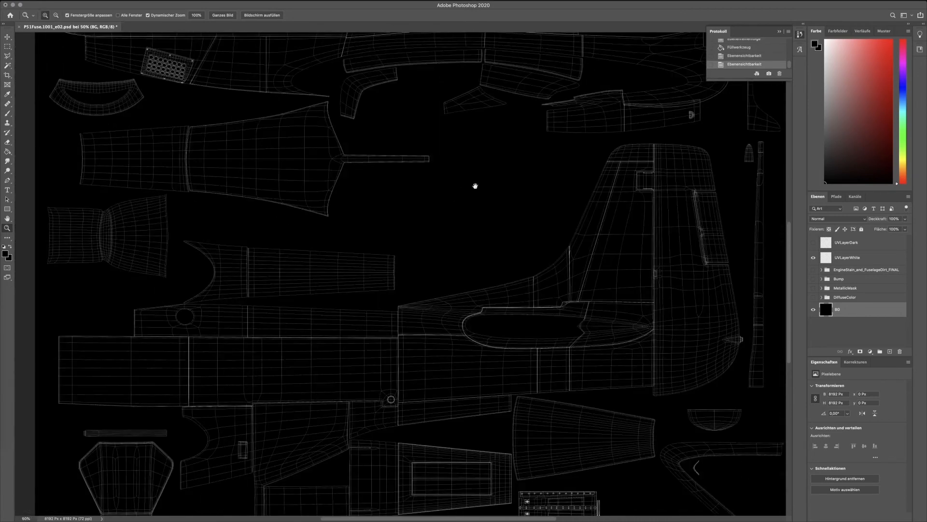
pyautogui.moveTo(476, 186); pyautogui.dragTo(472, 343)
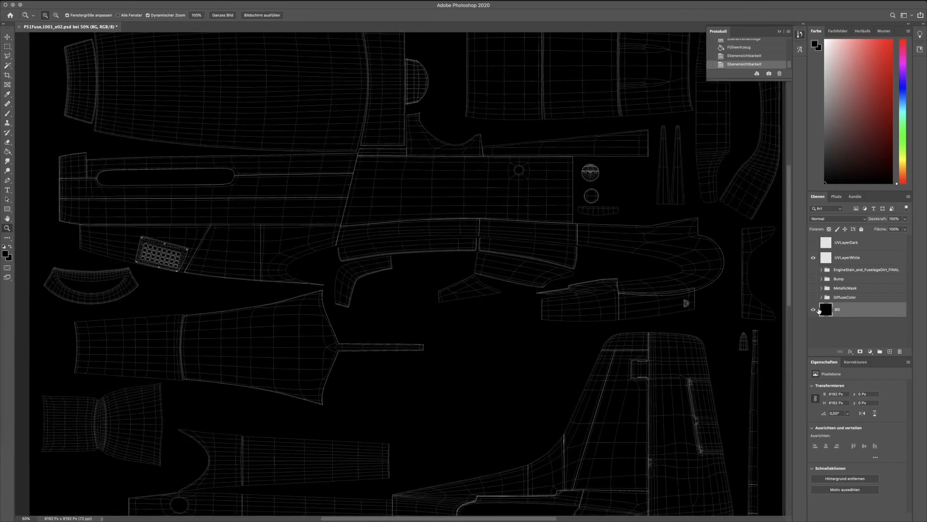
# Lighten the BG layer from black to dark grey by raising its lightness in the Hue/Saturation adjustment.
pyautogui.click(93, 0)
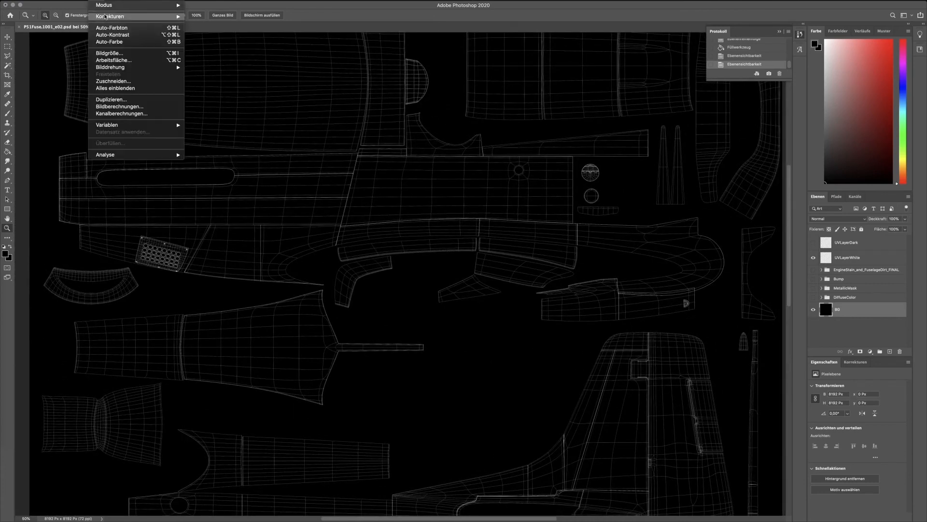
pyautogui.moveTo(114, 17)
pyautogui.click(242, 55)
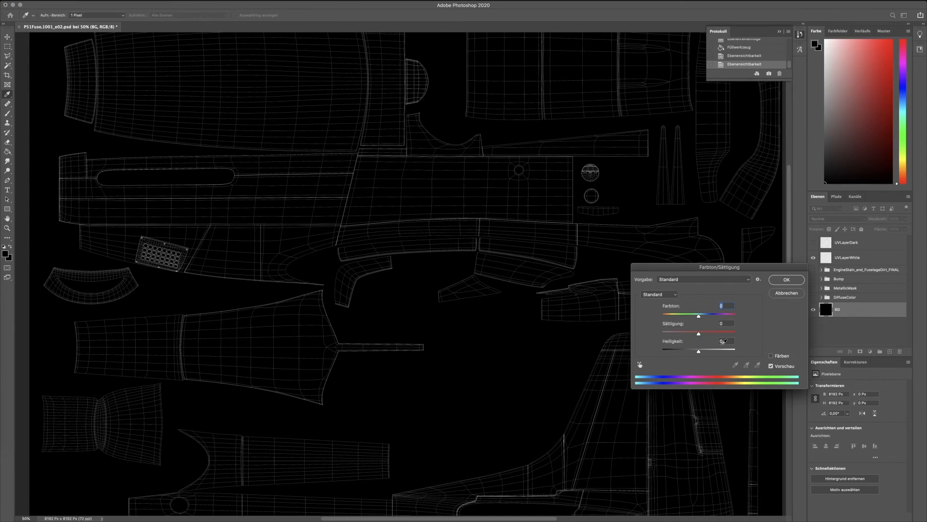
pyautogui.moveTo(715, 352); pyautogui.dragTo(703, 352)
pyautogui.press('Return')
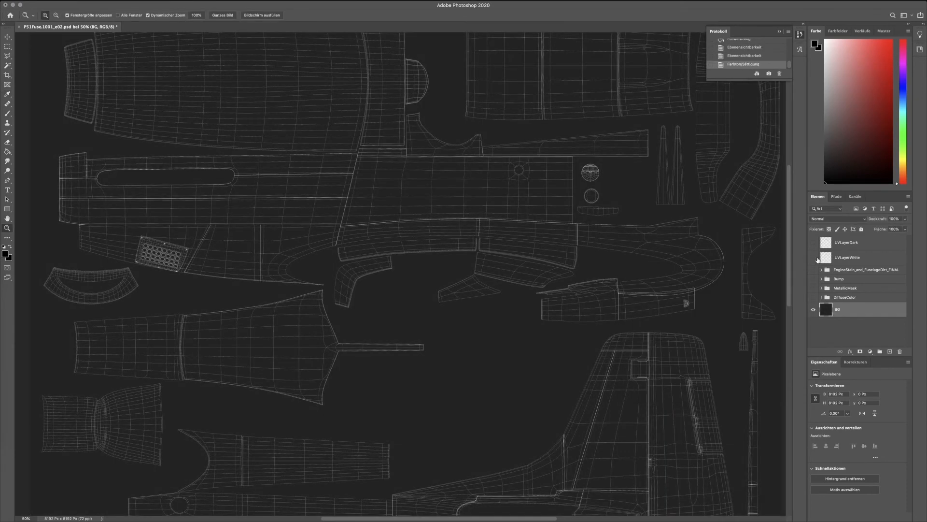
# Hide the UVLayerWhite layer, show the UVLayerDark layer and select it.
pyautogui.click(813, 258)
pyautogui.click(813, 243)
pyautogui.click(866, 247)
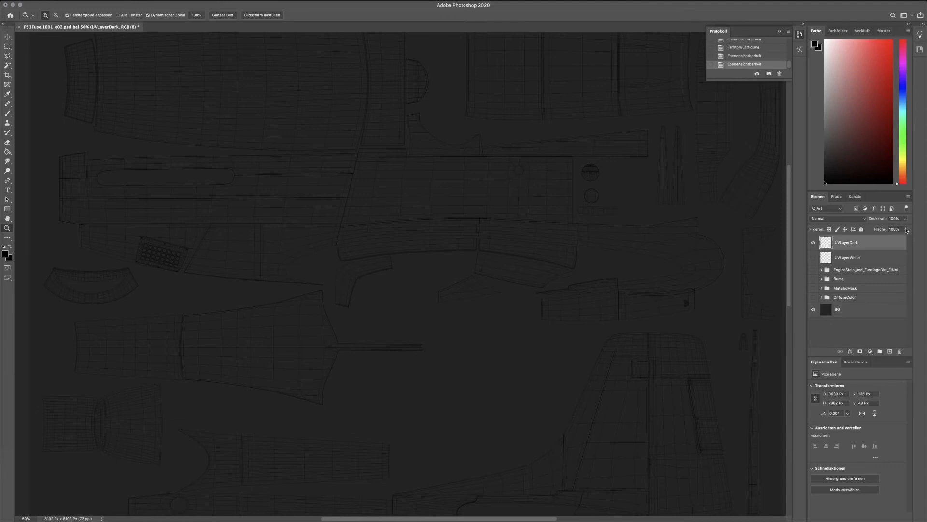
pyautogui.click(906, 229)
# Lighten the BG layer to light grey by raising its lightness in the Hue/Saturation adjustment.
pyautogui.click(828, 314)
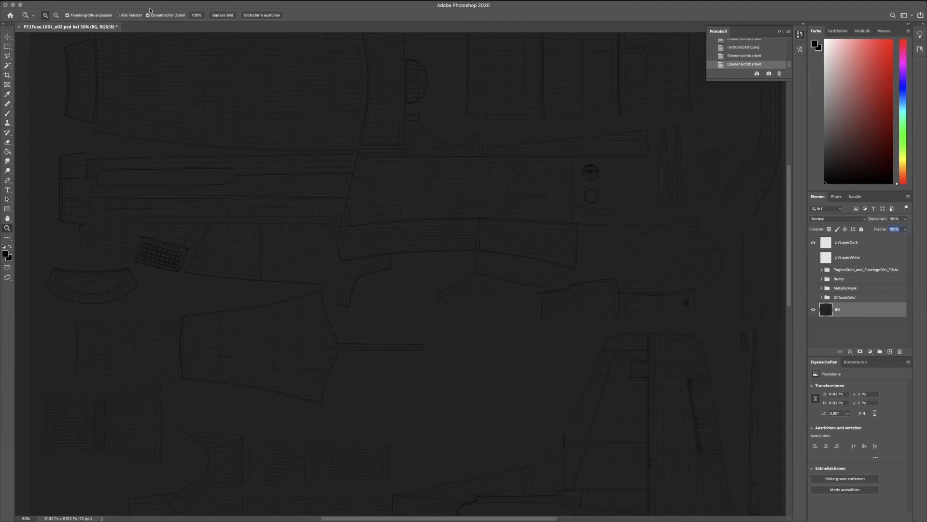
pyautogui.click(93, 2)
pyautogui.moveTo(105, 17)
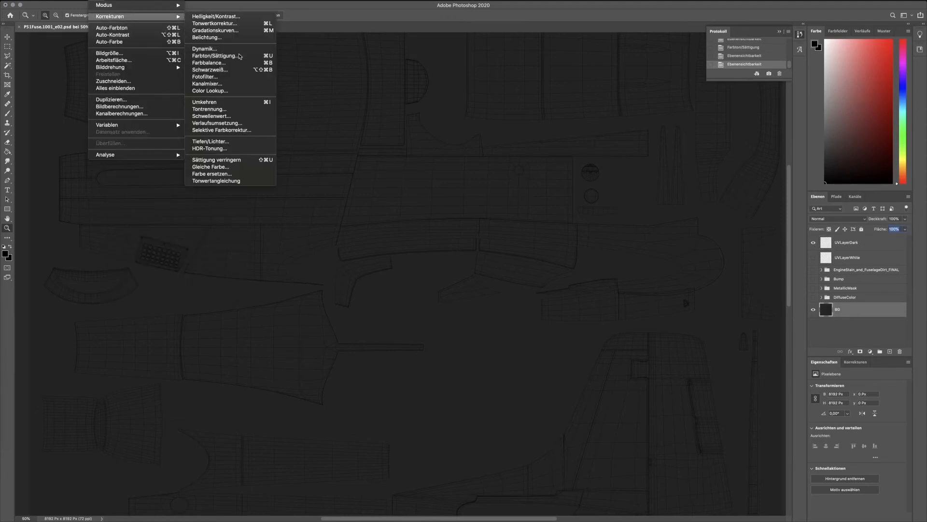
pyautogui.click(217, 57)
pyautogui.moveTo(699, 351); pyautogui.dragTo(723, 352)
pyautogui.click(784, 282)
# Paint two red brush strokes on the BG layer along the facing edges of two neighbouring fuselage UV shells.
pyautogui.press('z')
pyautogui.moveTo(535, 110); pyautogui.dragTo(532, 183)
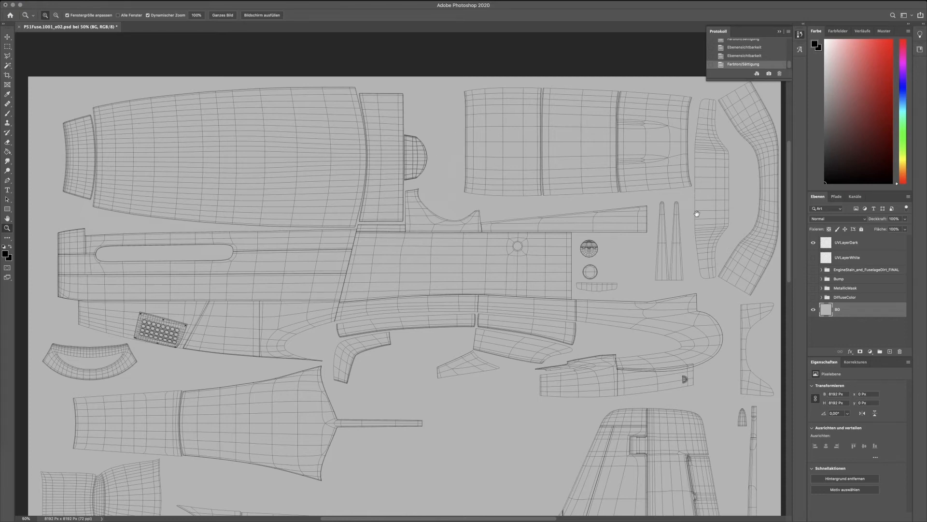
pyautogui.scroll(-10, 697, 213)
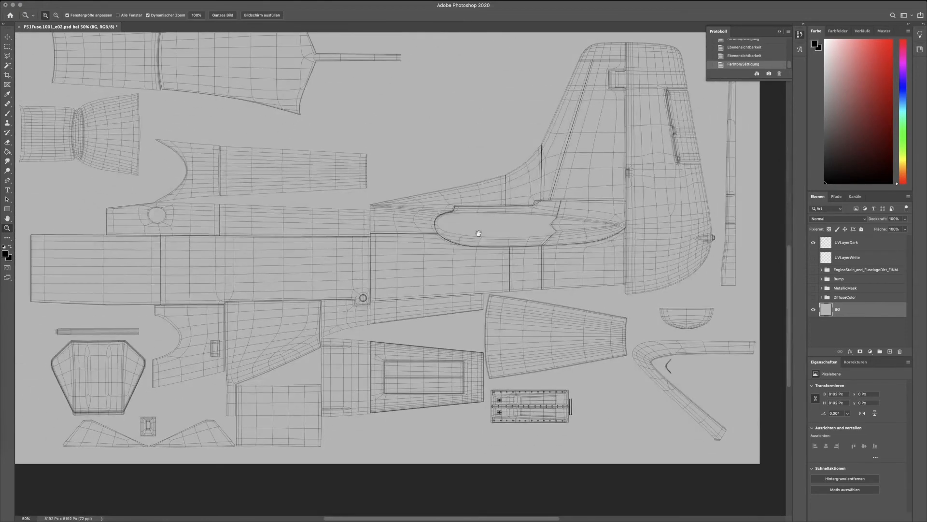
pyautogui.hscroll(-4, 478, 233)
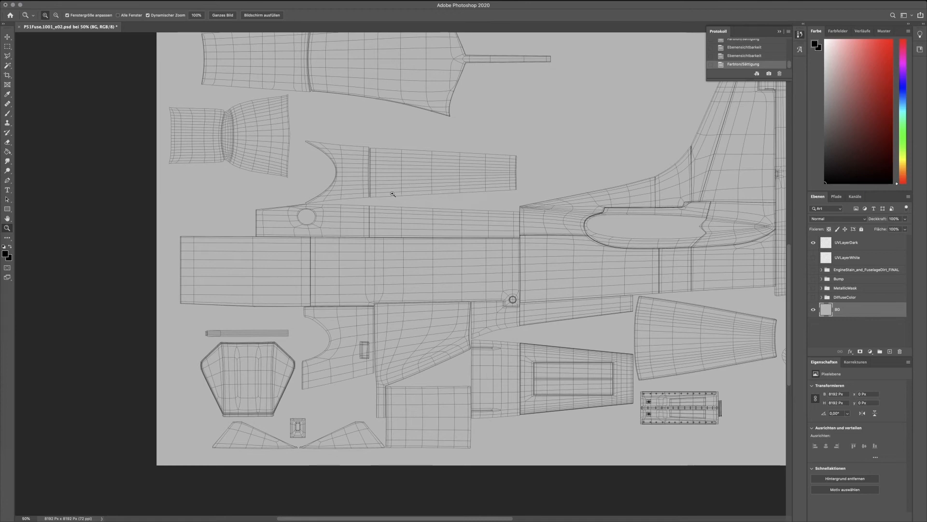
pyautogui.click(8, 113)
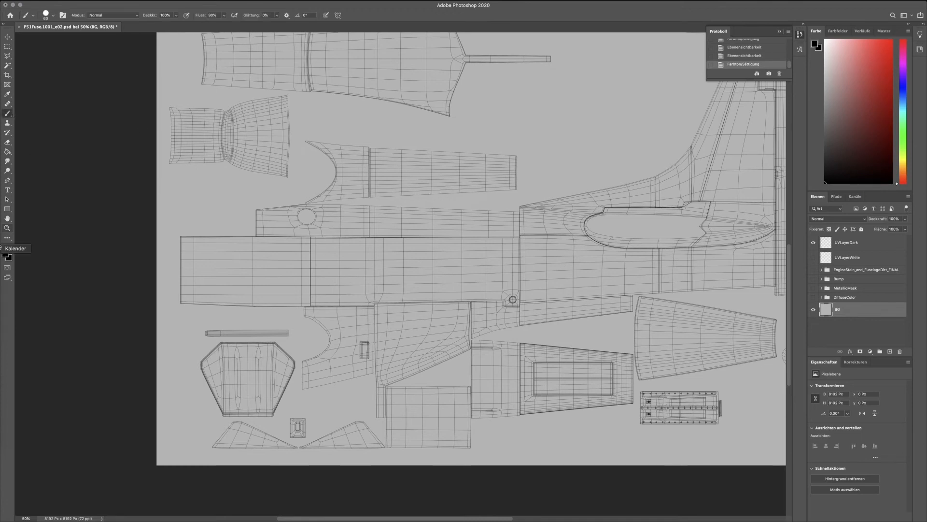
pyautogui.click(6, 254)
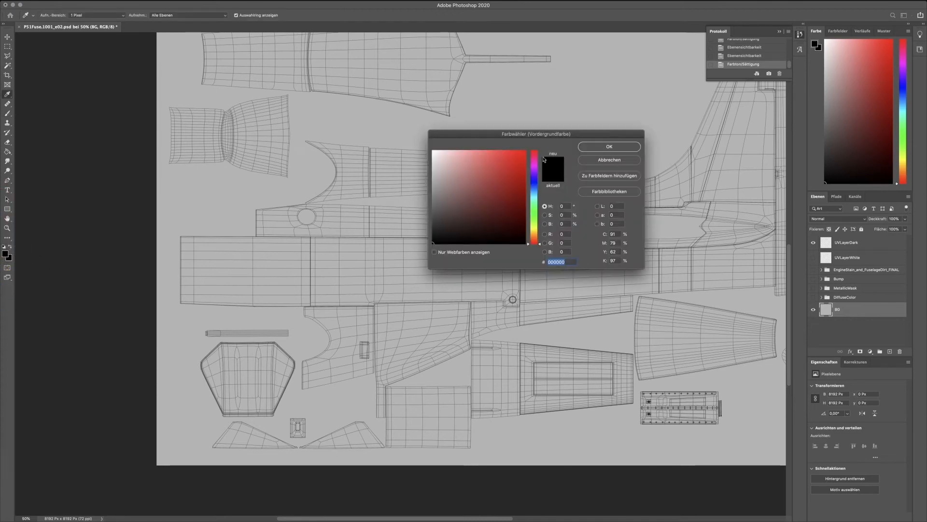
pyautogui.click(526, 150)
pyautogui.click(609, 147)
pyautogui.moveTo(425, 193); pyautogui.dragTo(456, 193)
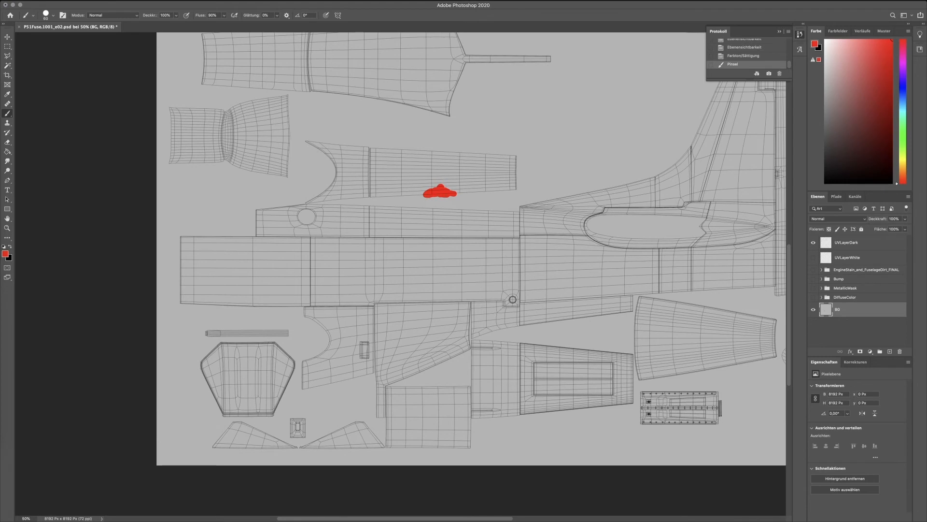
pyautogui.moveTo(426, 209); pyautogui.dragTo(459, 207)
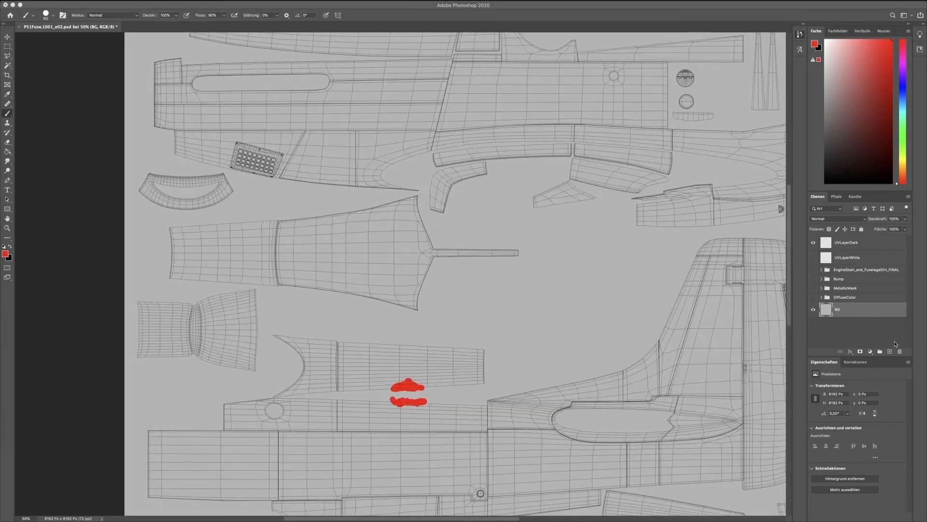
# Hide the UVLayerDark and BG layers, and show and select the DiffuseColor group.
pyautogui.click(813, 243)
pyautogui.click(813, 310)
pyautogui.click(813, 310)
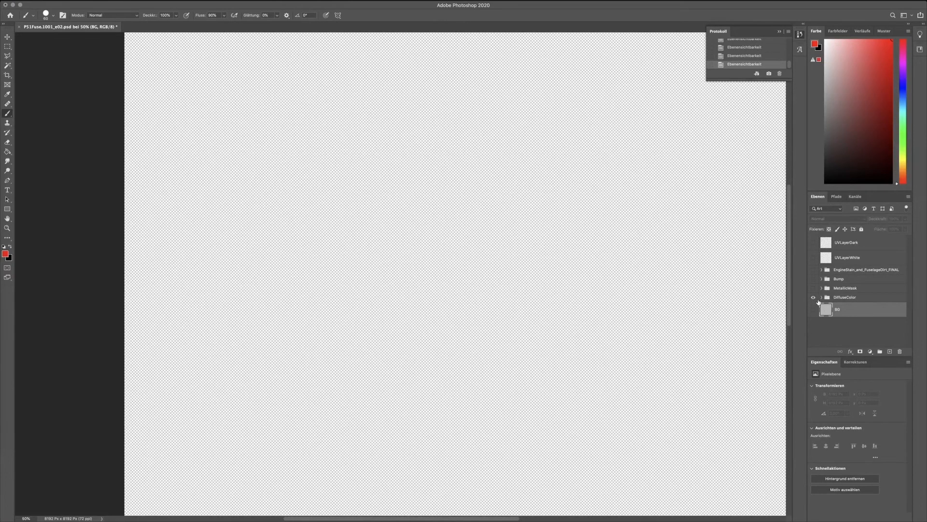
pyautogui.click(814, 297)
pyautogui.click(849, 299)
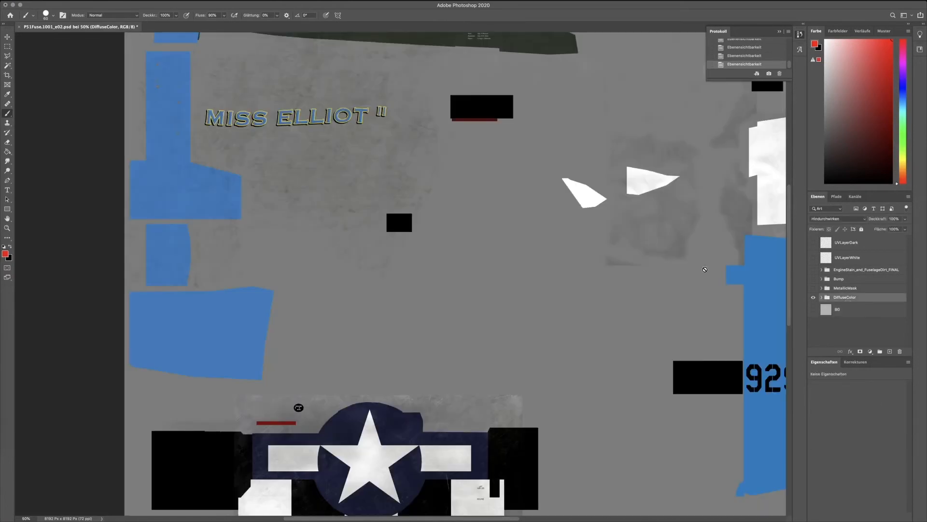
# Compare the diffuse colour areas with the UV shells by temporarily overlaying the UVLayerDark wireframe.
pyautogui.moveTo(668, 130); pyautogui.dragTo(652, 284)
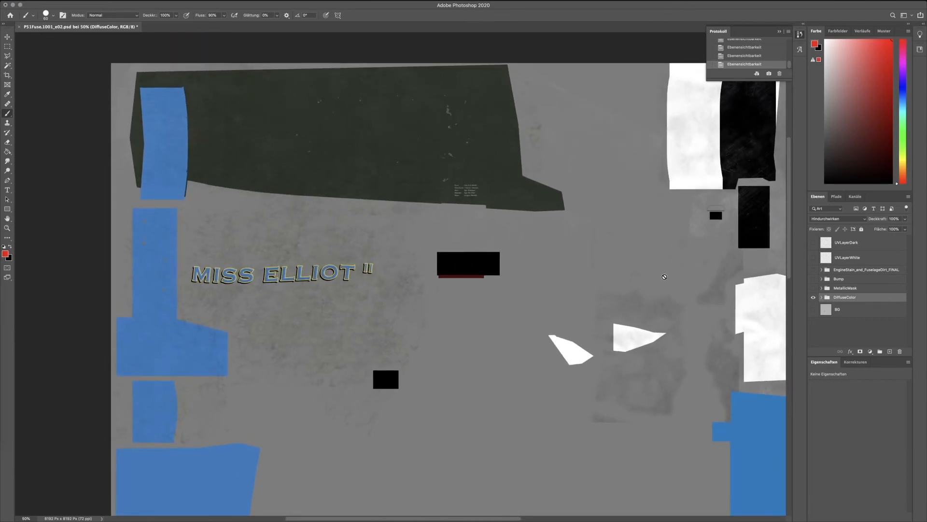
pyautogui.moveTo(651, 302); pyautogui.dragTo(618, 253)
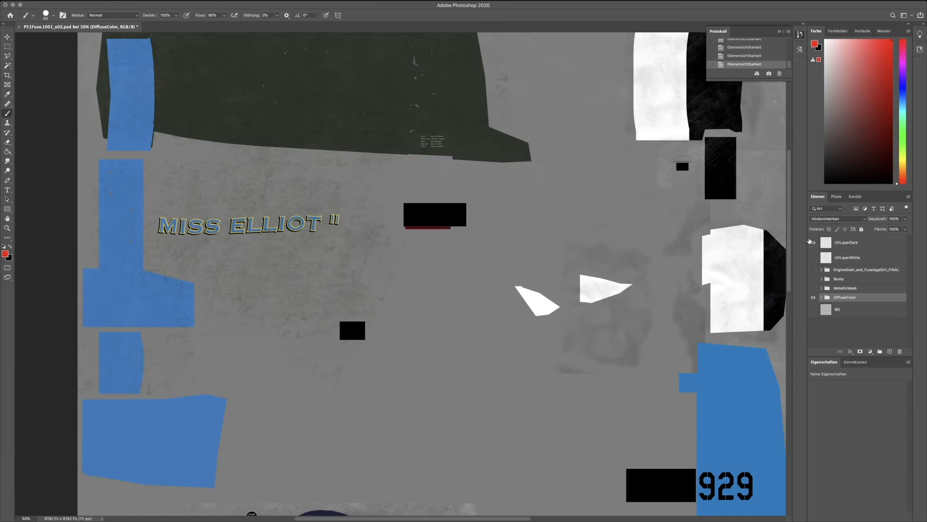
pyautogui.click(813, 242)
pyautogui.moveTo(515, 154); pyautogui.dragTo(532, 274)
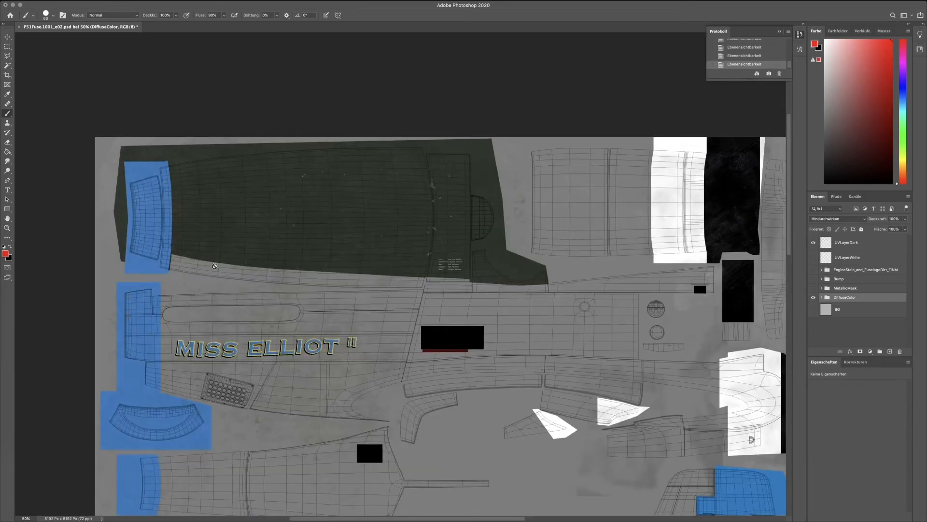
pyautogui.moveTo(427, 336); pyautogui.dragTo(360, 206)
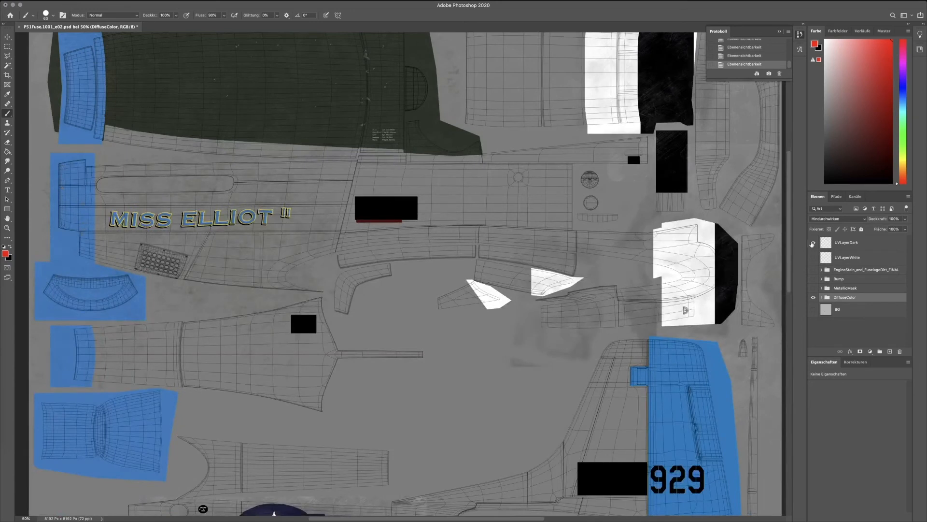
pyautogui.click(813, 242)
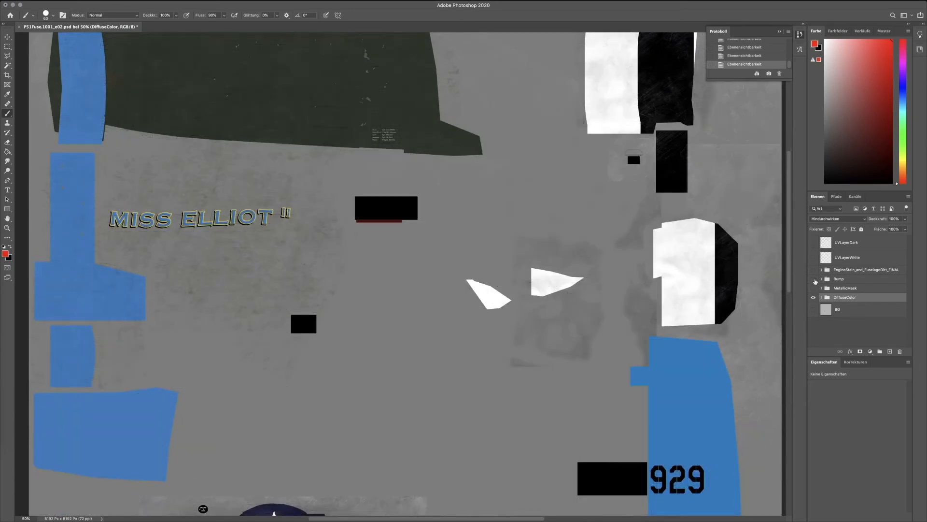
# Show and select the Bump group and examine its rivets, hatches and panel lines up close.
pyautogui.click(814, 279)
pyautogui.click(840, 281)
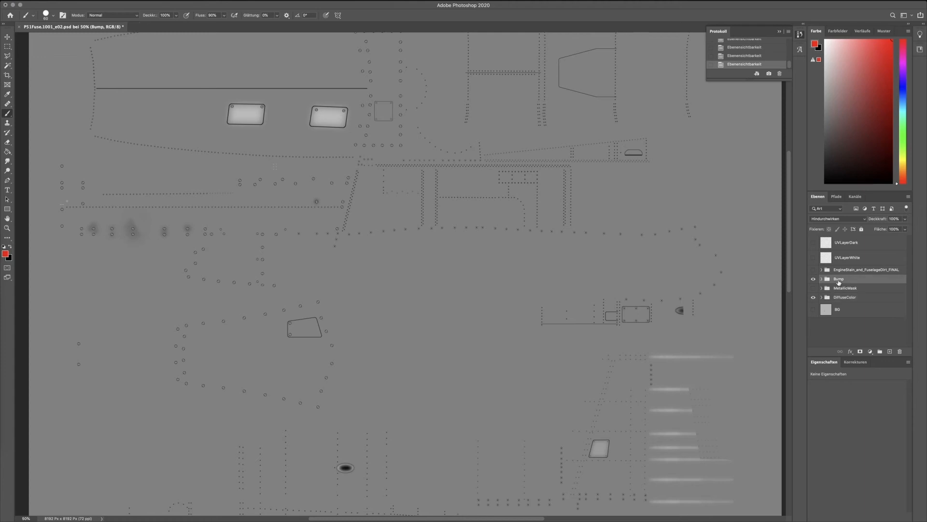
pyautogui.moveTo(641, 176); pyautogui.dragTo(671, 249)
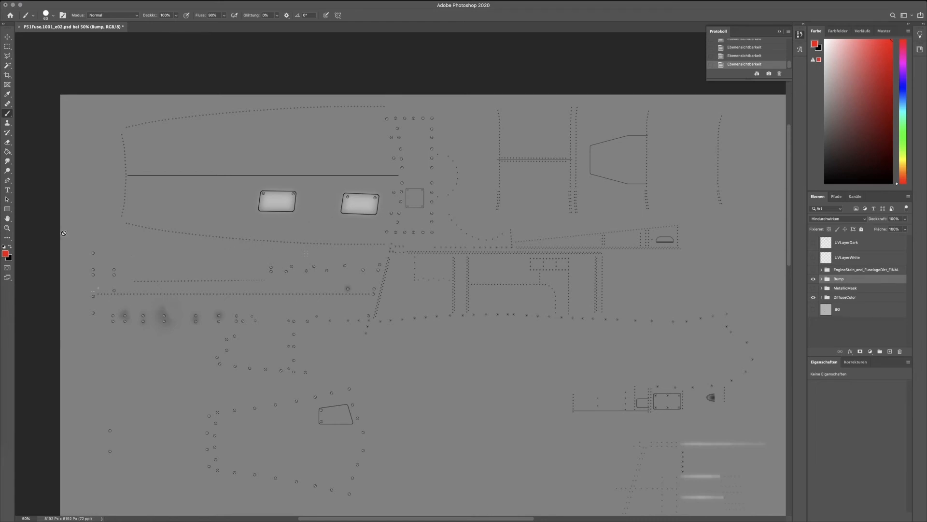
pyautogui.click(7, 228)
pyautogui.click(142, 239)
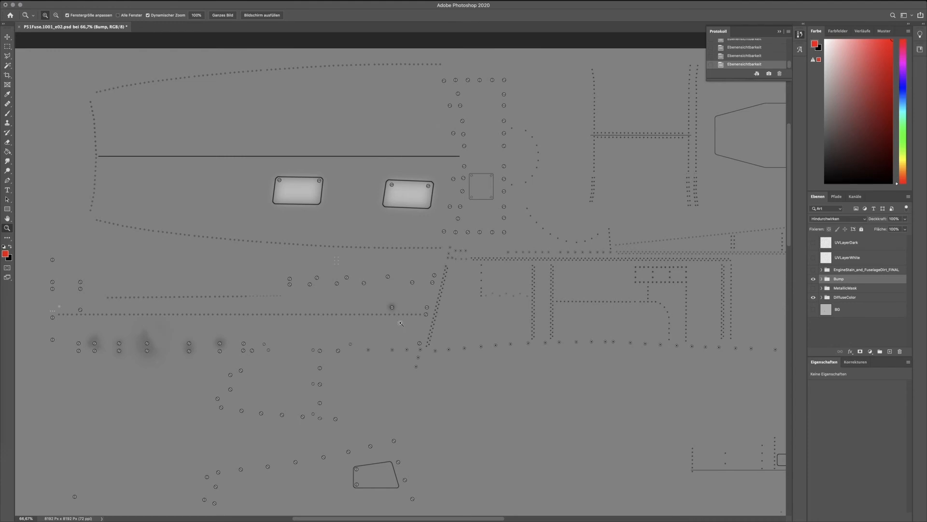
pyautogui.scroll(-5, 647, 271)
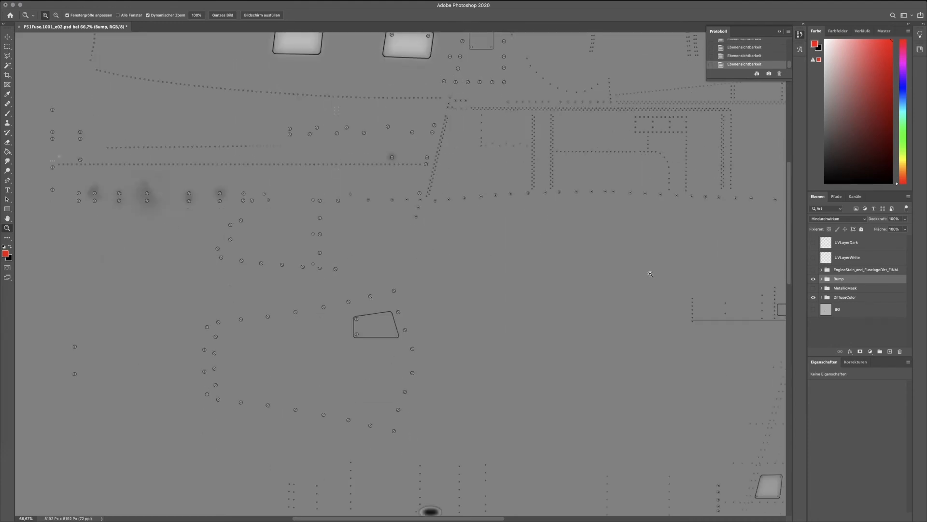
# Check how the bump details line up with the UV shells by temporarily overlaying the UVLayerDark wireframe.
pyautogui.click(813, 243)
pyautogui.scroll(2, 592, 235)
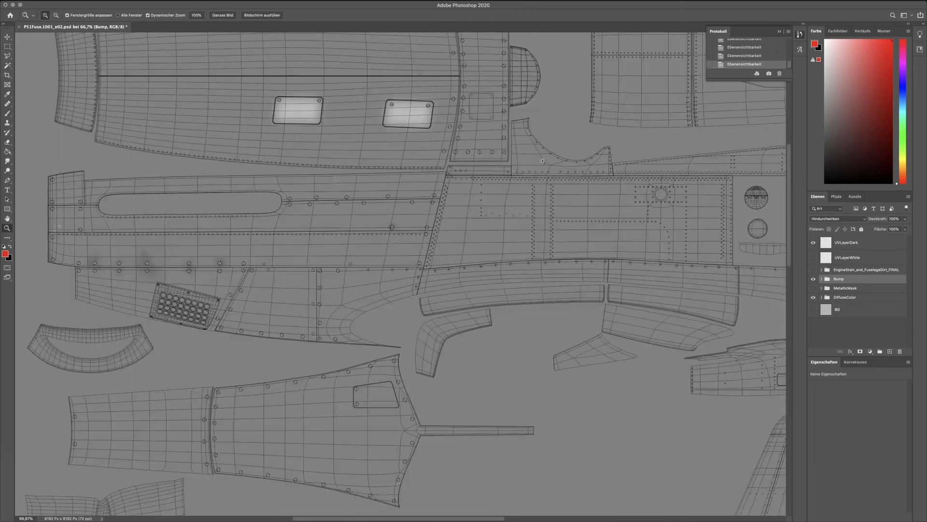
pyautogui.scroll(3, 537, 152)
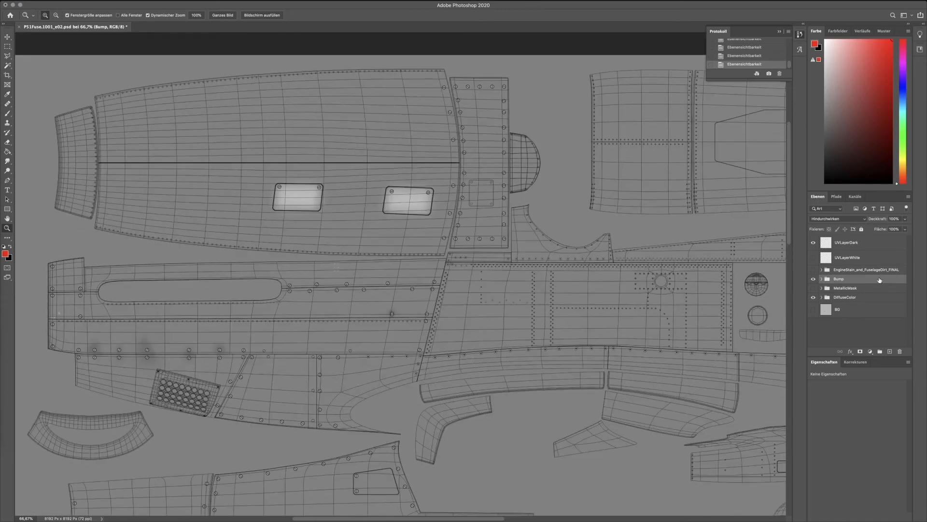
pyautogui.click(814, 244)
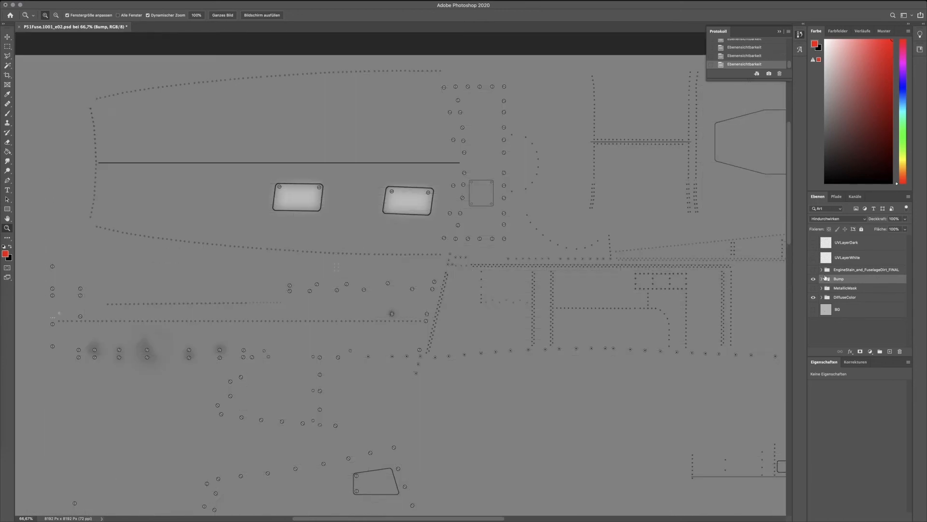
# Hide the Bump group, select the DiffuseColor group, and look over its painted panels, markings and contained layers.
pyautogui.click(814, 278)
pyautogui.click(843, 298)
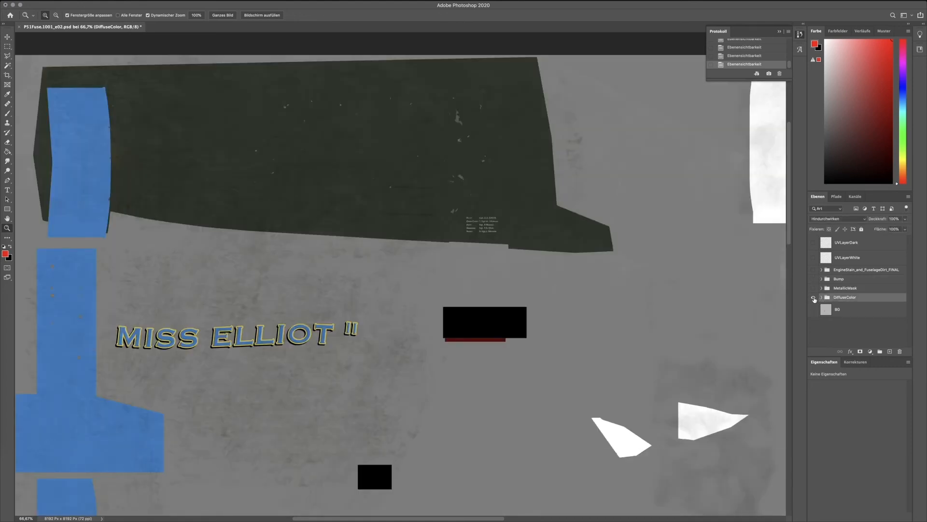
pyautogui.keyDown('alt'); pyautogui.click(495, 256); pyautogui.keyUp('alt')
pyautogui.click(439, 263)
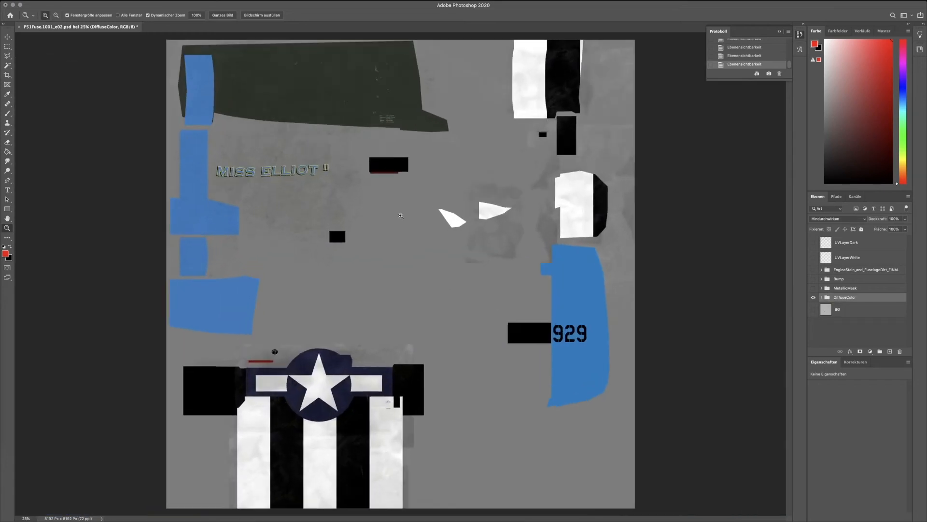
pyautogui.scroll(5, 439, 263)
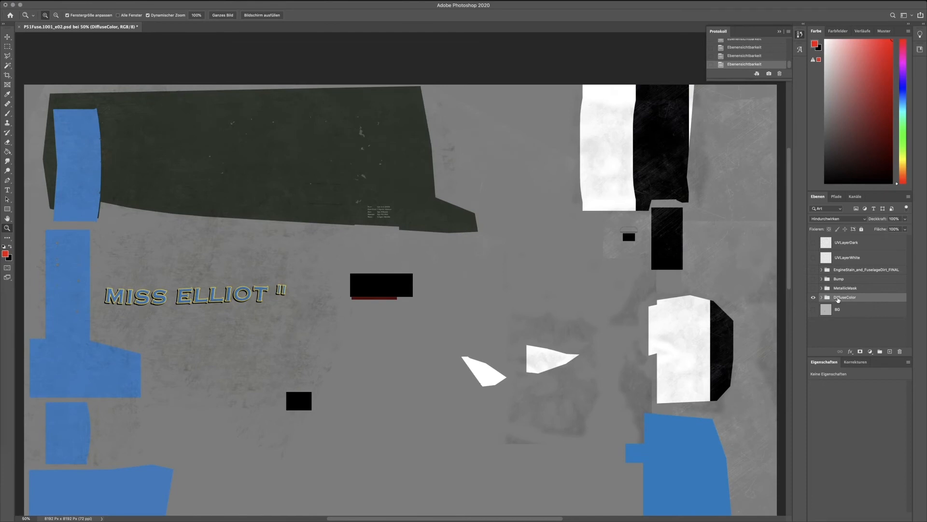
pyautogui.scroll(-8, 618, 246)
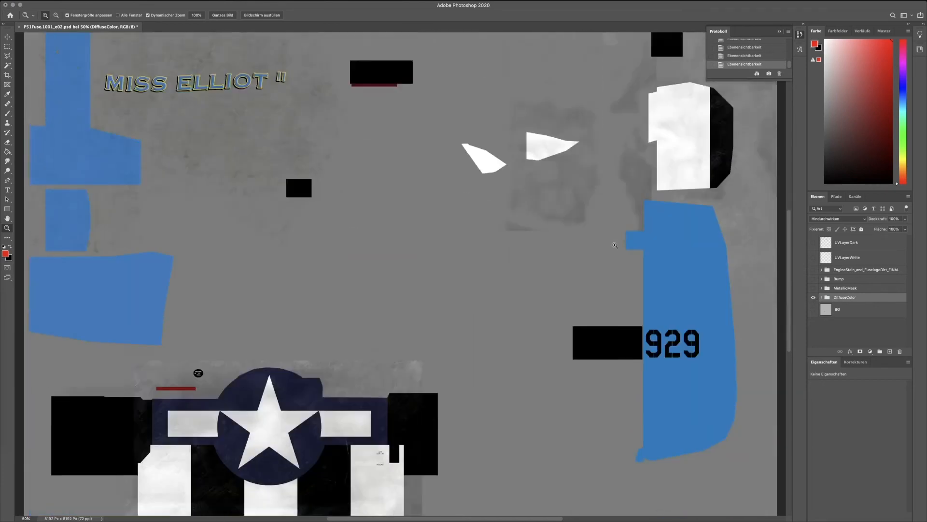
pyautogui.scroll(-6, 615, 245)
pyautogui.scroll(8, 615, 249)
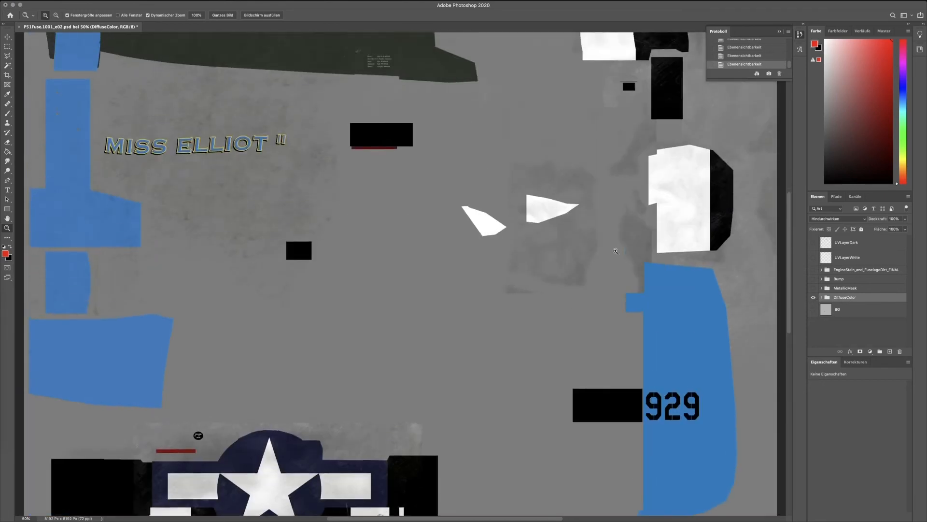
pyautogui.scroll(3, 616, 250)
pyautogui.click(822, 297)
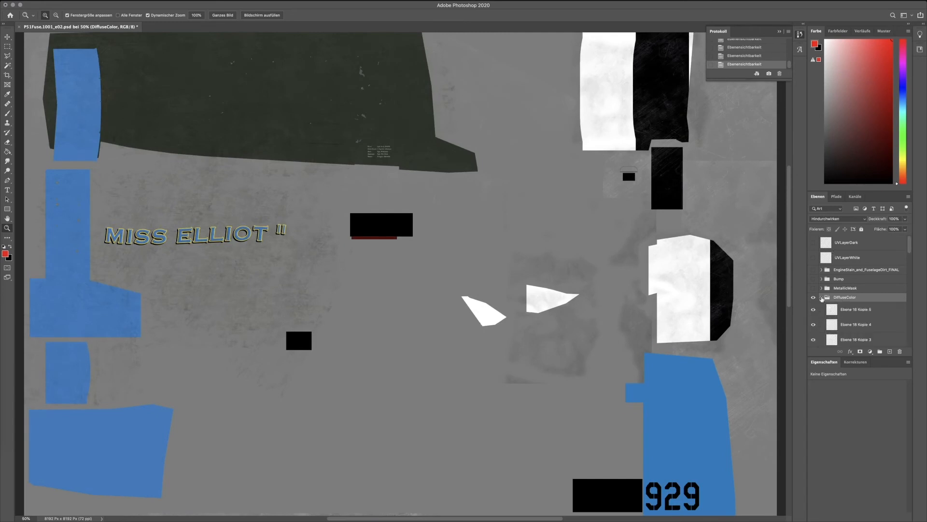
pyautogui.click(822, 297)
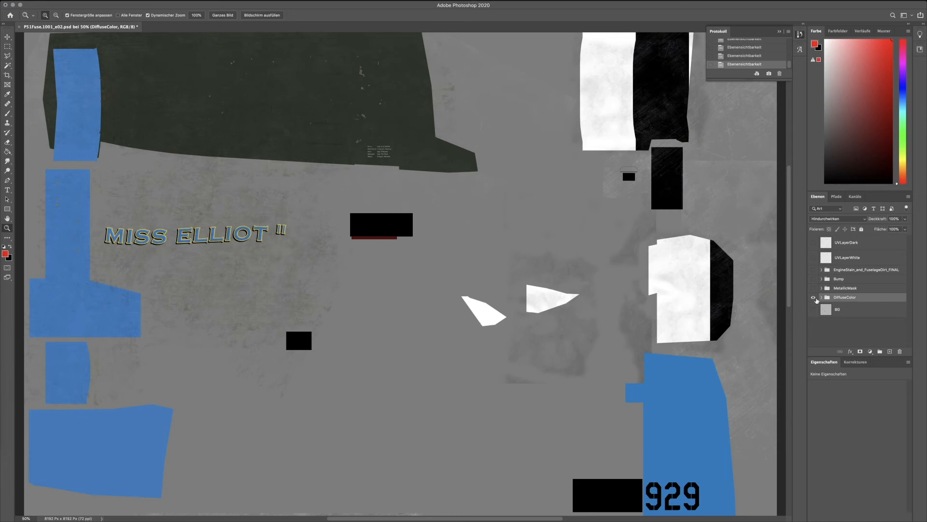
# Display the MetallicMask group in place of DiffuseColor, look over its black-and-white mask, and hide it again.
pyautogui.click(814, 297)
pyautogui.click(814, 288)
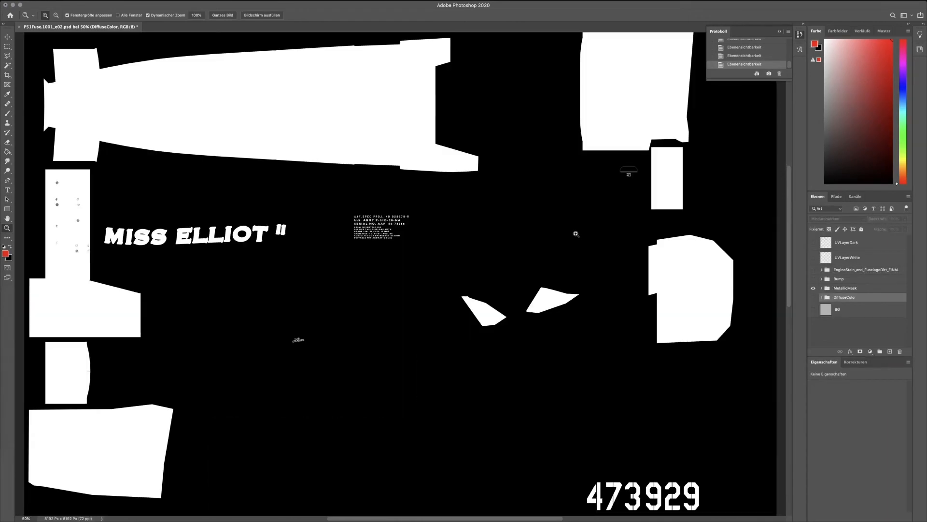
pyautogui.scroll(3, 526, 278)
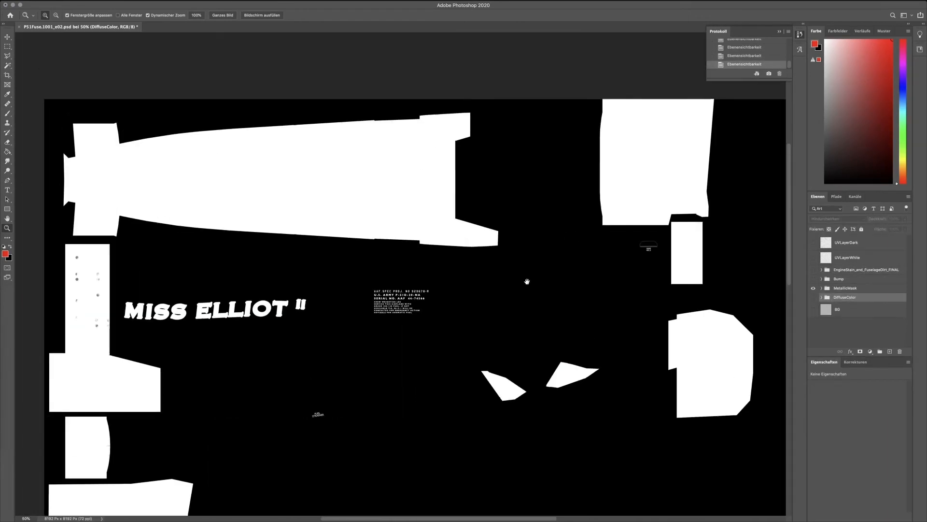
pyautogui.scroll(-3, 512, 317)
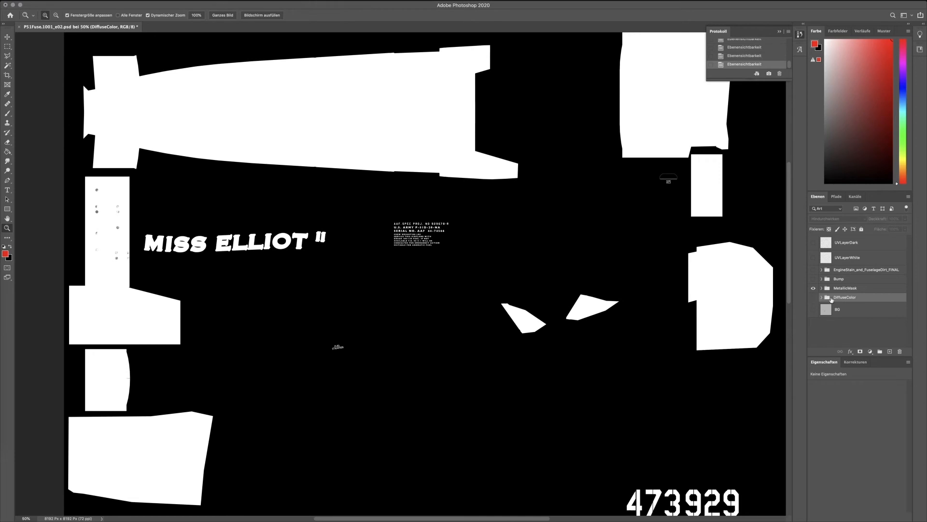
pyautogui.click(814, 289)
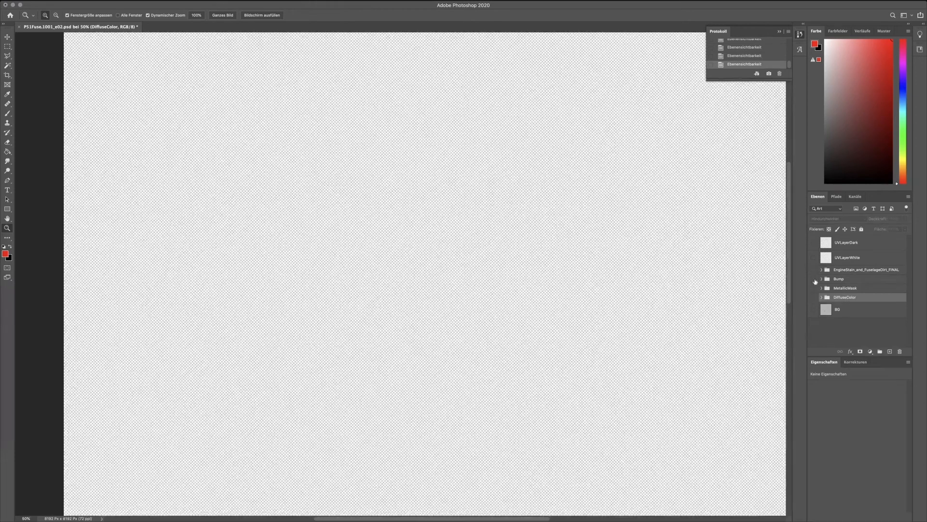
# Display the EngineStain_and_FuselageDirt_FINAL group with the UVLayerDark wireframe, look over its stains and dirt, and hide it again.
pyautogui.click(815, 279)
pyautogui.click(815, 279)
pyautogui.click(814, 270)
pyautogui.moveTo(594, 166); pyautogui.dragTo(566, 217)
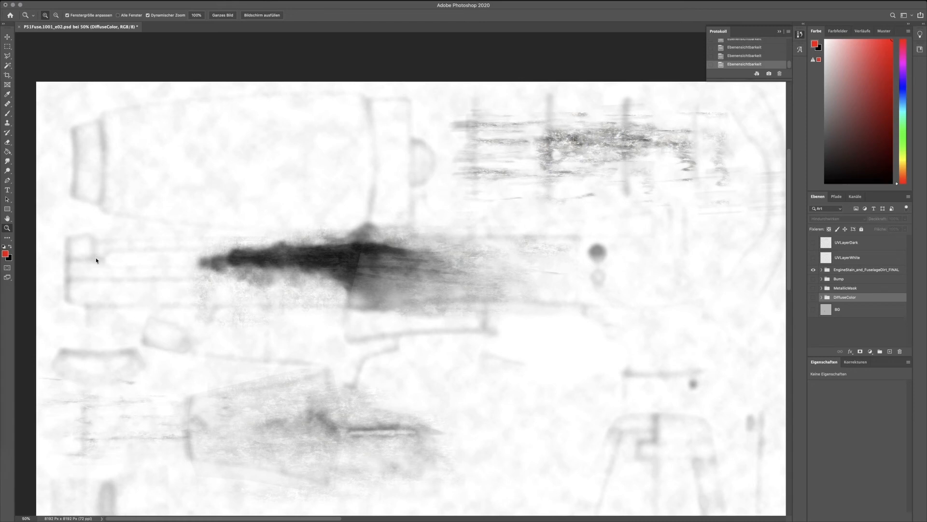
pyautogui.click(815, 272)
pyautogui.click(814, 244)
pyautogui.click(814, 309)
pyautogui.click(814, 244)
# Switch to the Maya workstation, go up from Cockpit_Textures to the sourceimages folder, and minimize the file browser.
pyautogui.click(20, 0)
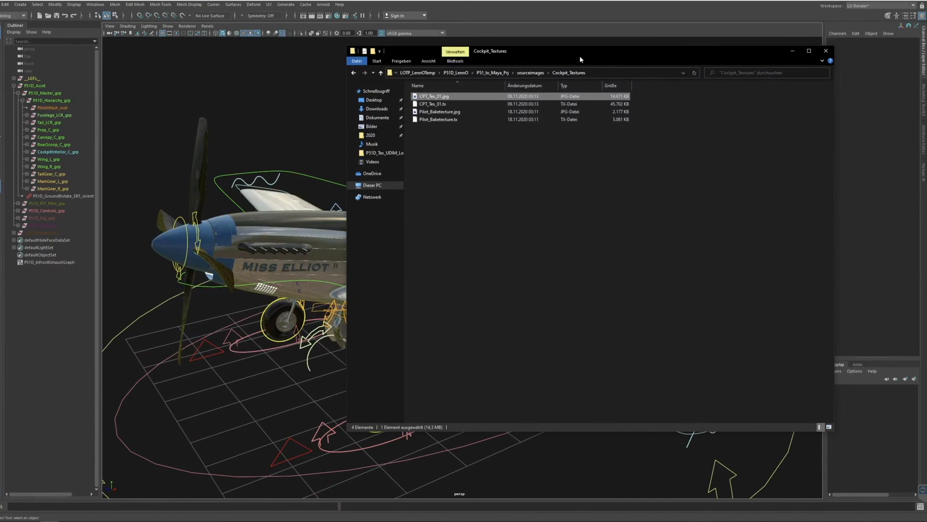
pyautogui.moveTo(580, 56); pyautogui.dragTo(566, 86)
pyautogui.click(341, 103)
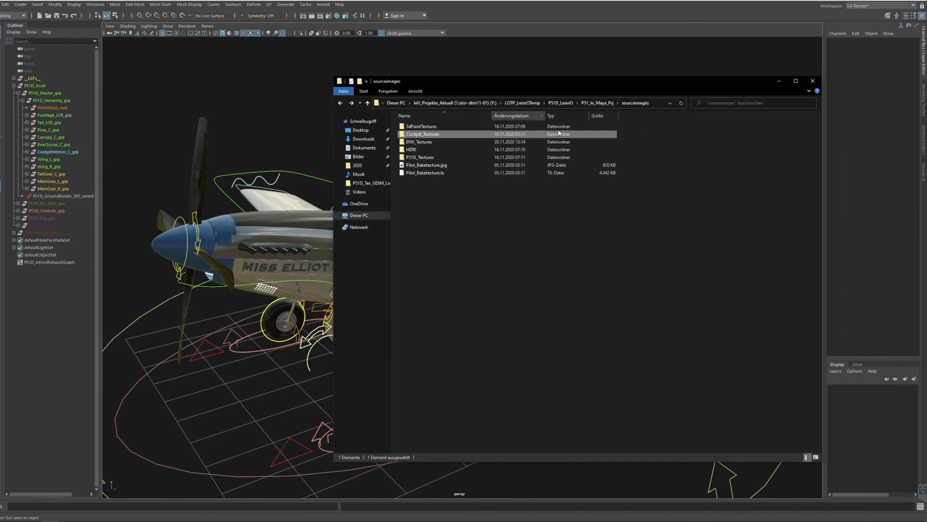
pyautogui.moveTo(735, 79); pyautogui.dragTo(675, 77)
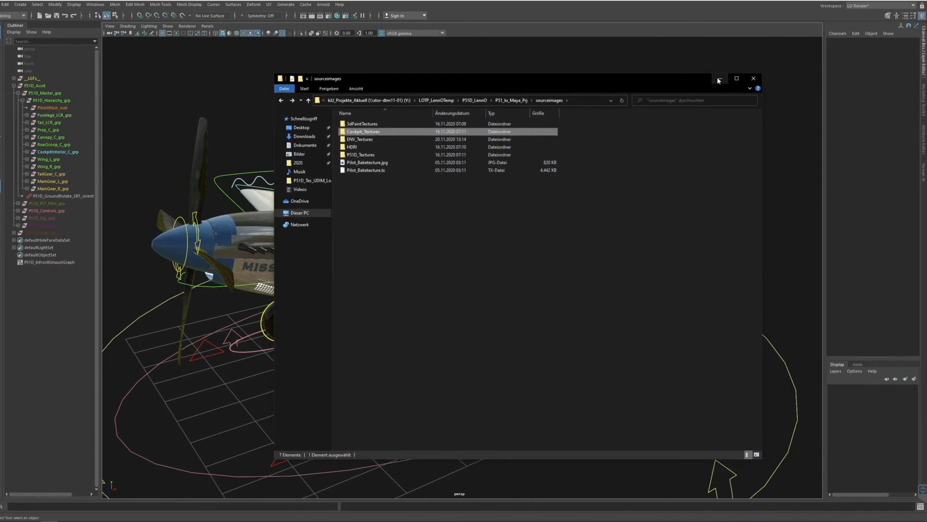
pyautogui.click(718, 79)
# Select and deselect the fuselage panel below the canopy, and examine the fuselage side and wing leading edge up close.
pyautogui.click(376, 259)
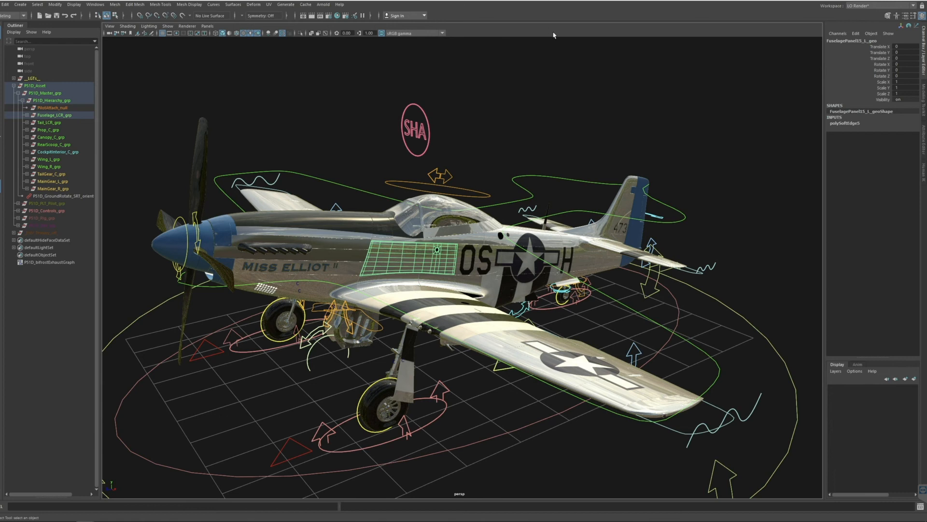
pyautogui.click(401, 148)
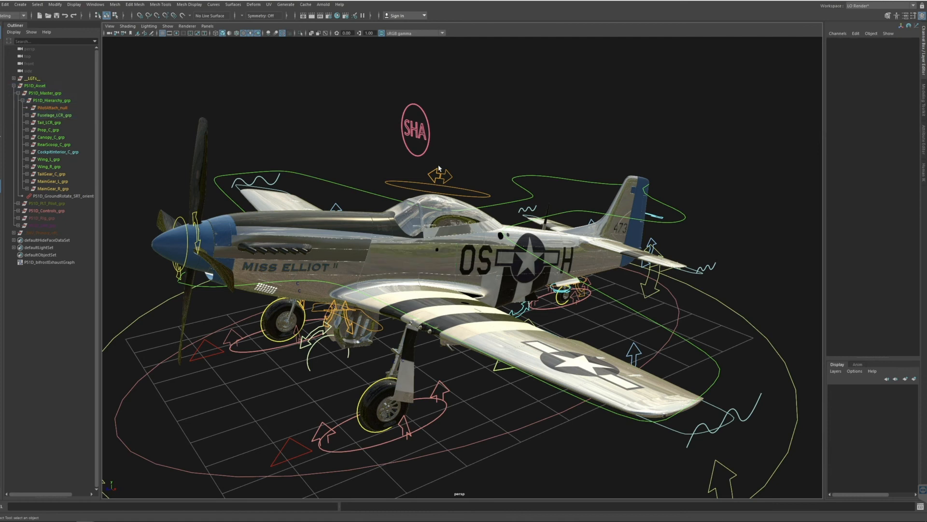
pyautogui.keyDown('alt'); pyautogui.moveTo(372, 206); pyautogui.dragTo(388, 213); pyautogui.keyUp('alt')
pyautogui.keyDown('alt'); pyautogui.moveTo(387, 201); pyautogui.dragTo(399, 225); pyautogui.keyUp('alt')
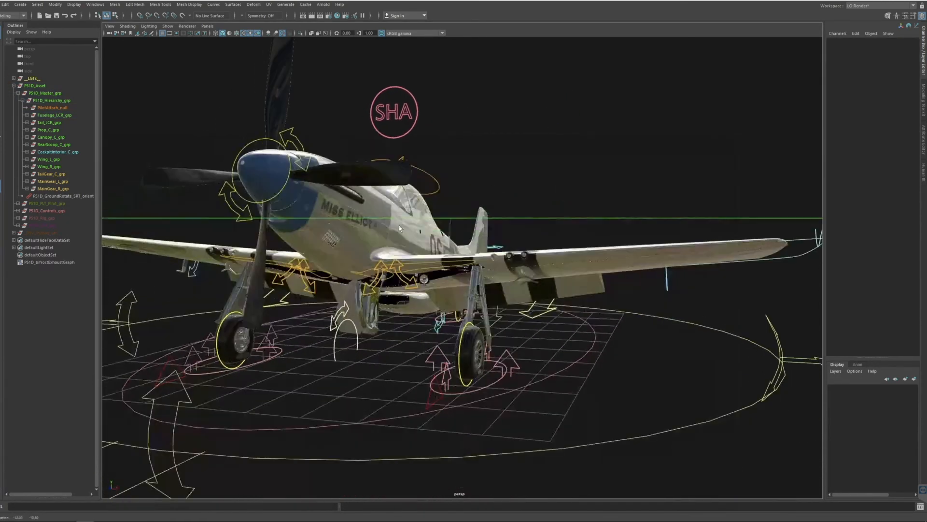
pyautogui.keyDown('alt'); pyautogui.moveTo(426, 257); pyautogui.dragTo(573, 313, button='right'); pyautogui.keyUp('alt')
pyautogui.keyDown('alt'); pyautogui.moveTo(451, 247); pyautogui.dragTo(463, 275, button='middle'); pyautogui.keyUp('alt')
pyautogui.keyDown('alt'); pyautogui.moveTo(429, 284); pyautogui.dragTo(467, 298, button='right'); pyautogui.keyUp('alt')
pyautogui.keyDown('alt'); pyautogui.moveTo(449, 266); pyautogui.dragTo(426, 274); pyautogui.keyUp('alt')
pyautogui.keyDown('alt'); pyautogui.moveTo(426, 290); pyautogui.dragTo(428, 256, button='middle'); pyautogui.keyUp('alt')
pyautogui.keyDown('alt'); pyautogui.moveTo(414, 279); pyautogui.dragTo(448, 291, button='right'); pyautogui.keyUp('alt')
pyautogui.keyDown('alt'); pyautogui.moveTo(449, 292); pyautogui.dragTo(466, 311, button='middle'); pyautogui.keyUp('alt')
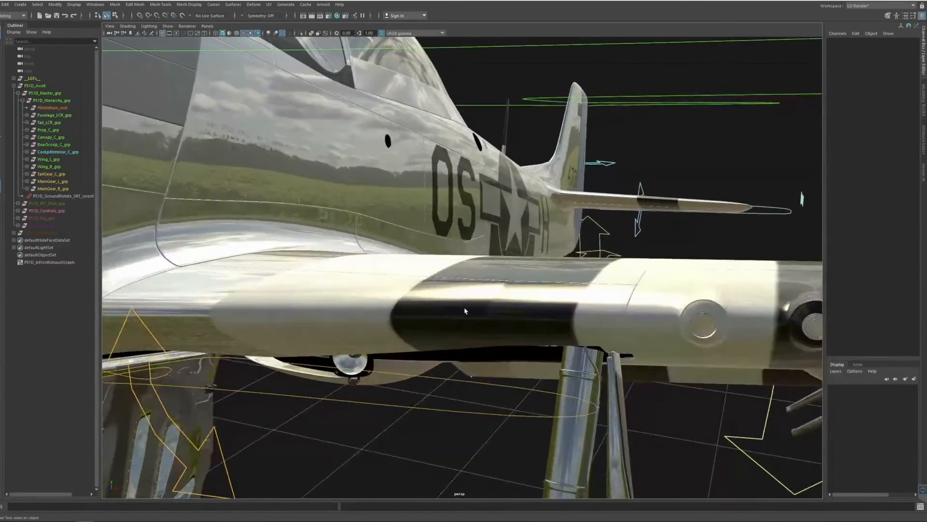
# Examine the reflections on the wing root fairing, the landing light and the gear door below the wing.
pyautogui.keyDown('alt'); pyautogui.moveTo(486, 317); pyautogui.dragTo(470, 344); pyautogui.keyUp('alt')
pyautogui.keyDown('alt'); pyautogui.moveTo(456, 344); pyautogui.dragTo(468, 310, button='middle'); pyautogui.keyUp('alt')
pyautogui.keyDown('alt'); pyautogui.moveTo(574, 312); pyautogui.dragTo(524, 259); pyautogui.keyUp('alt')
pyautogui.keyDown('alt'); pyautogui.moveTo(414, 211); pyautogui.dragTo(417, 226); pyautogui.keyUp('alt')
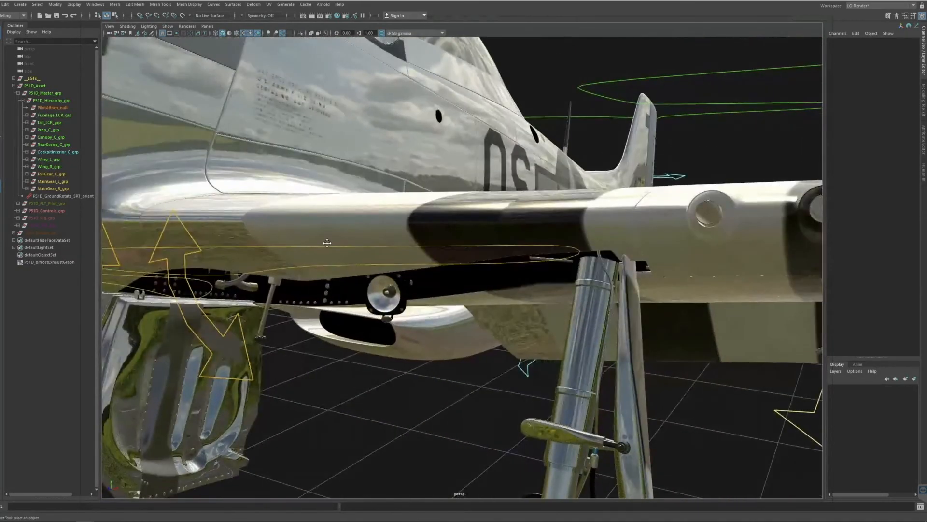
pyautogui.keyDown('alt'); pyautogui.moveTo(324, 241); pyautogui.dragTo(402, 248, button='middle'); pyautogui.keyUp('alt')
pyautogui.keyDown('alt'); pyautogui.moveTo(361, 233); pyautogui.dragTo(391, 241, button='right'); pyautogui.keyUp('alt')
pyautogui.keyDown('alt'); pyautogui.moveTo(391, 241); pyautogui.dragTo(444, 250, button='middle'); pyautogui.keyUp('alt')
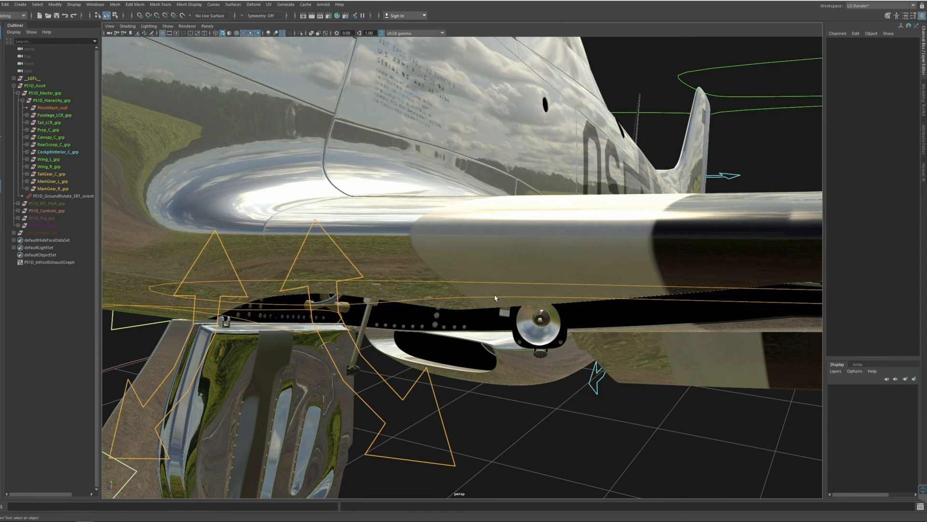
# Look over the aircraft's wing and fuselage markings from above and return to a front three-quarter view of the whole model.
pyautogui.keyDown('alt'); pyautogui.moveTo(542, 212); pyautogui.dragTo(464, 213, button='right'); pyautogui.keyUp('alt')
pyautogui.keyDown('alt'); pyautogui.moveTo(570, 208); pyautogui.dragTo(513, 245); pyautogui.keyUp('alt')
pyautogui.keyDown('alt'); pyautogui.moveTo(513, 246); pyautogui.dragTo(469, 257, button='middle'); pyautogui.keyUp('alt')
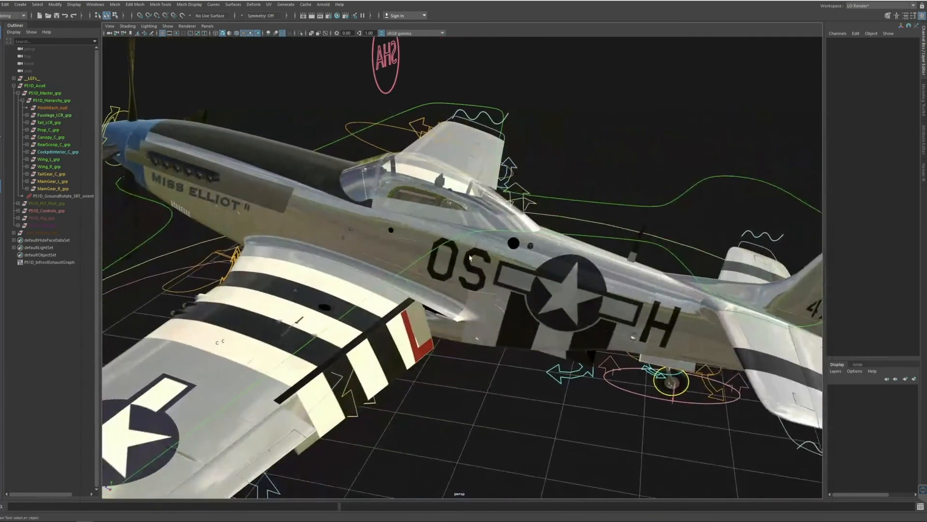
pyautogui.keyDown('alt'); pyautogui.moveTo(470, 258); pyautogui.dragTo(439, 248); pyautogui.keyUp('alt')
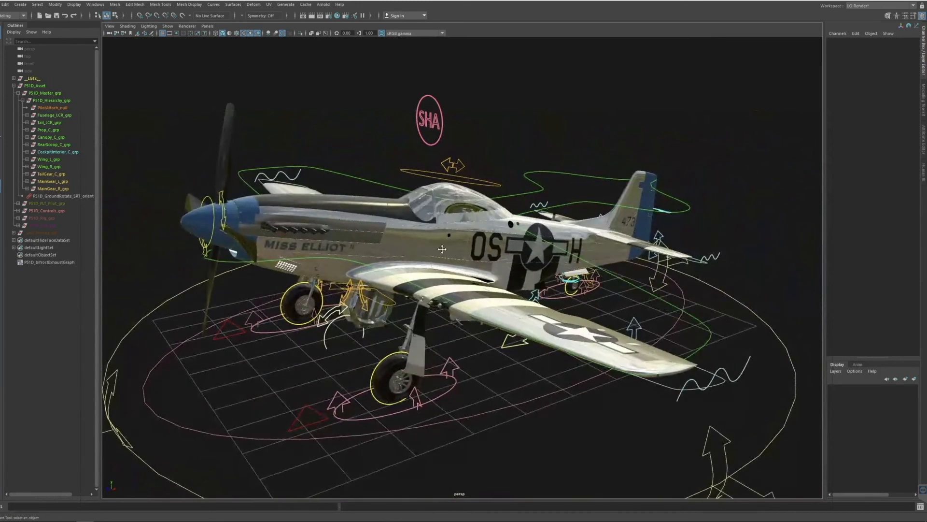
pyautogui.keyDown('alt'); pyautogui.moveTo(442, 249); pyautogui.dragTo(446, 239, button='middle'); pyautogui.keyUp('alt')
pyautogui.keyDown('alt'); pyautogui.moveTo(446, 240); pyautogui.dragTo(451, 253, button='right'); pyautogui.keyUp('alt')
pyautogui.keyDown('alt'); pyautogui.moveTo(451, 253); pyautogui.dragTo(456, 268, button='middle'); pyautogui.keyUp('alt')
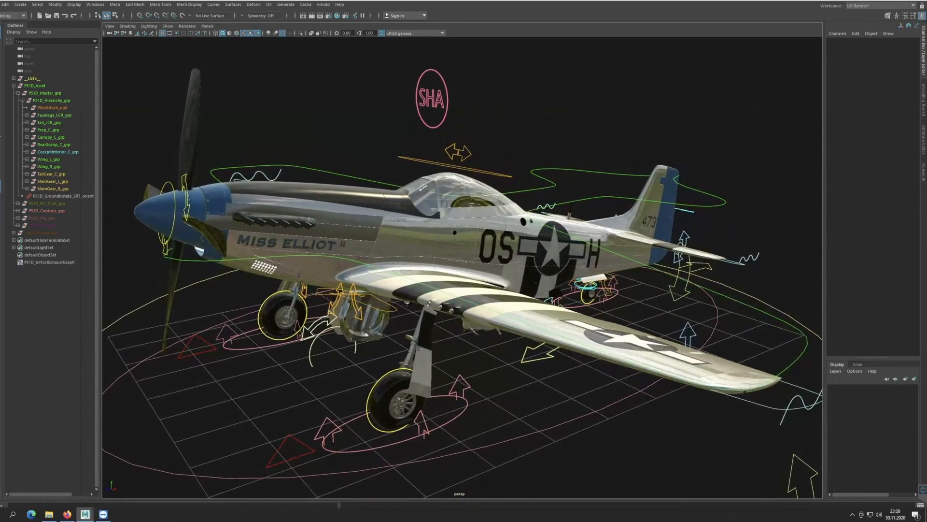
# Open the P51D_Tex_UDIM_Load folder inside P51D_Textures, look over its UDIM texture files, and minimize the file browser.
pyautogui.click(49, 514)
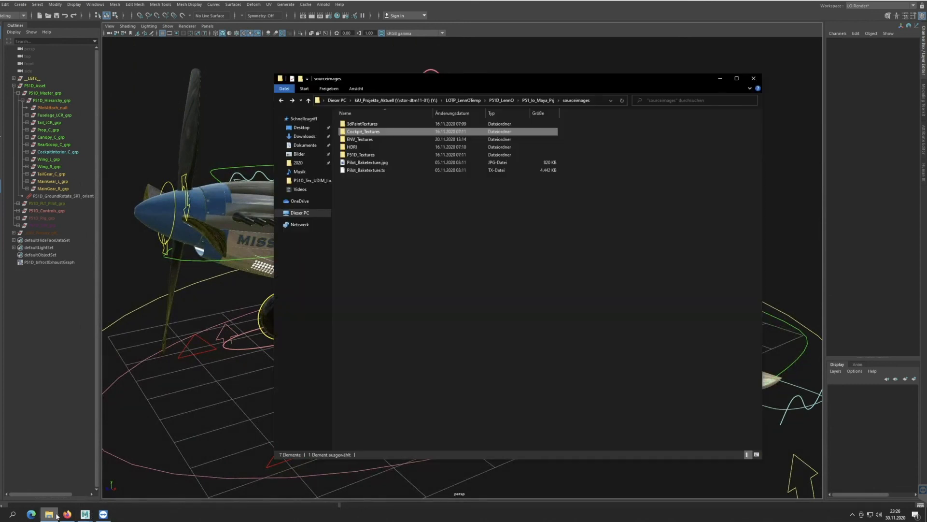
pyautogui.doubleClick(367, 155)
pyautogui.click(364, 127)
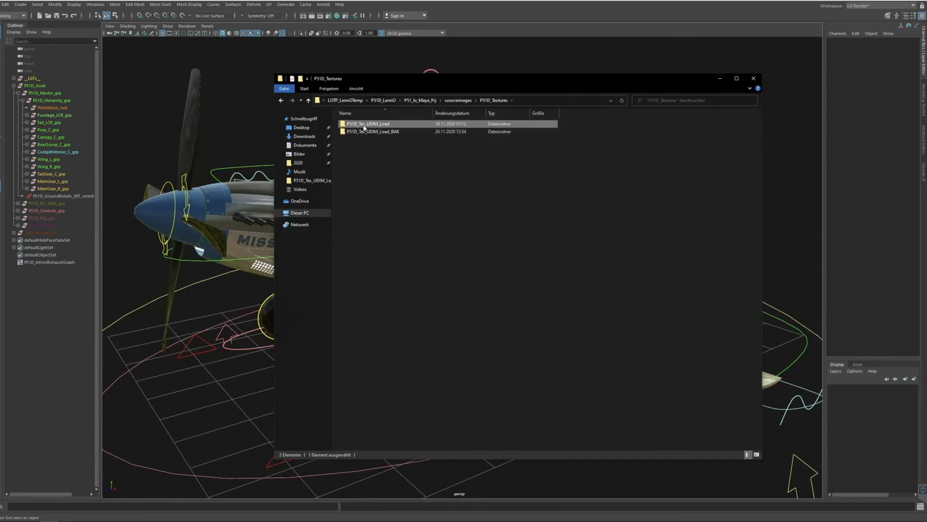
pyautogui.doubleClick(365, 127)
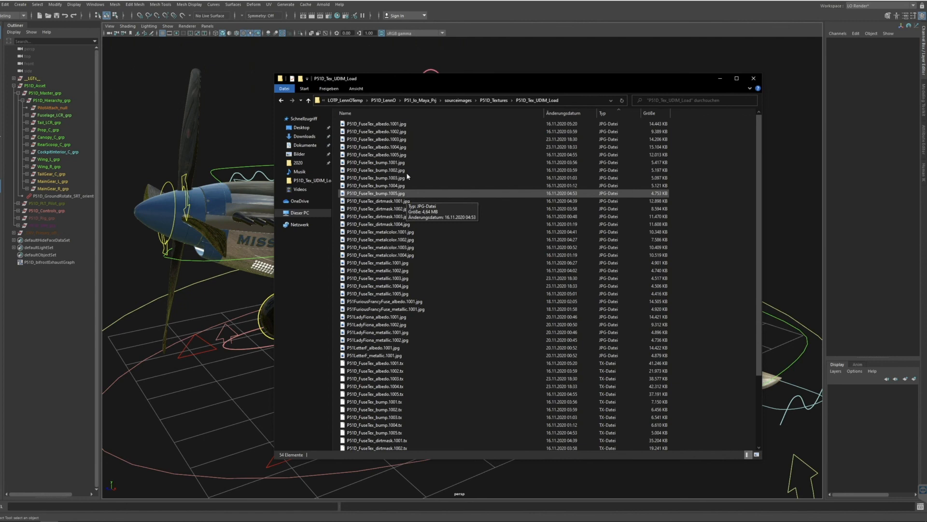
pyautogui.click(720, 78)
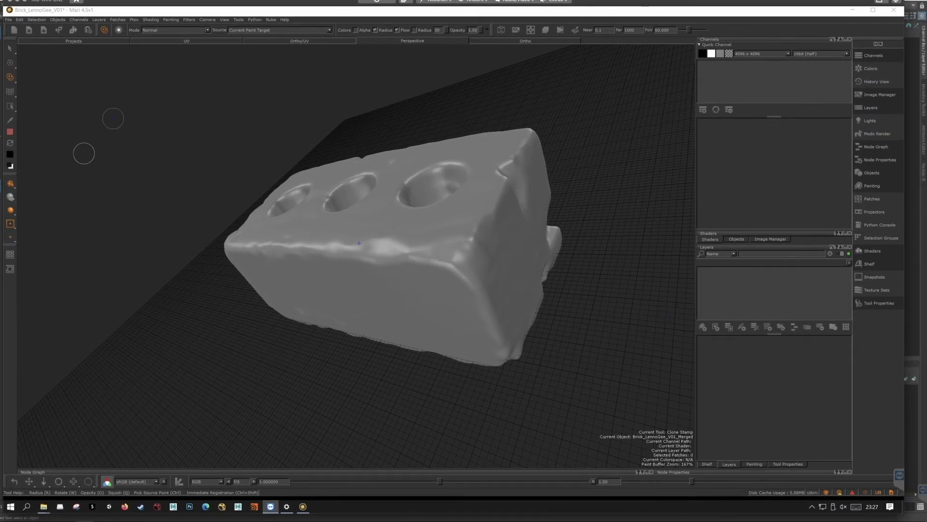
# Paint red strokes along the brick's upper edge and across its near corner in Mari with the Paint tool.
pyautogui.click(11, 63)
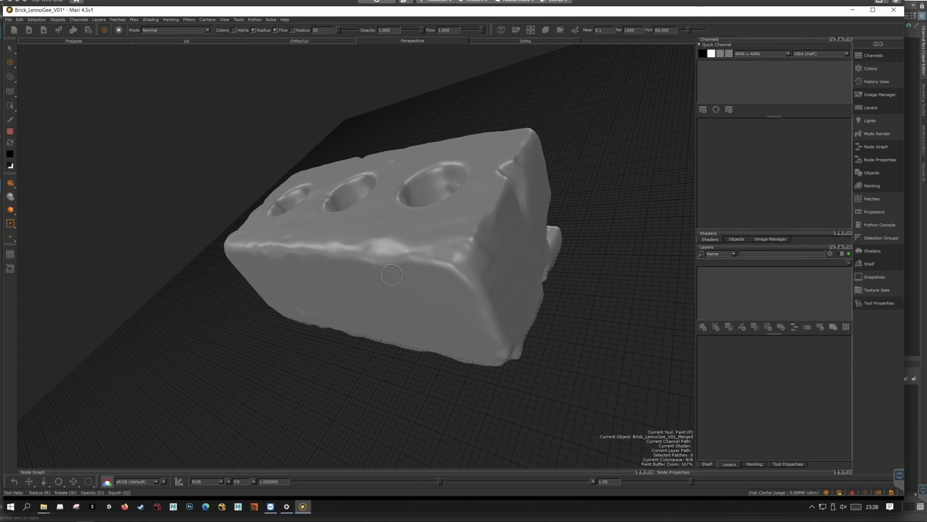
pyautogui.keyDown('alt'); pyautogui.moveTo(391, 274); pyautogui.dragTo(376, 272); pyautogui.keyUp('alt')
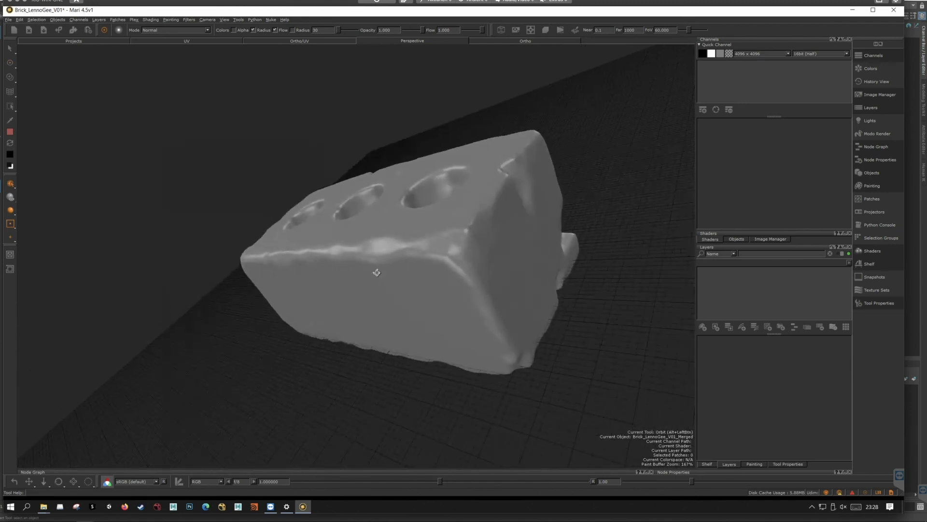
pyautogui.moveTo(310, 247)
pyautogui.mouseDown()
pyautogui.moveTo(488, 251)
pyautogui.moveTo(458, 213)
pyautogui.moveTo(485, 227)
pyautogui.moveTo(469, 229)
pyautogui.moveTo(475, 224)
pyautogui.mouseUp()
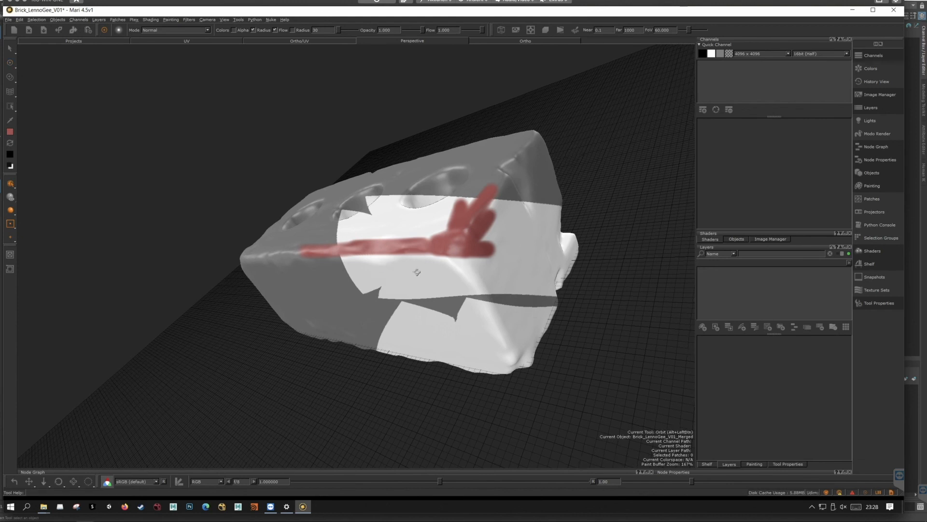
# Extend the red paint along the rest of the brick's upper edge, around the far corner and down its vertical edge.
pyautogui.keyDown('alt'); pyautogui.moveTo(416, 271); pyautogui.dragTo(522, 270); pyautogui.keyUp('alt')
pyautogui.keyDown('alt'); pyautogui.moveTo(389, 267); pyautogui.dragTo(582, 260, button='middle'); pyautogui.keyUp('alt')
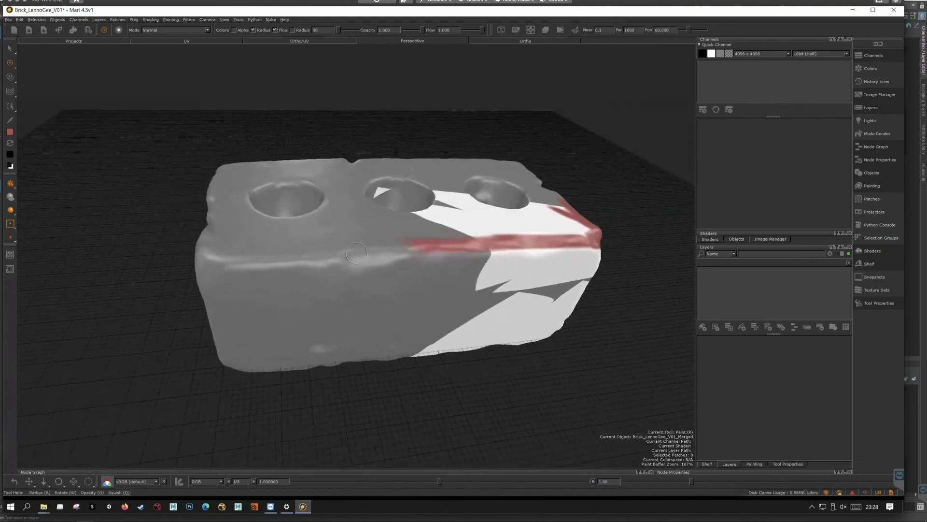
pyautogui.moveTo(419, 245); pyautogui.dragTo(213, 257)
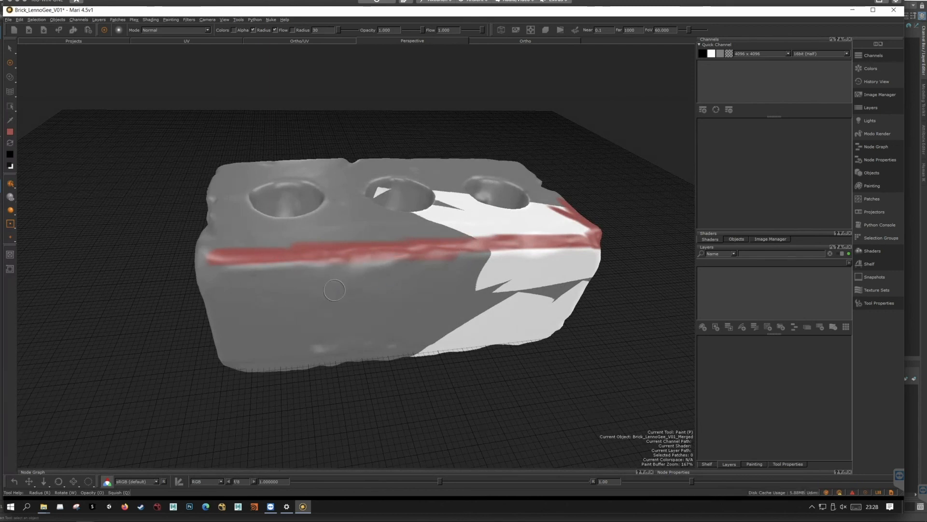
pyautogui.press('alt')
pyautogui.moveTo(364, 277)
pyautogui.keyDown('alt'); pyautogui.mouseDown()
pyautogui.moveTo(234, 273)
pyautogui.moveTo(215, 246)
pyautogui.moveTo(213, 321)
pyautogui.moveTo(191, 352)
pyautogui.moveTo(202, 267)
pyautogui.moveTo(184, 231)
pyautogui.mouseUp(); pyautogui.keyUp('alt')
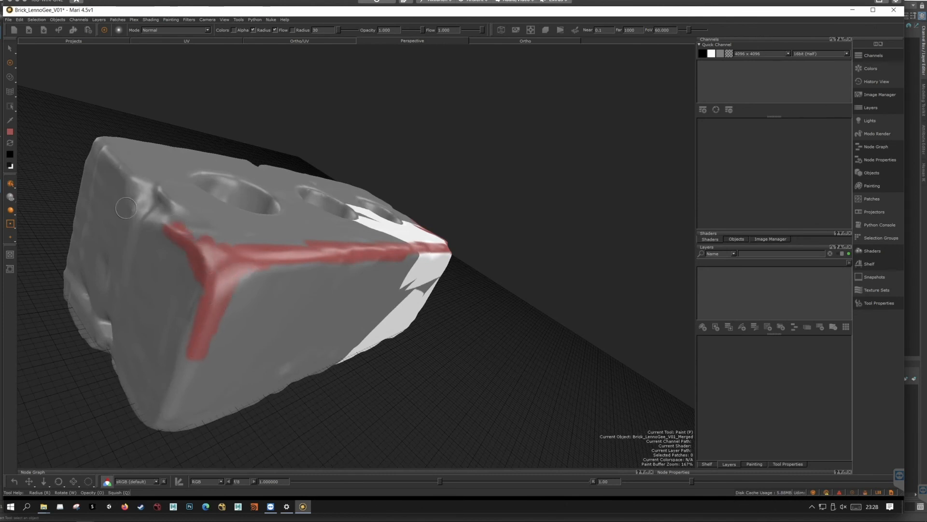
# Try the Clone Stamp tool around the brick's red-painted corner and the unpainted side beside it.
pyautogui.click(11, 78)
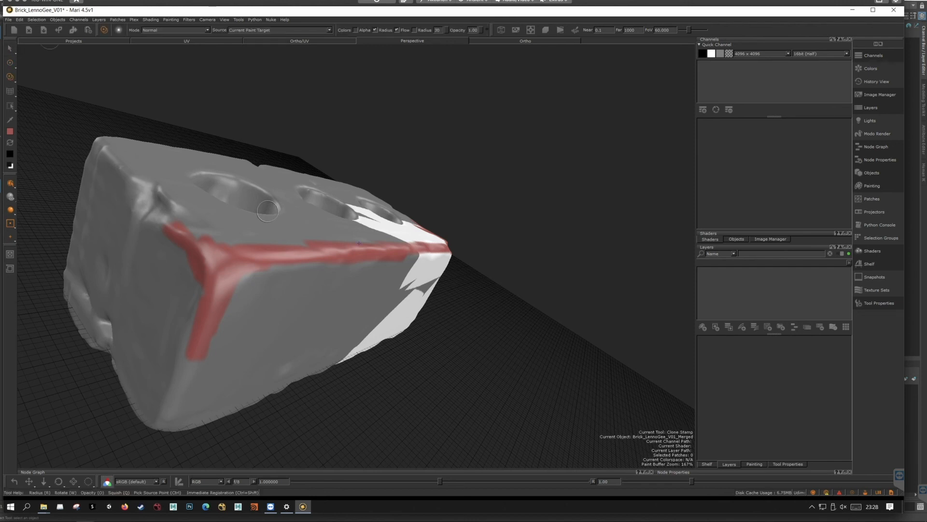
pyautogui.keyDown('ctrl'); pyautogui.click(194, 306); pyautogui.keyUp('ctrl')
pyautogui.moveTo(277, 308)
pyautogui.mouseDown()
pyautogui.moveTo(269, 321)
pyautogui.moveTo(308, 298)
pyautogui.moveTo(295, 296)
pyautogui.mouseUp()
pyautogui.moveTo(258, 325)
pyautogui.mouseDown()
pyautogui.moveTo(275, 340)
pyautogui.moveTo(256, 357)
pyautogui.moveTo(264, 374)
pyautogui.moveTo(267, 349)
pyautogui.mouseUp()
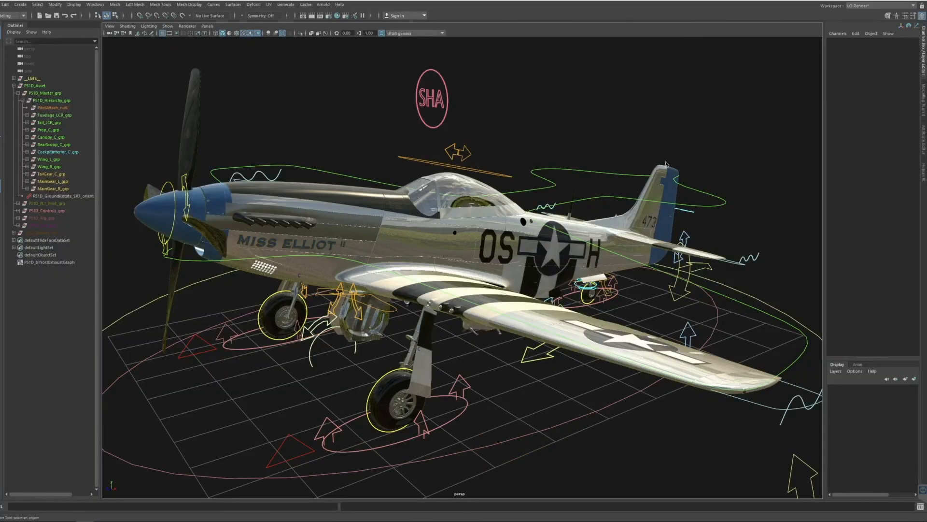
# Switch back to Maya, view the P-51D from several angles, and frame the whole aircraft with its rig controls.
pyautogui.keyDown('alt'); pyautogui.moveTo(502, 202); pyautogui.dragTo(460, 240); pyautogui.keyUp('alt')
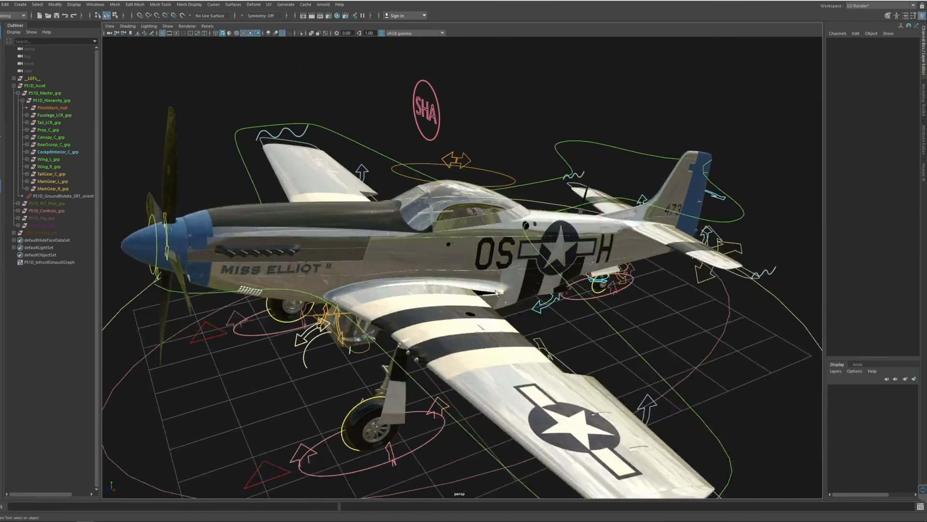
pyautogui.keyDown('alt'); pyautogui.moveTo(468, 291); pyautogui.dragTo(295, 328); pyautogui.keyUp('alt')
pyautogui.keyDown('alt'); pyautogui.moveTo(295, 329); pyautogui.dragTo(280, 326, button='right'); pyautogui.keyUp('alt')
pyautogui.keyDown('alt'); pyautogui.moveTo(280, 326); pyautogui.dragTo(513, 296); pyautogui.keyUp('alt')
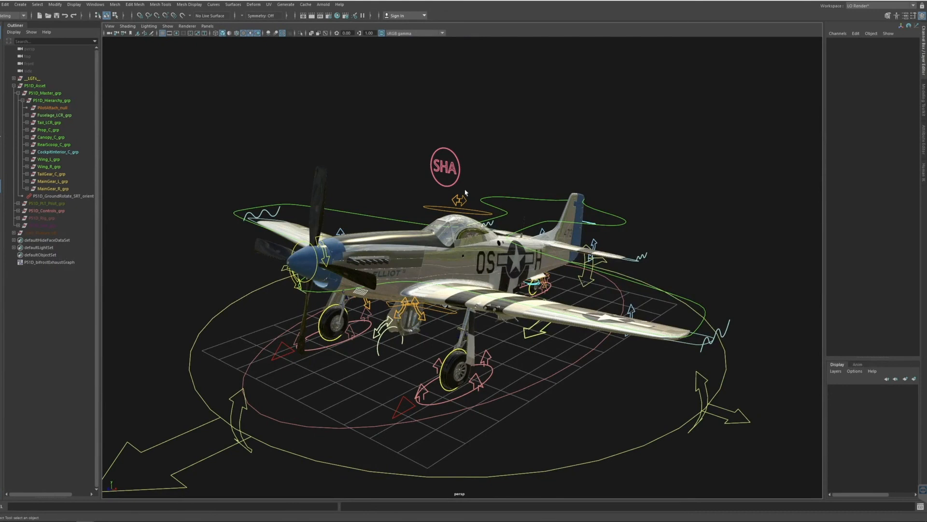
pyautogui.keyDown('alt'); pyautogui.moveTo(476, 263); pyautogui.dragTo(465, 236, button='middle'); pyautogui.keyUp('alt')
pyautogui.keyDown('alt'); pyautogui.moveTo(464, 237); pyautogui.dragTo(464, 237); pyautogui.keyUp('alt')
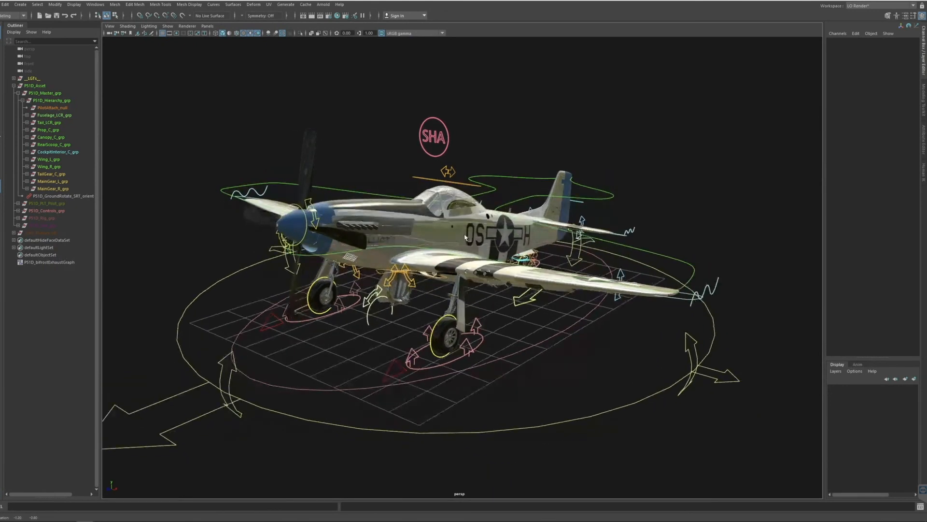
# Start an Arnold render of the aircraft in the current perspective view.
pyautogui.click(97, 5)
pyautogui.moveTo(132, 56)
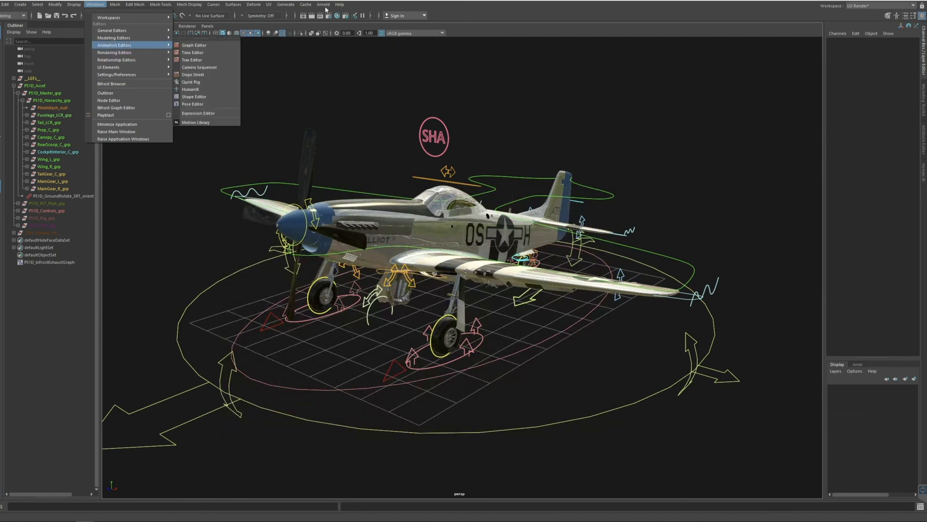
pyautogui.click(324, 6)
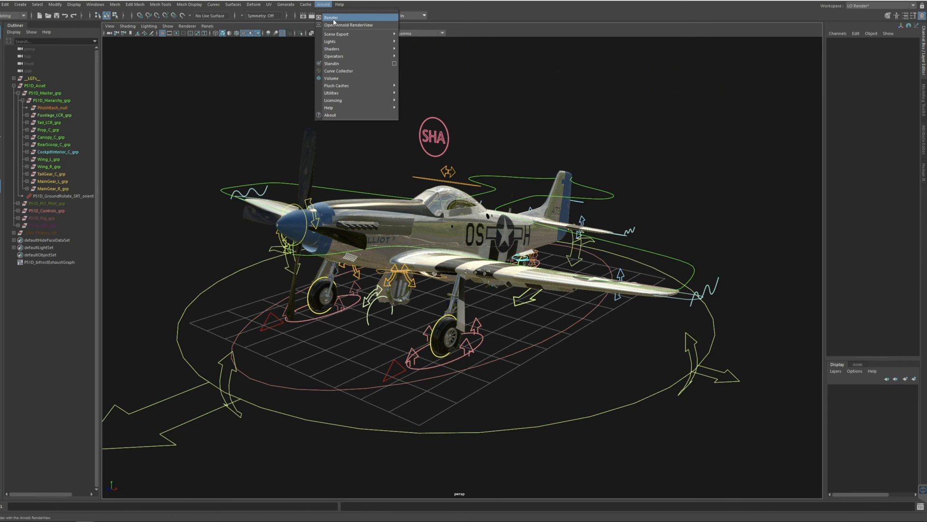
pyautogui.click(333, 19)
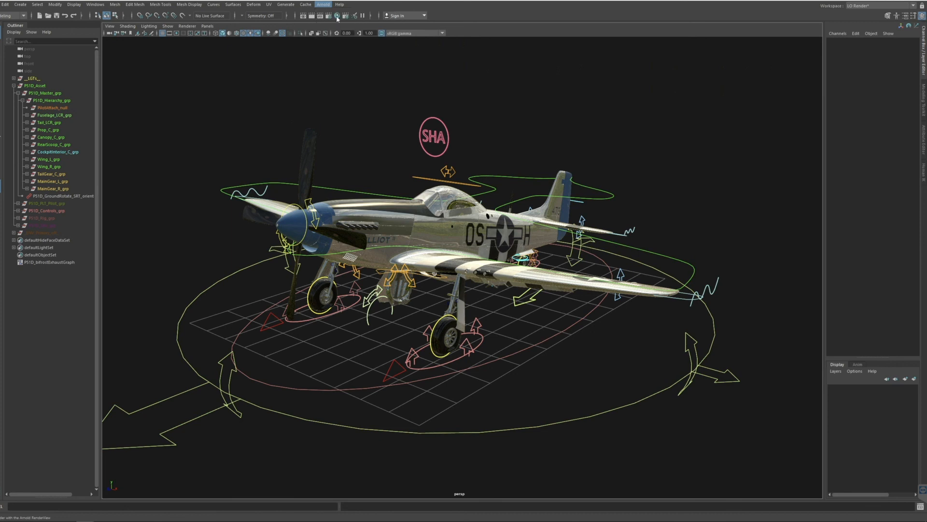